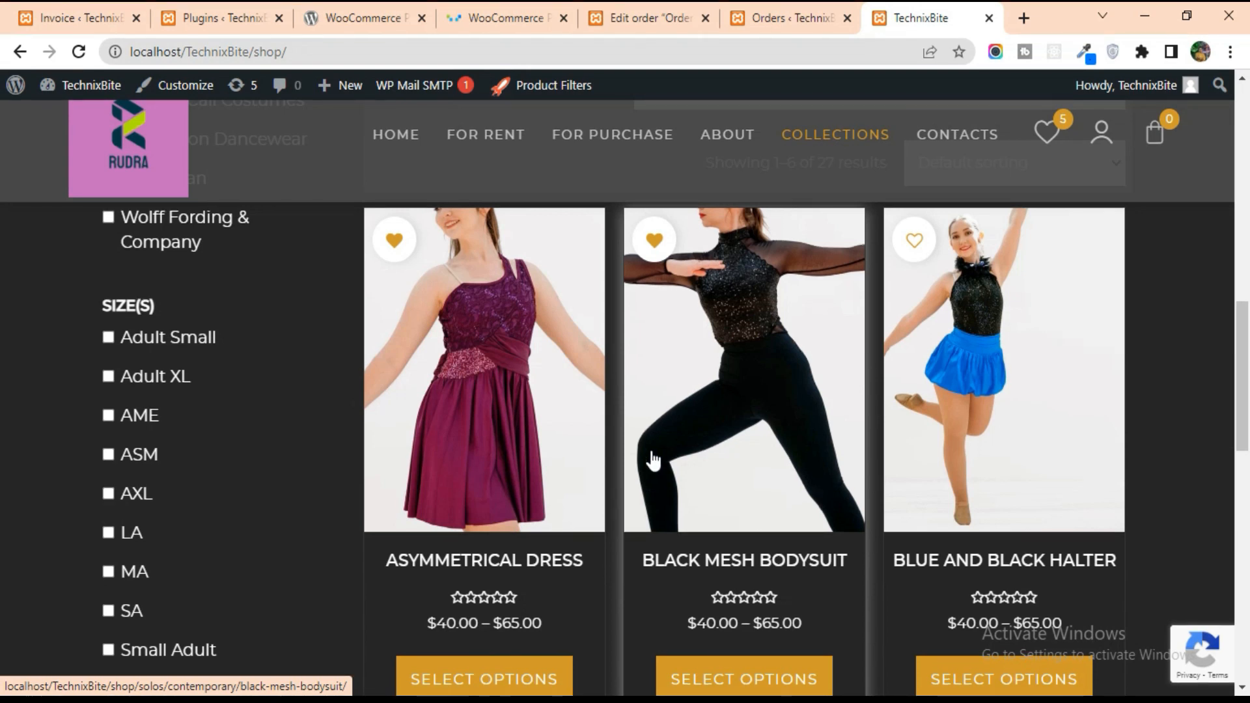
# Look through the dance costume listings and their prices on the store's shop page
pyautogui.scroll(-3, 653, 461)
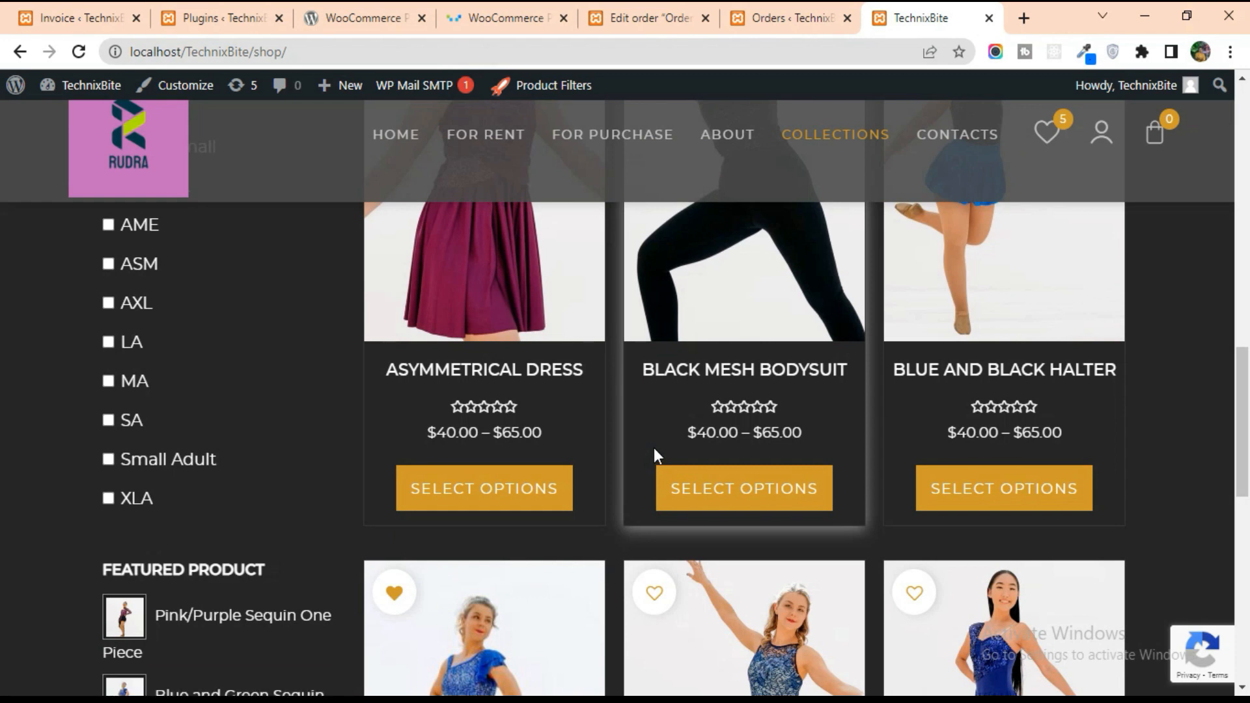
pyautogui.scroll(-4, 653, 447)
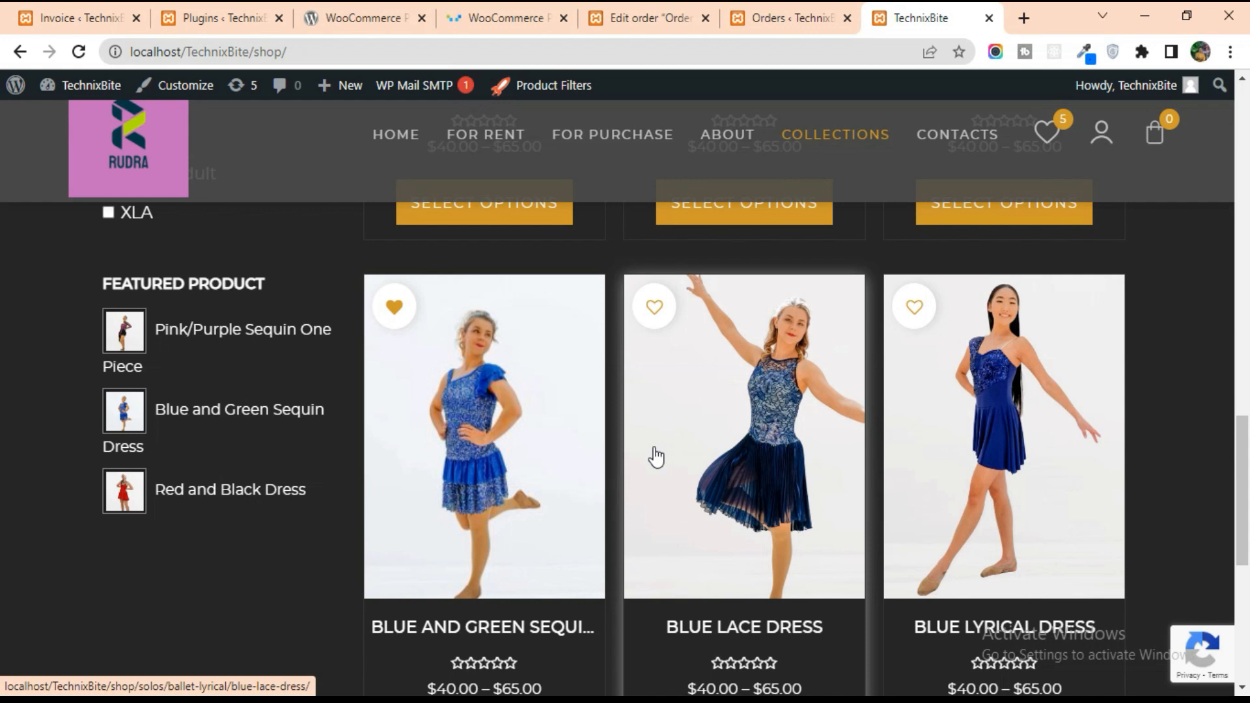
pyautogui.scroll(-2, 653, 455)
pyautogui.scroll(4, 653, 455)
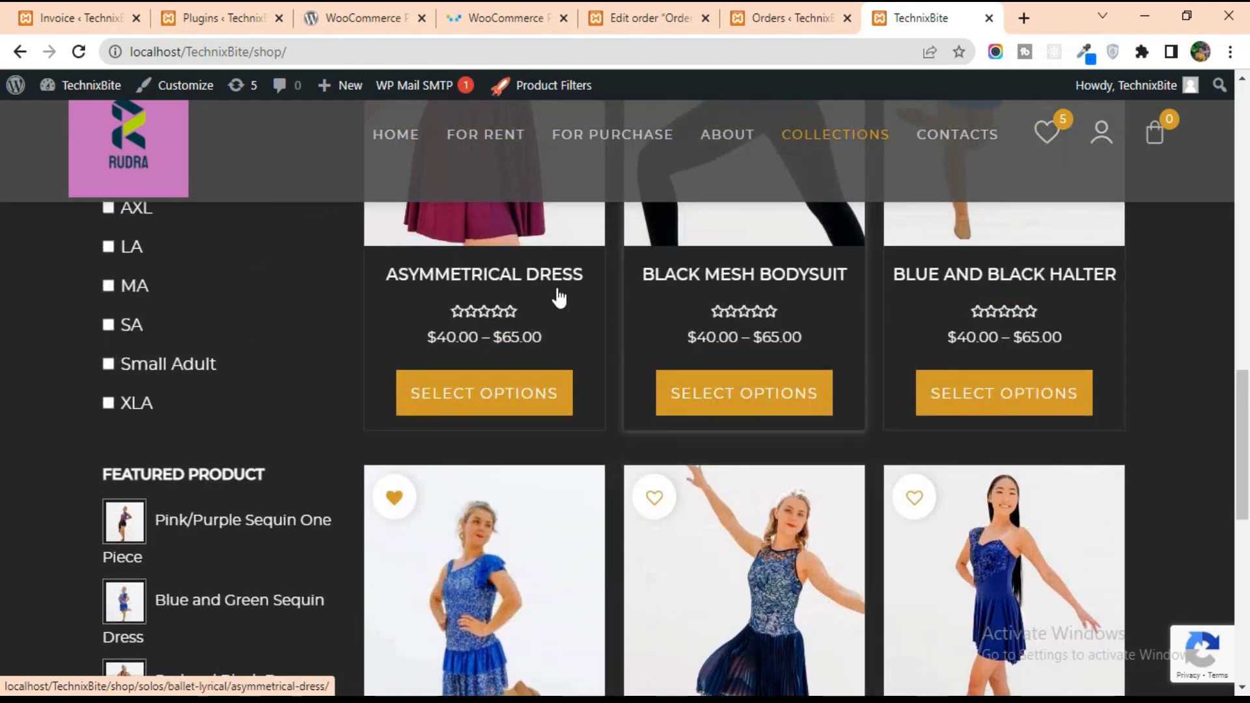
pyautogui.scroll(7, 783, 495)
pyautogui.scroll(-3, 651, 416)
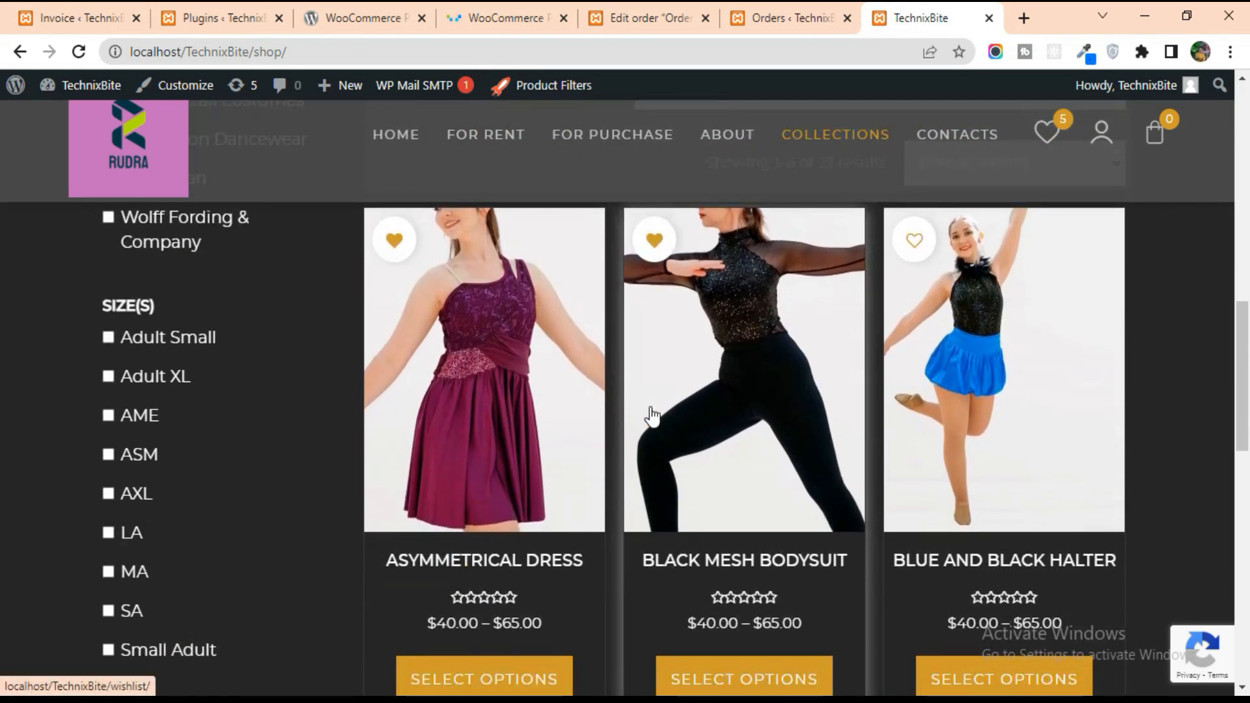
pyautogui.scroll(-3, 650, 416)
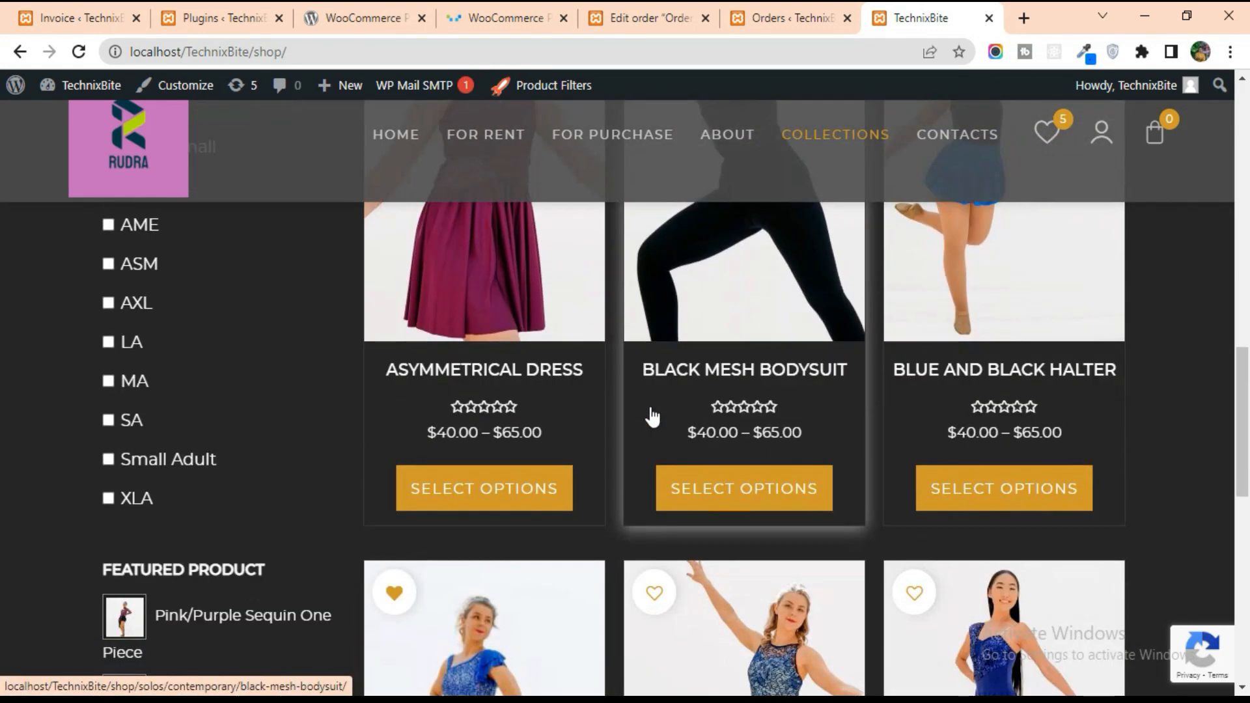
pyautogui.scroll(-2, 650, 417)
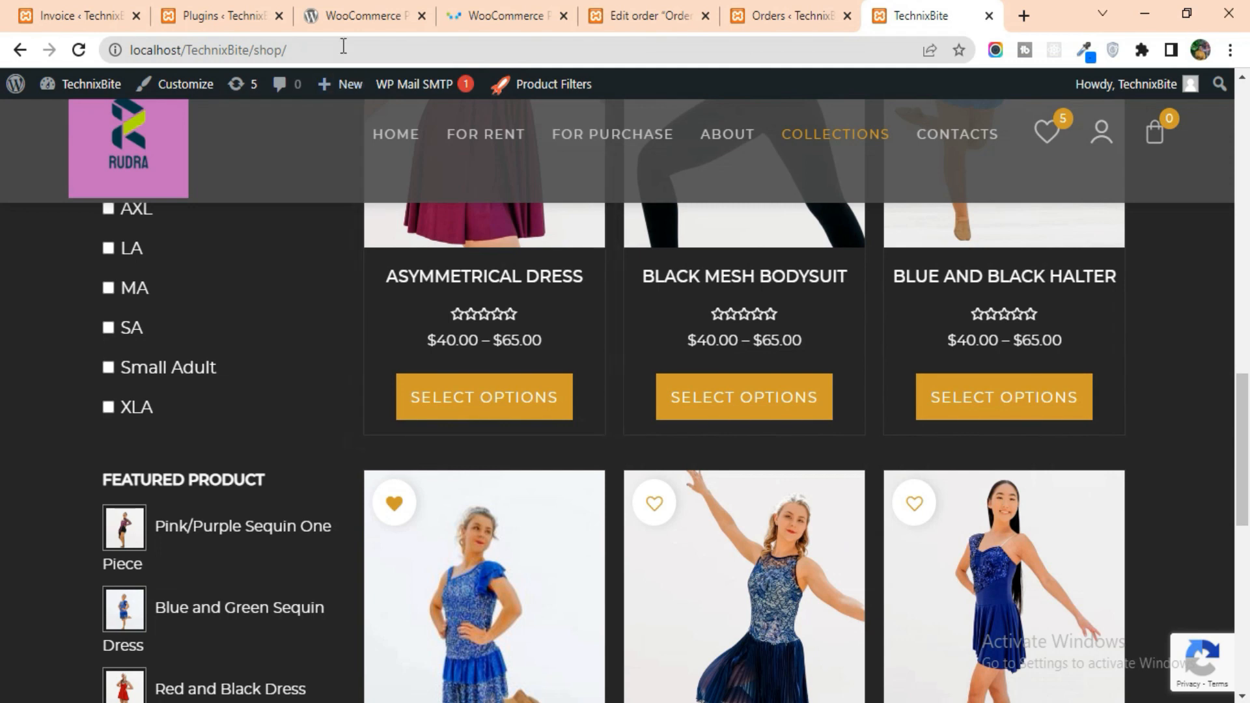
# Switch to the WordPress.org page of the WooCommerce invoice plugin and examine its supported documents, from Invoice to Dispatch label
pyautogui.click(346, 4)
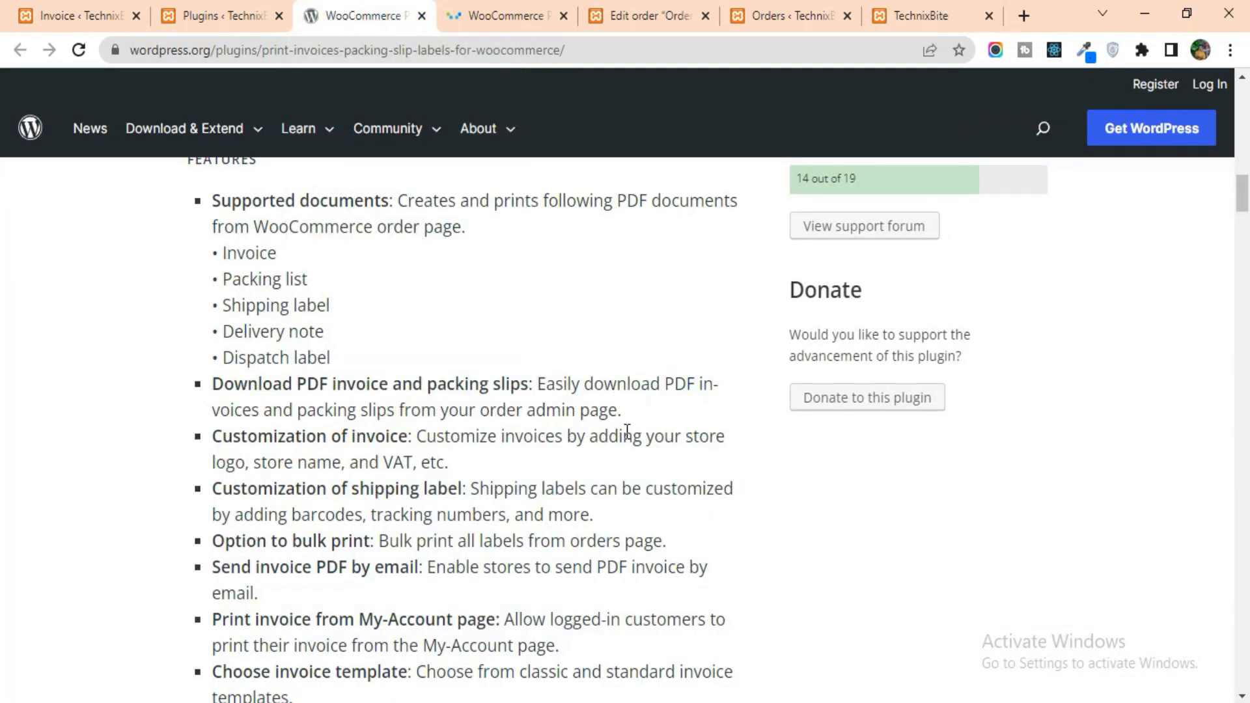
pyautogui.moveTo(258, 254); pyautogui.dragTo(223, 306)
pyautogui.click(337, 297)
pyautogui.tripleClick(310, 285)
pyautogui.moveTo(325, 332); pyautogui.dragTo(327, 357)
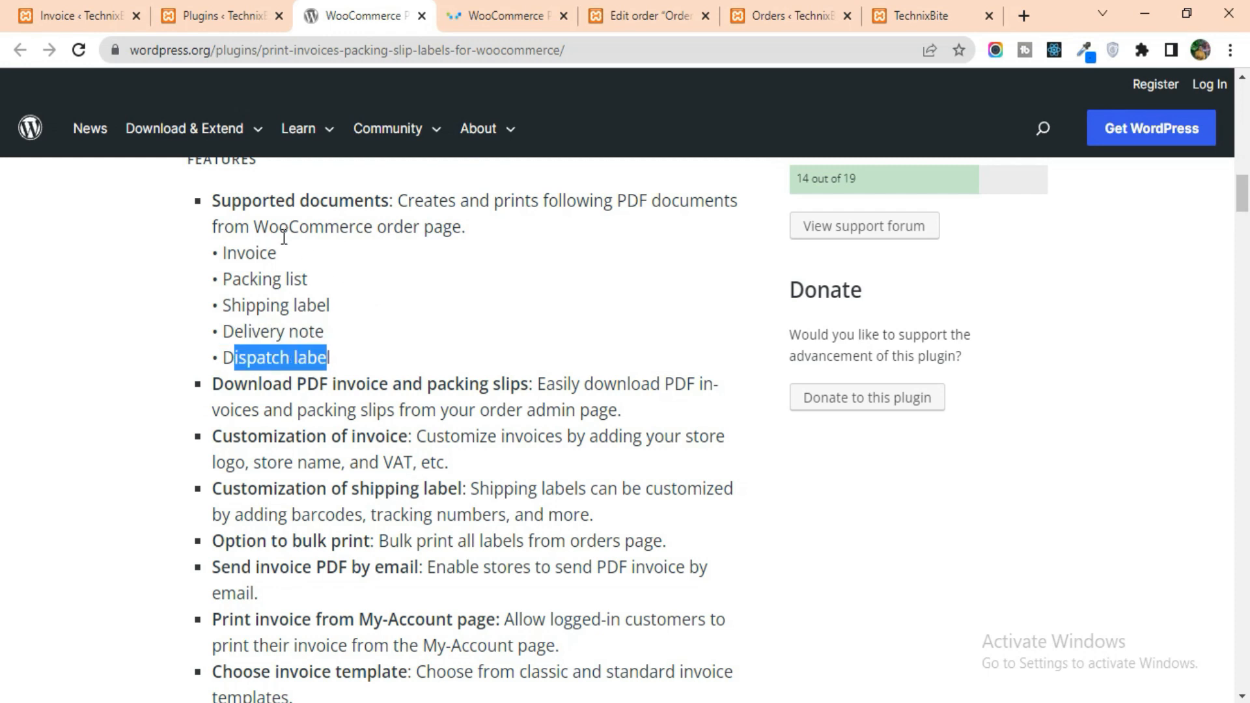
pyautogui.moveTo(226, 253); pyautogui.dragTo(329, 355)
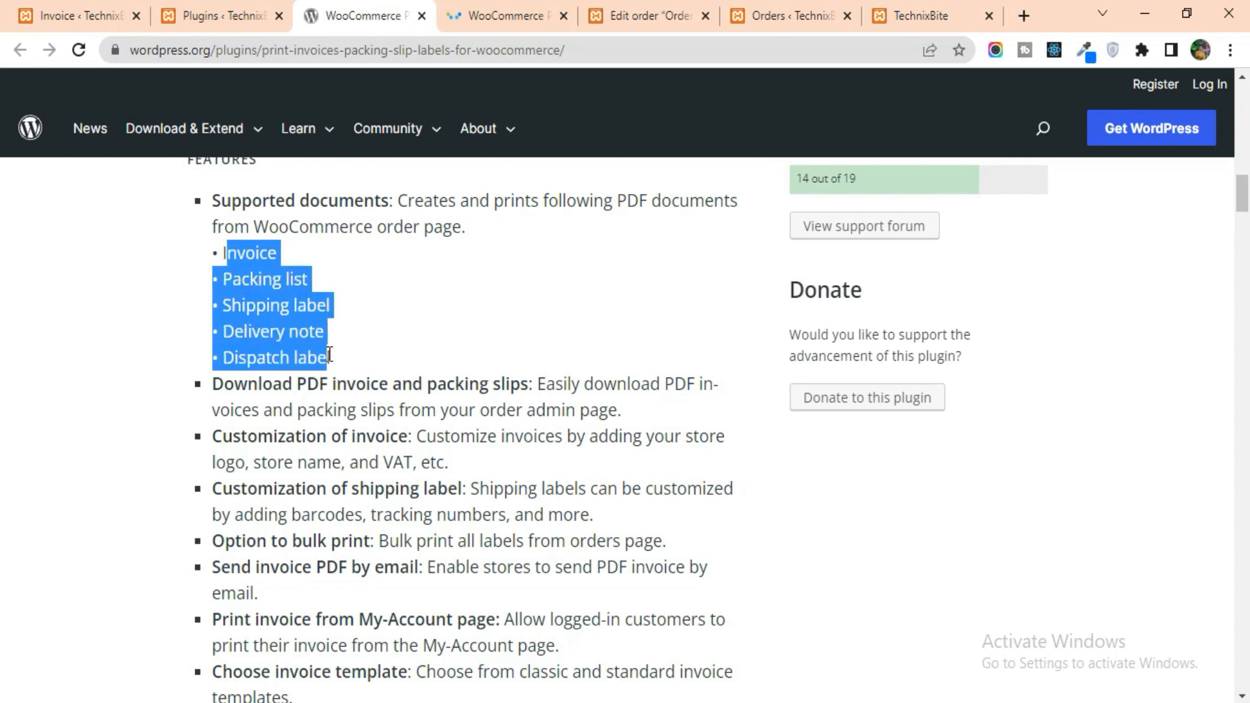
pyautogui.click(354, 357)
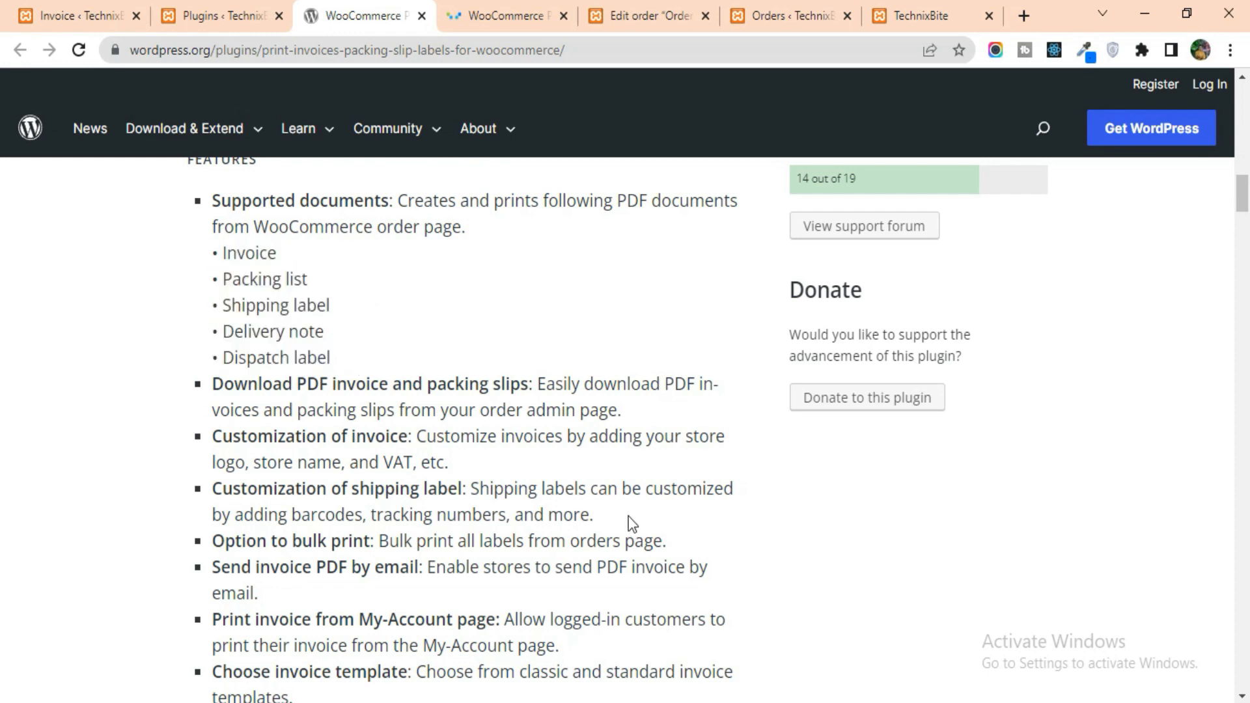
# Review the plugin features for downloading PDF invoices, customizing invoices and shipping labels, and bulk printing
pyautogui.moveTo(214, 384); pyautogui.dragTo(520, 380)
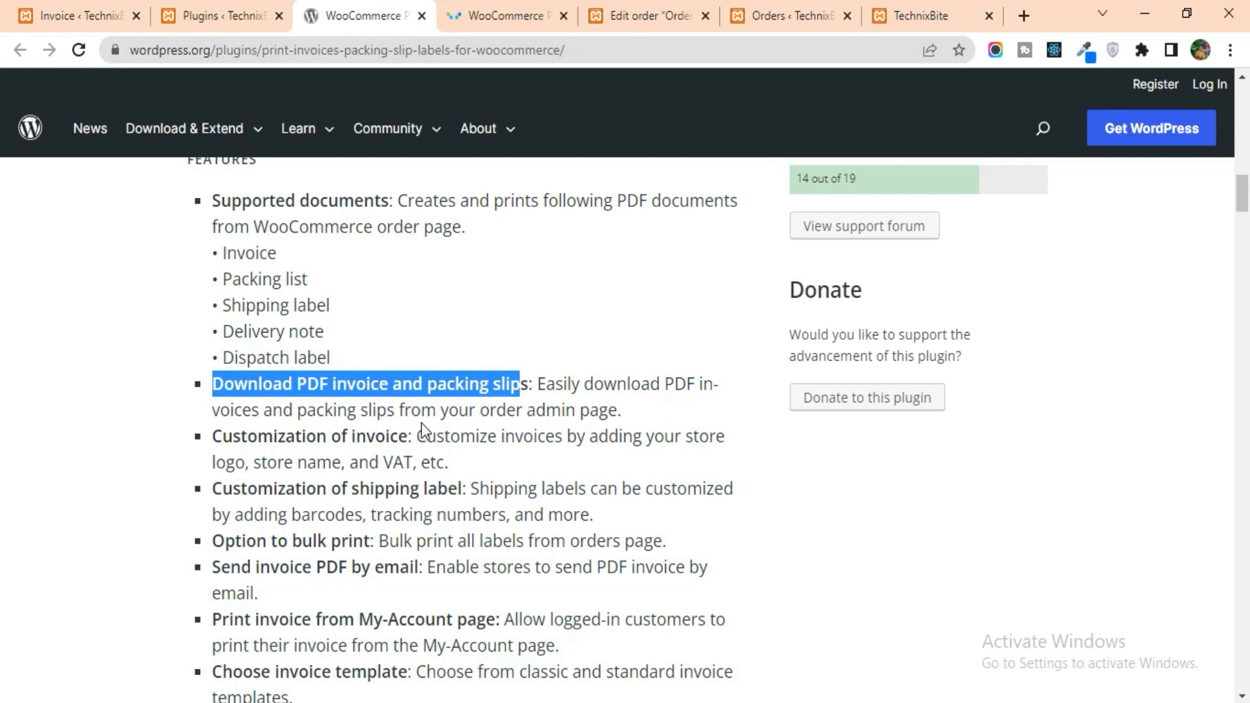
pyautogui.moveTo(626, 411); pyautogui.dragTo(537, 386)
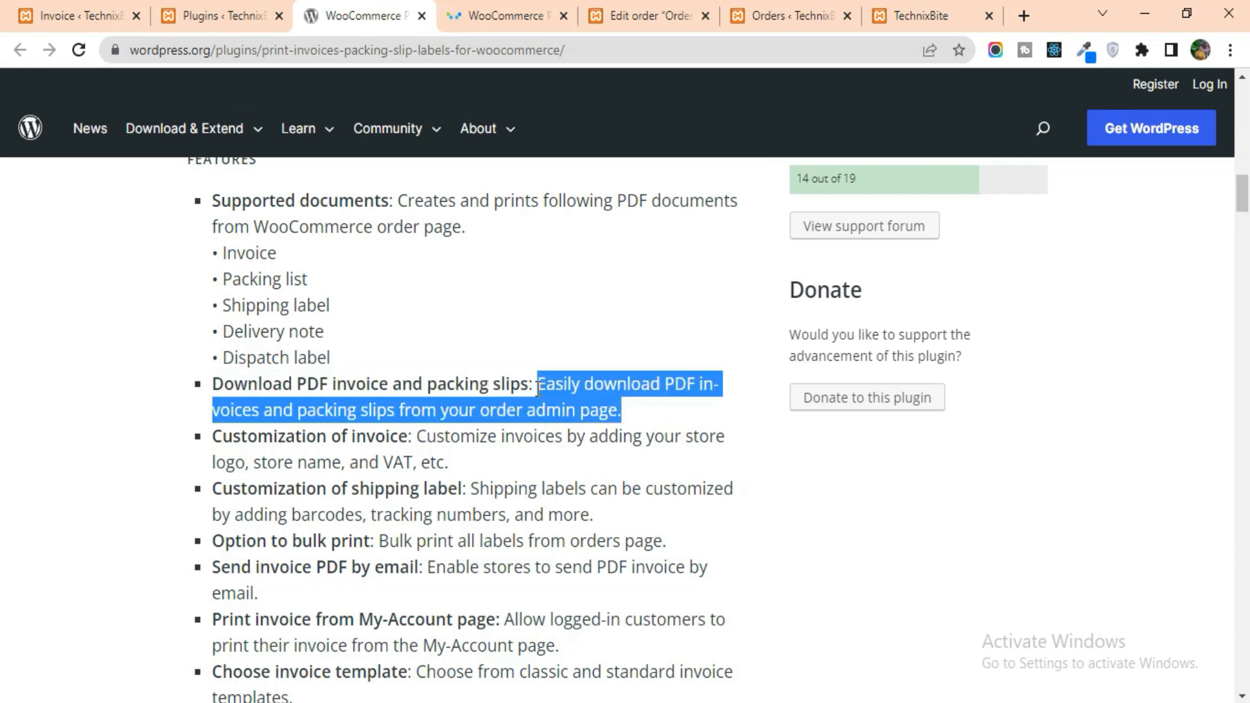
pyautogui.moveTo(213, 436); pyautogui.dragTo(407, 437)
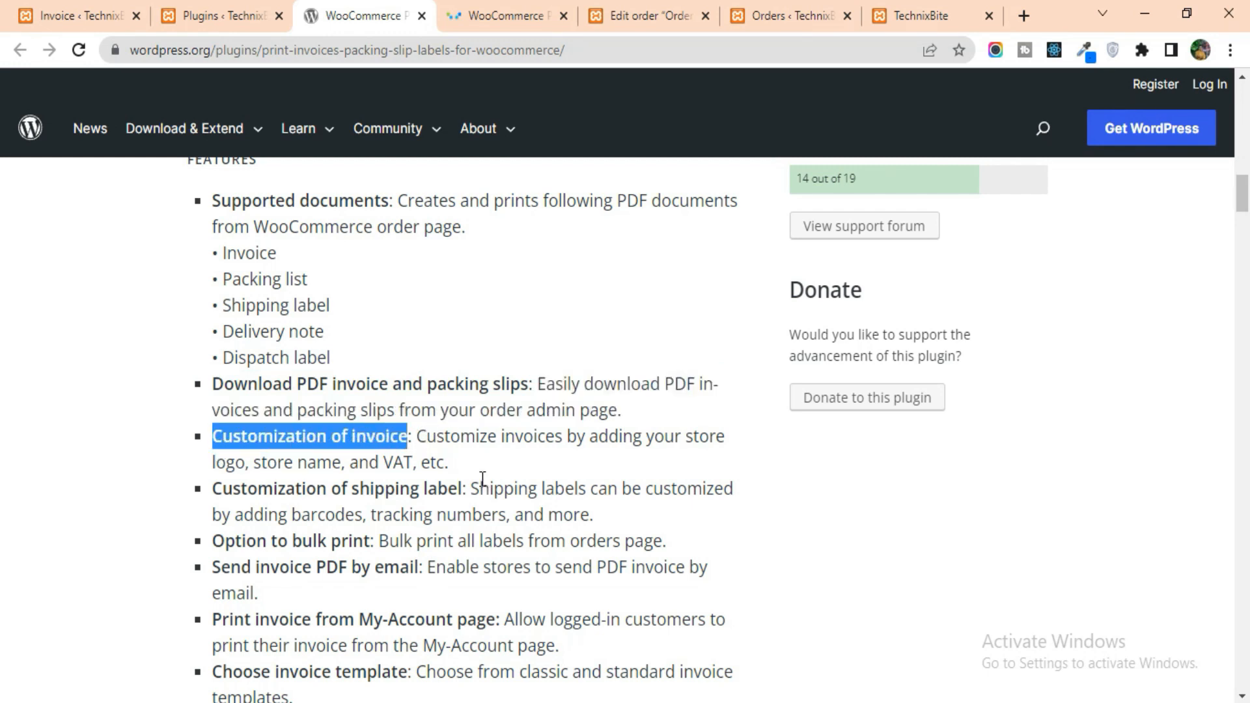
pyautogui.moveTo(213, 462); pyautogui.dragTo(423, 464)
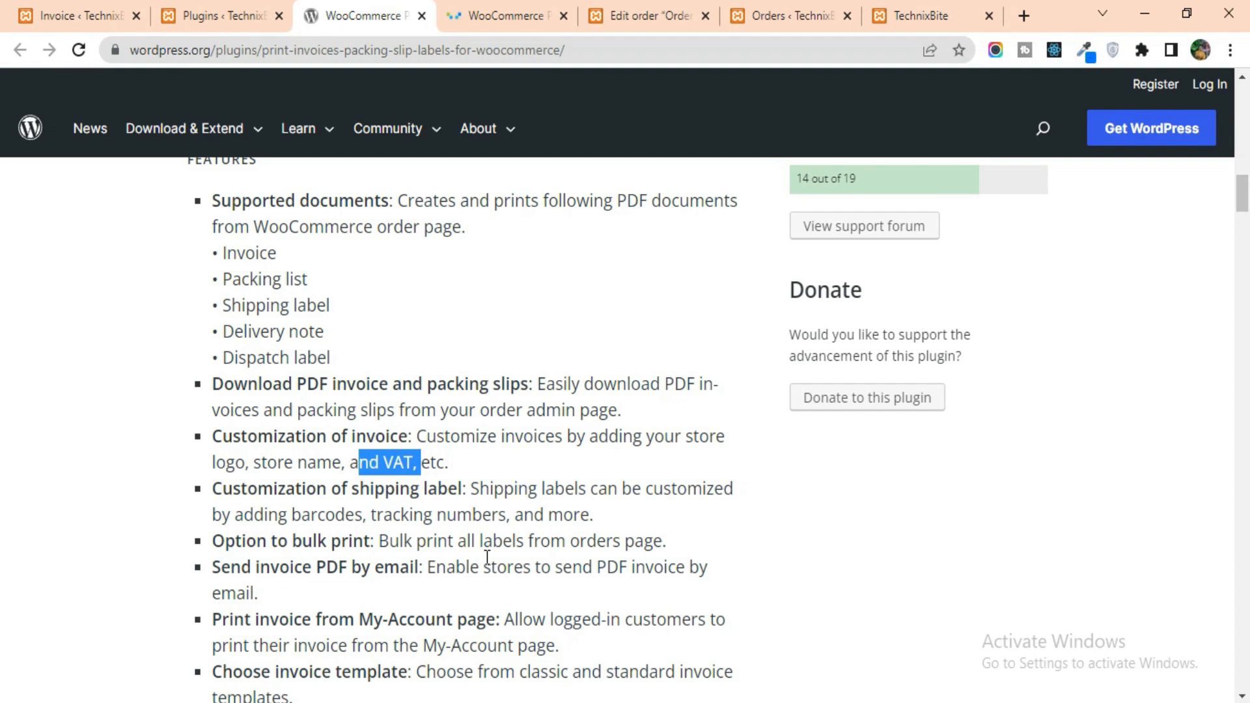
pyautogui.moveTo(222, 490); pyautogui.dragTo(734, 490)
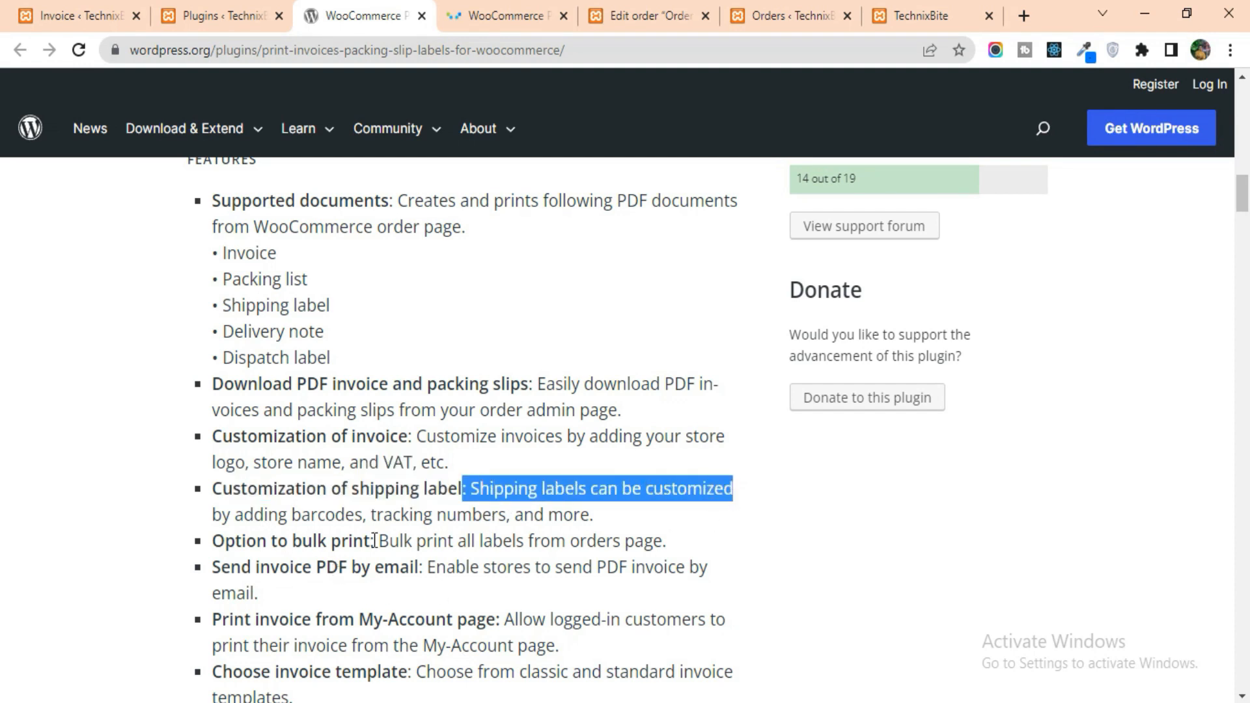
pyautogui.moveTo(214, 515); pyautogui.dragTo(585, 515)
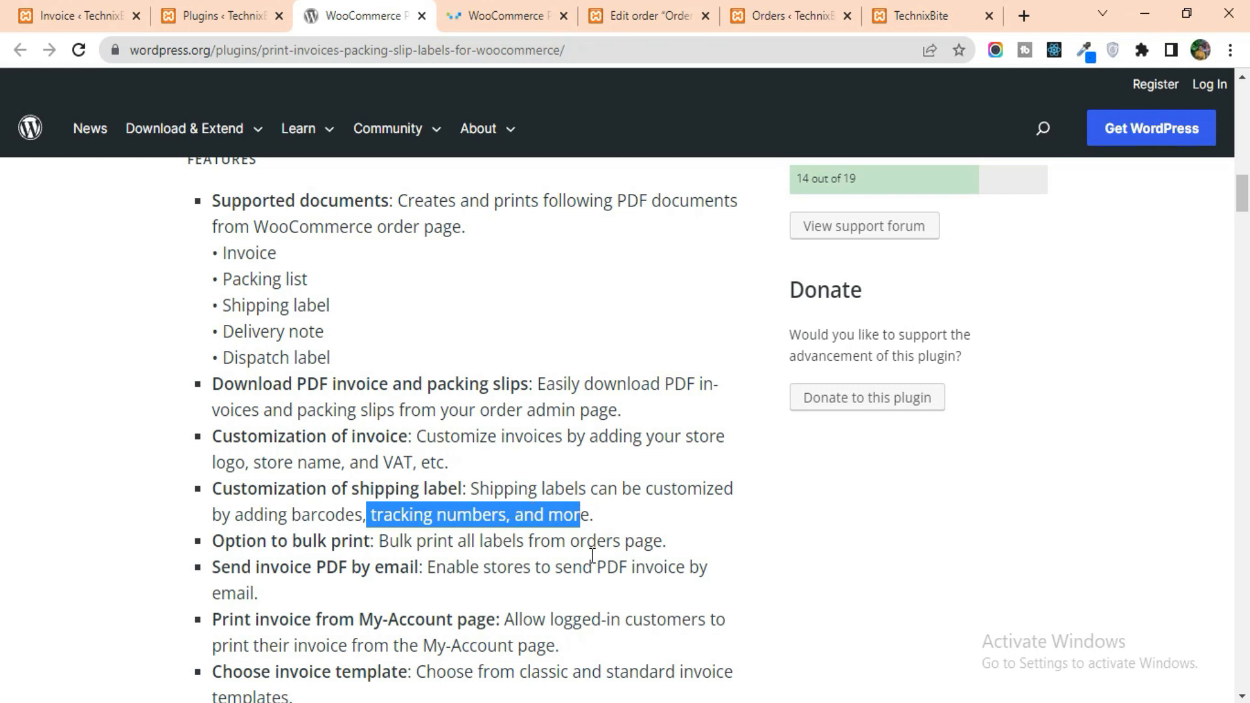
pyautogui.moveTo(225, 541); pyautogui.dragTo(672, 543)
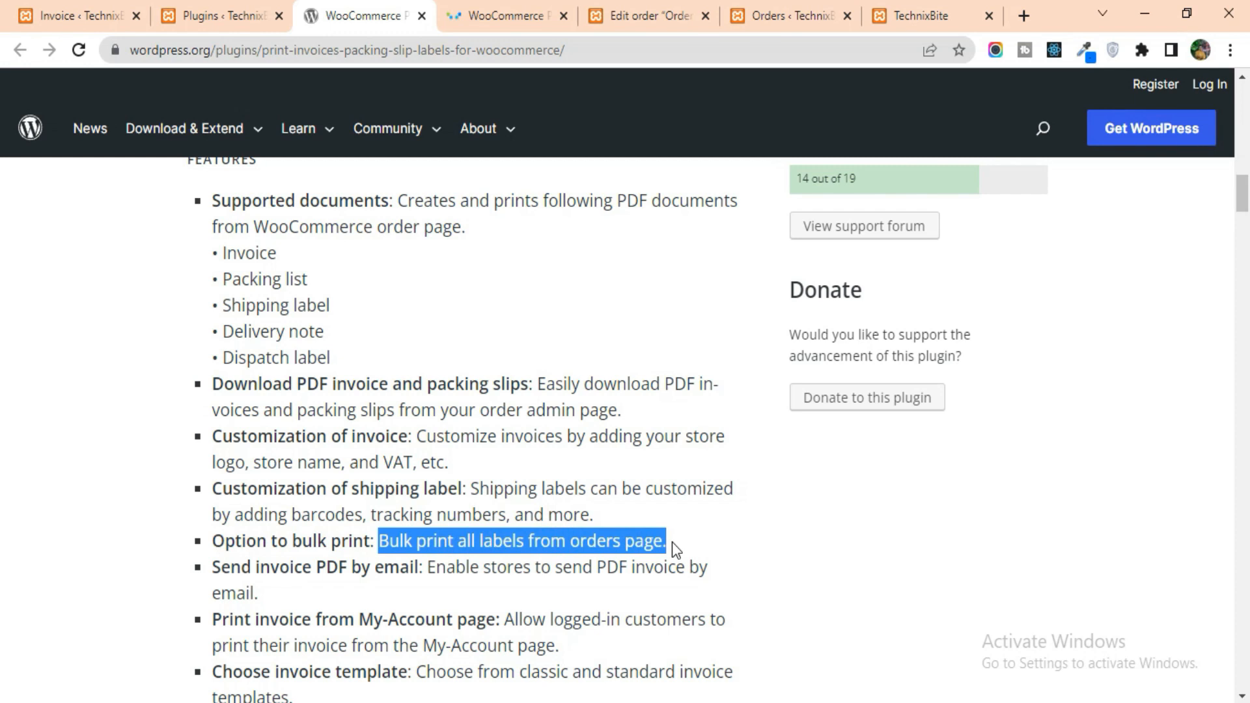
pyautogui.scroll(-2, 671, 541)
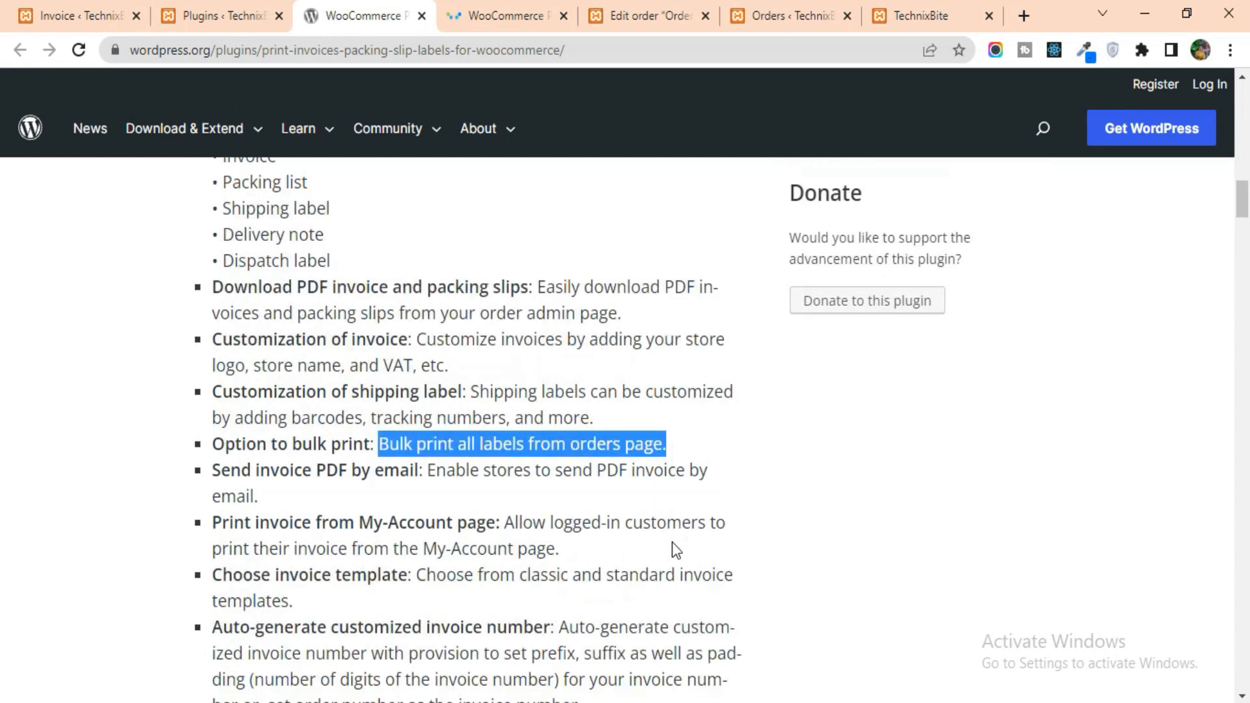
# Review the features for emailing PDF invoices, My-Account printing, invoice templates, customized invoice numbers and the company From Address
pyautogui.moveTo(213, 470); pyautogui.dragTo(414, 469)
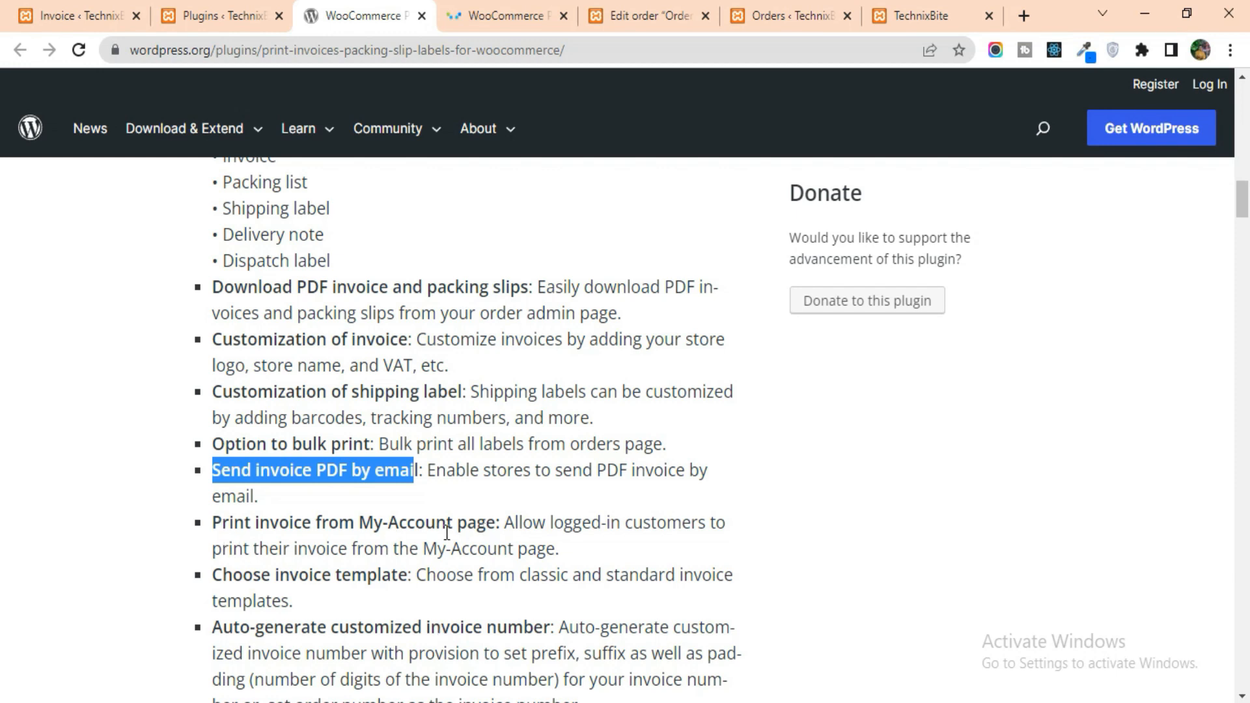
pyautogui.moveTo(329, 522); pyautogui.dragTo(506, 548)
pyautogui.scroll(-3, 400, 507)
pyautogui.moveTo(222, 383); pyautogui.dragTo(416, 384)
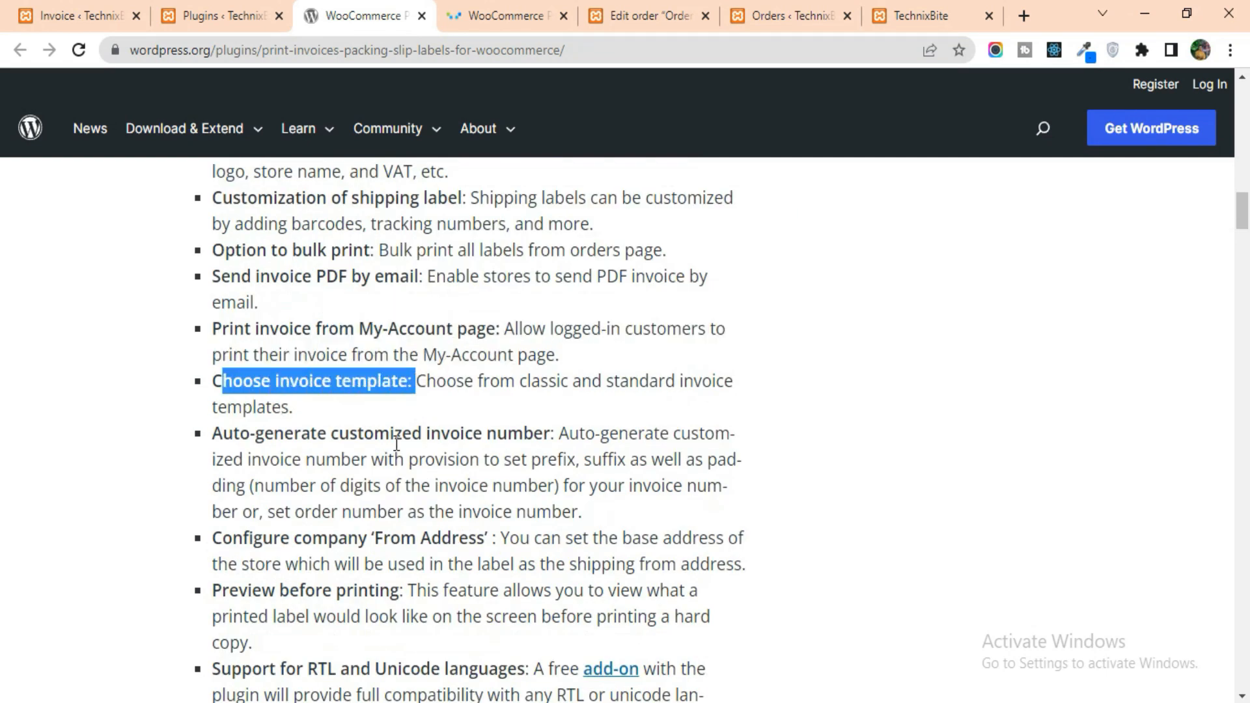
pyautogui.moveTo(255, 432); pyautogui.dragTo(545, 424)
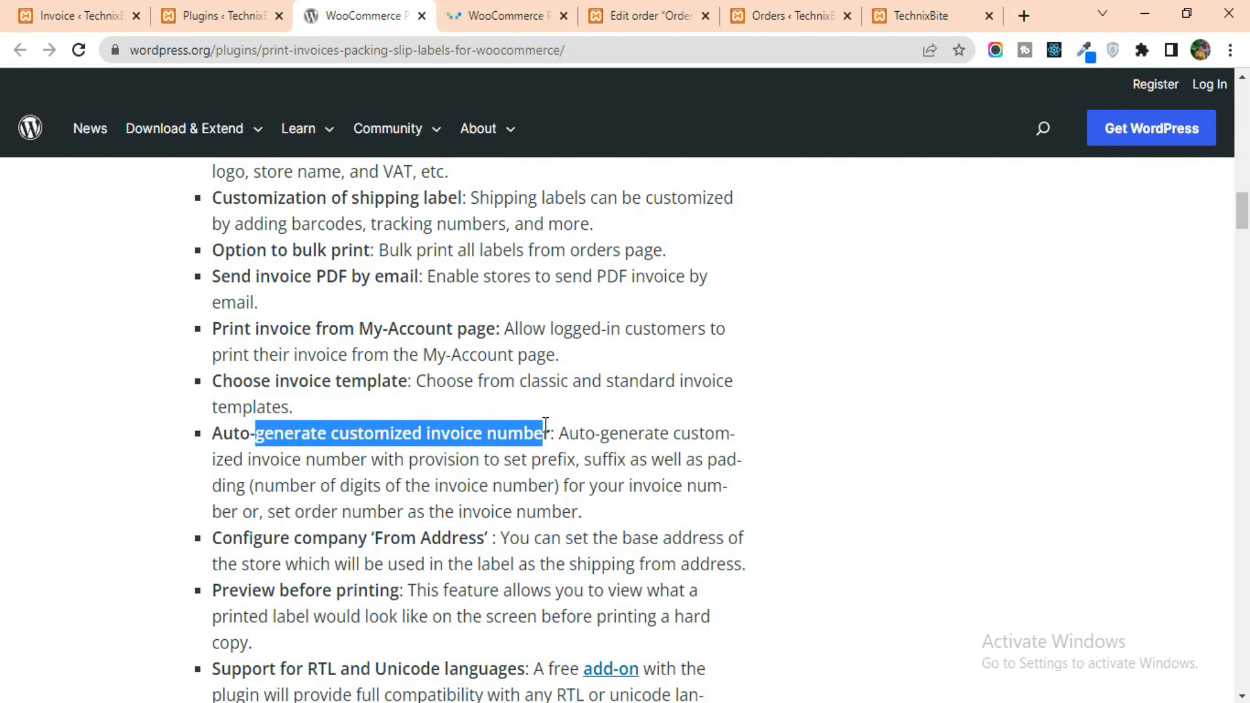
pyautogui.moveTo(213, 538); pyautogui.dragTo(494, 533)
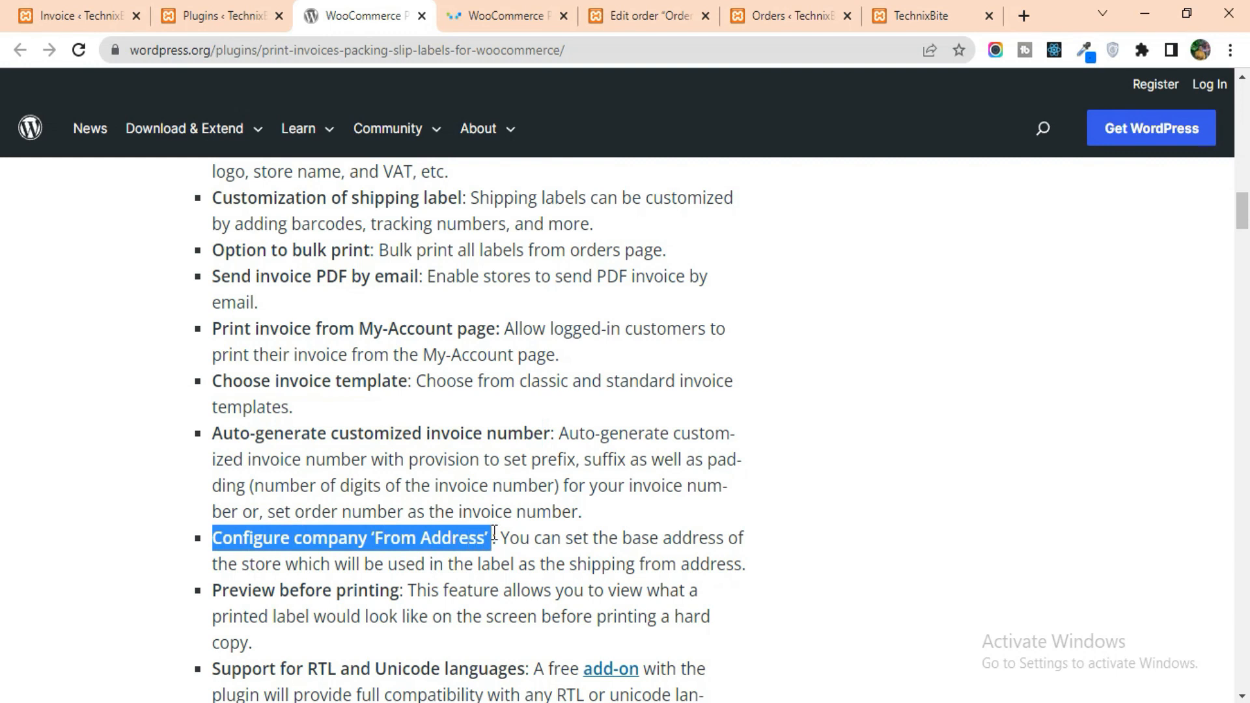
# Look over the remaining features, the compatible third-party plugins and themes, and the supported languages
pyautogui.scroll(-3, 494, 534)
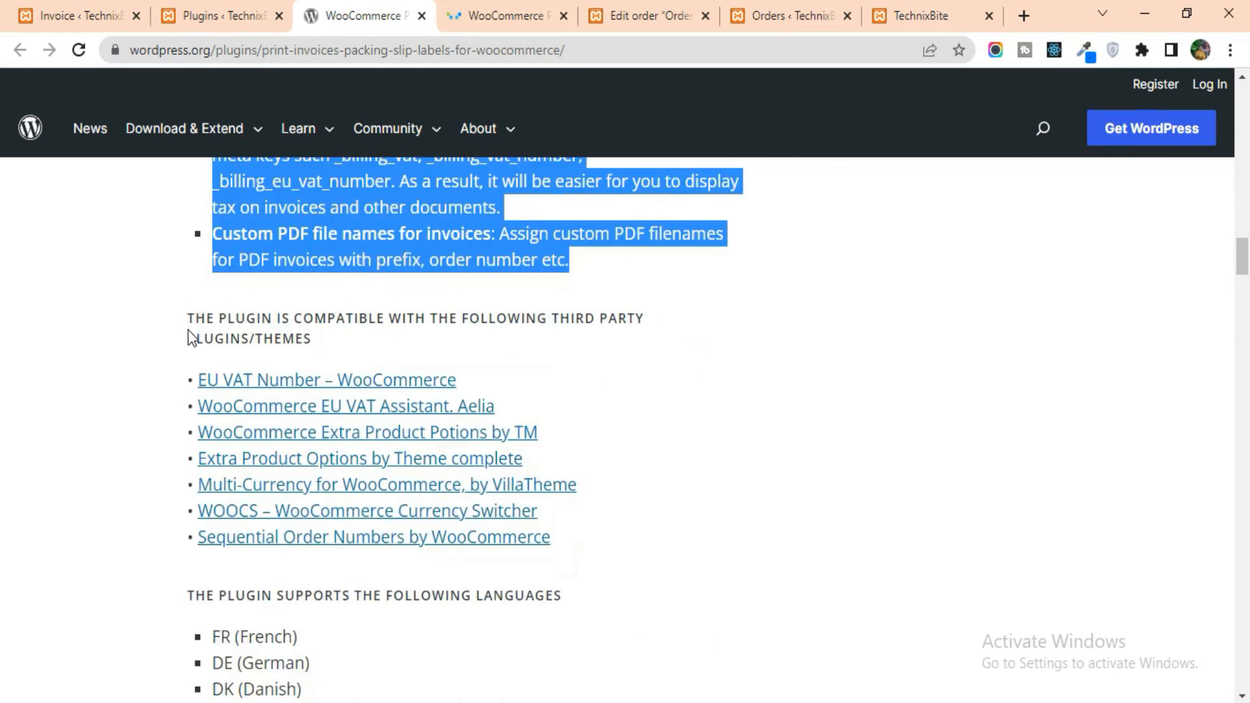
pyautogui.scroll(-3, 768, 396)
pyautogui.scroll(-3, 693, 427)
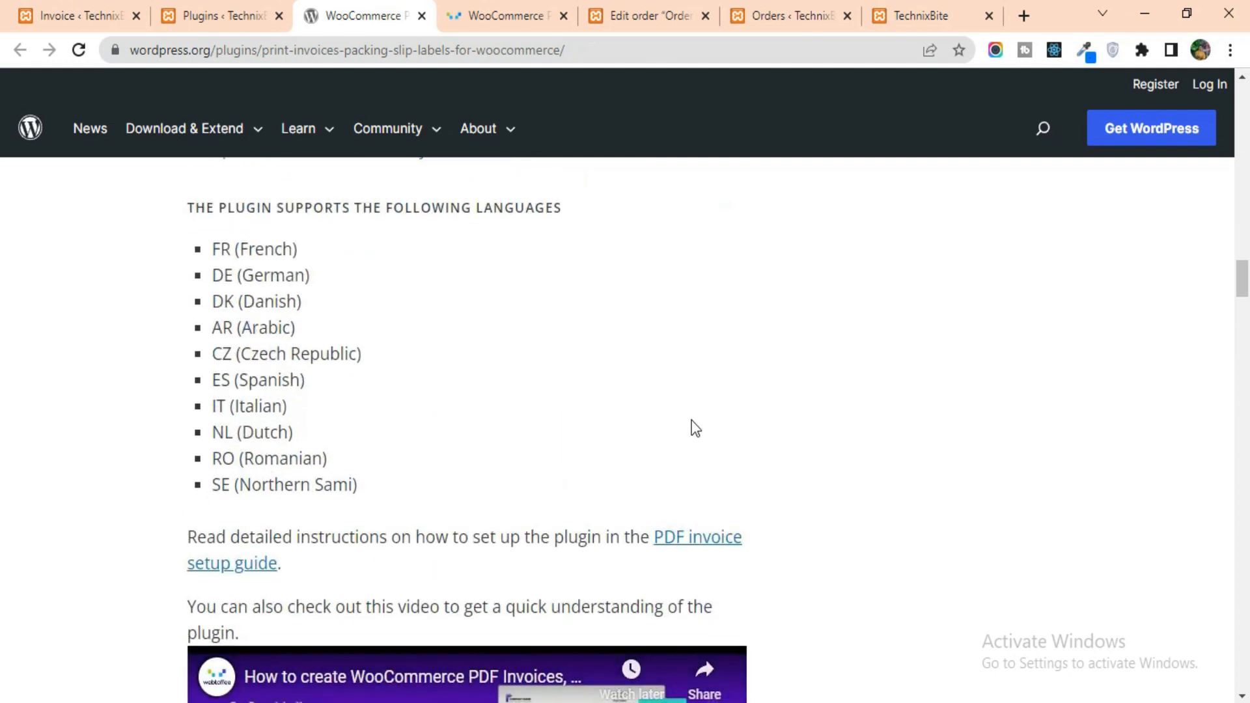
pyautogui.scroll(-15, 693, 423)
pyautogui.scroll(15, 702, 474)
pyautogui.scroll(15, 703, 469)
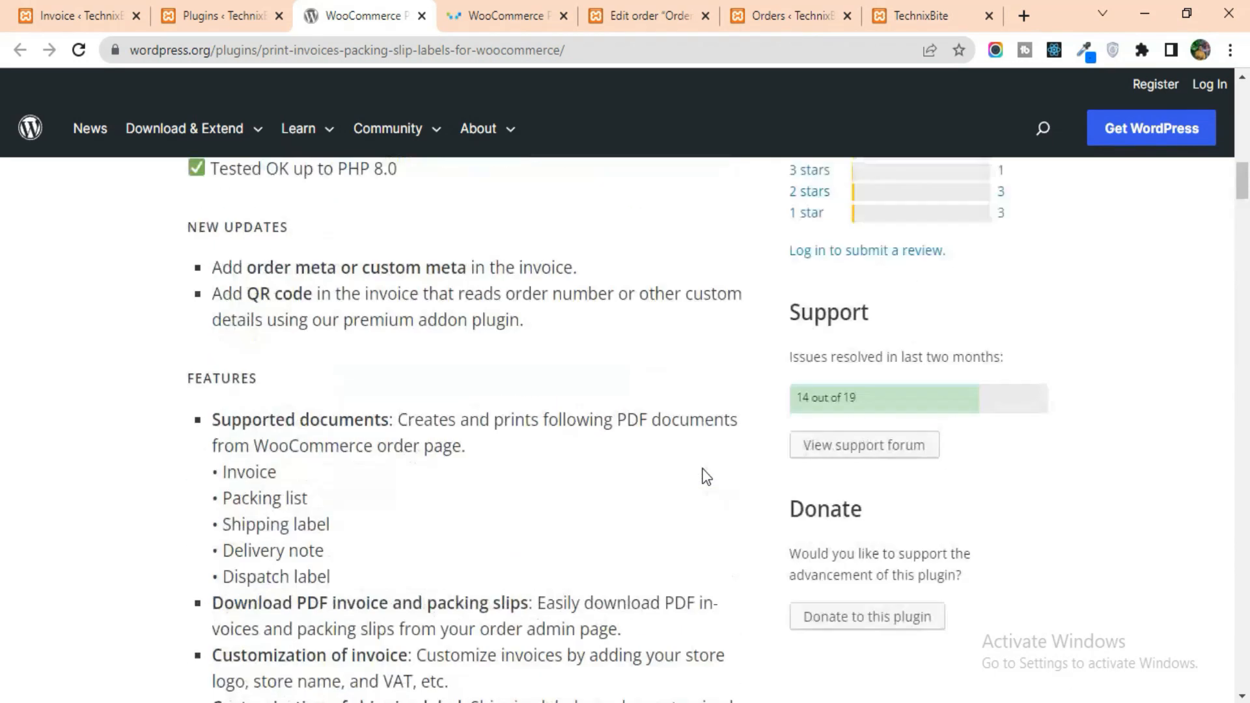
# Check which WooCommerce and PHP versions the plugin has been tested with
pyautogui.scroll(-4, 702, 468)
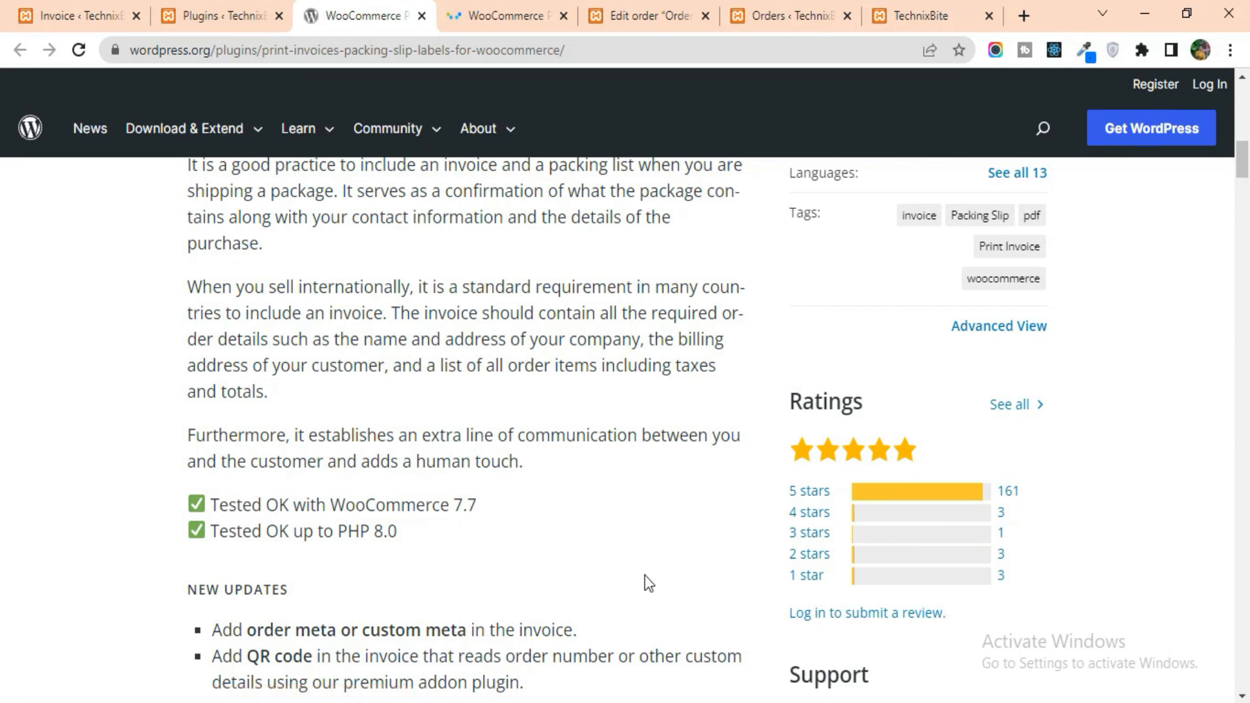
pyautogui.scroll(3, 667, 569)
pyautogui.scroll(-6, 666, 569)
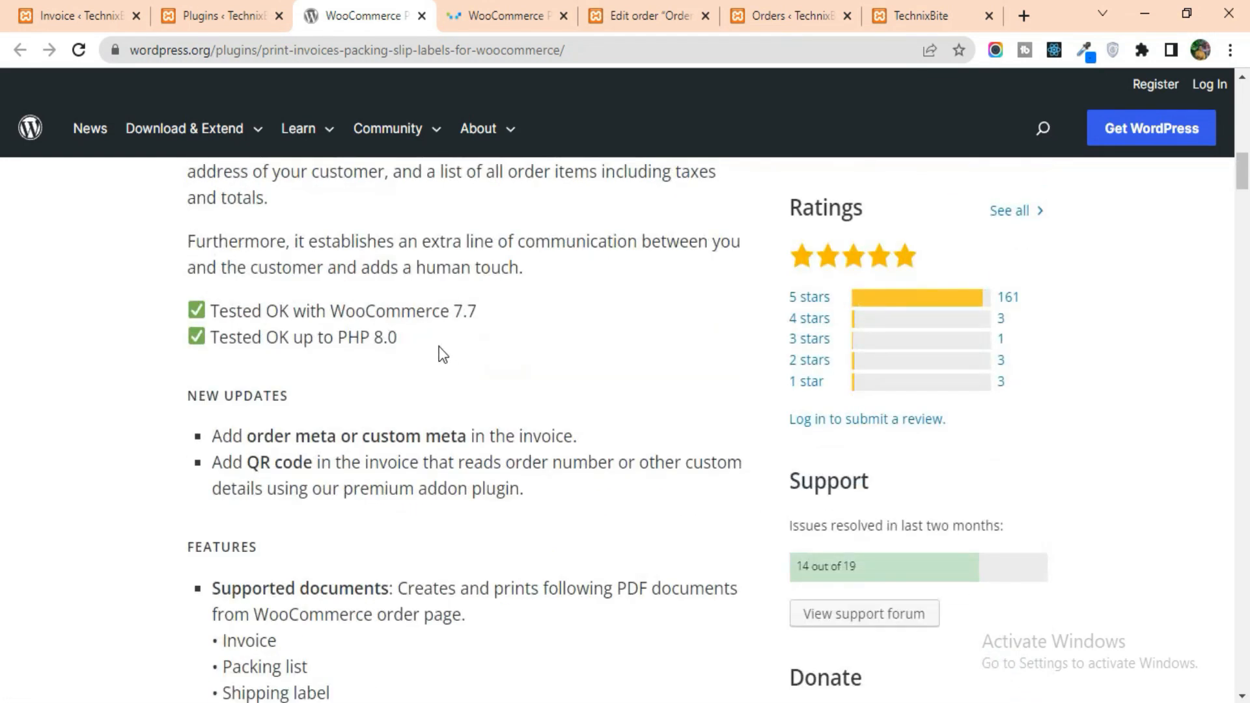
pyautogui.moveTo(373, 333); pyautogui.dragTo(220, 339)
pyautogui.moveTo(484, 312); pyautogui.dragTo(216, 311)
pyautogui.scroll(3, 514, 528)
pyautogui.scroll(3, 567, 514)
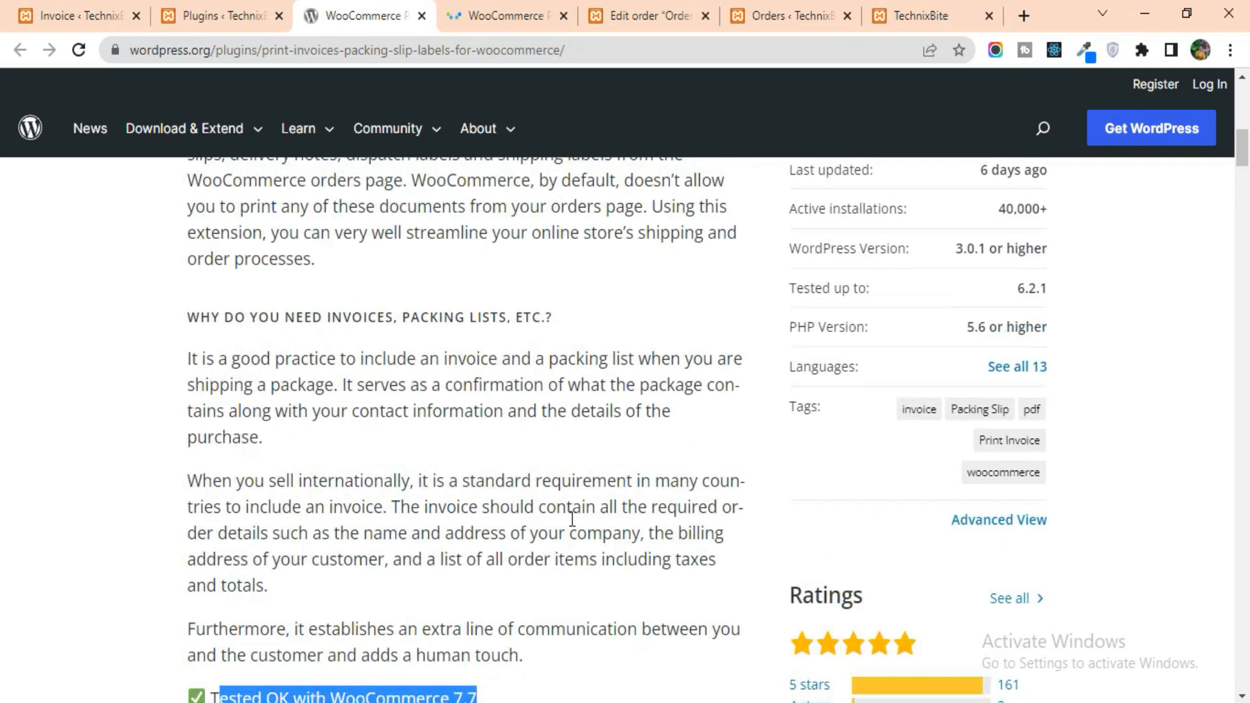
# Examine the plugin's full title and its introductory description
pyautogui.scroll(6, 570, 521)
pyautogui.scroll(3, 573, 534)
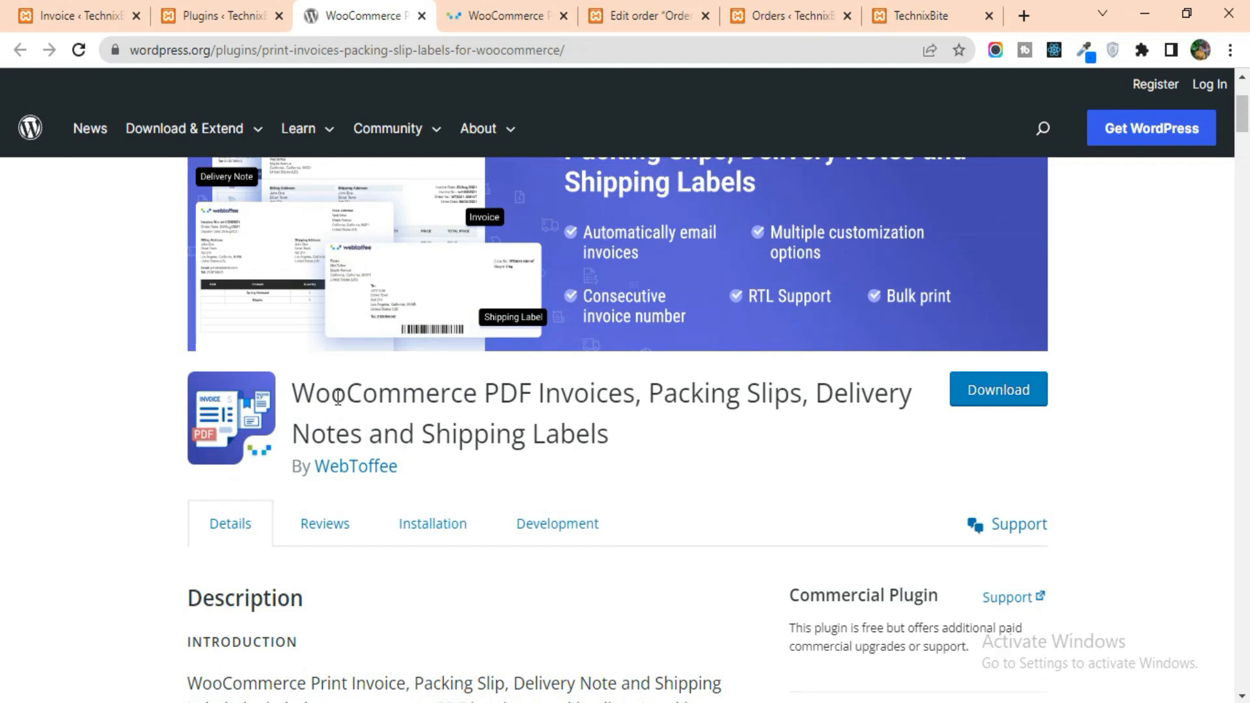
pyautogui.moveTo(304, 389); pyautogui.dragTo(617, 434)
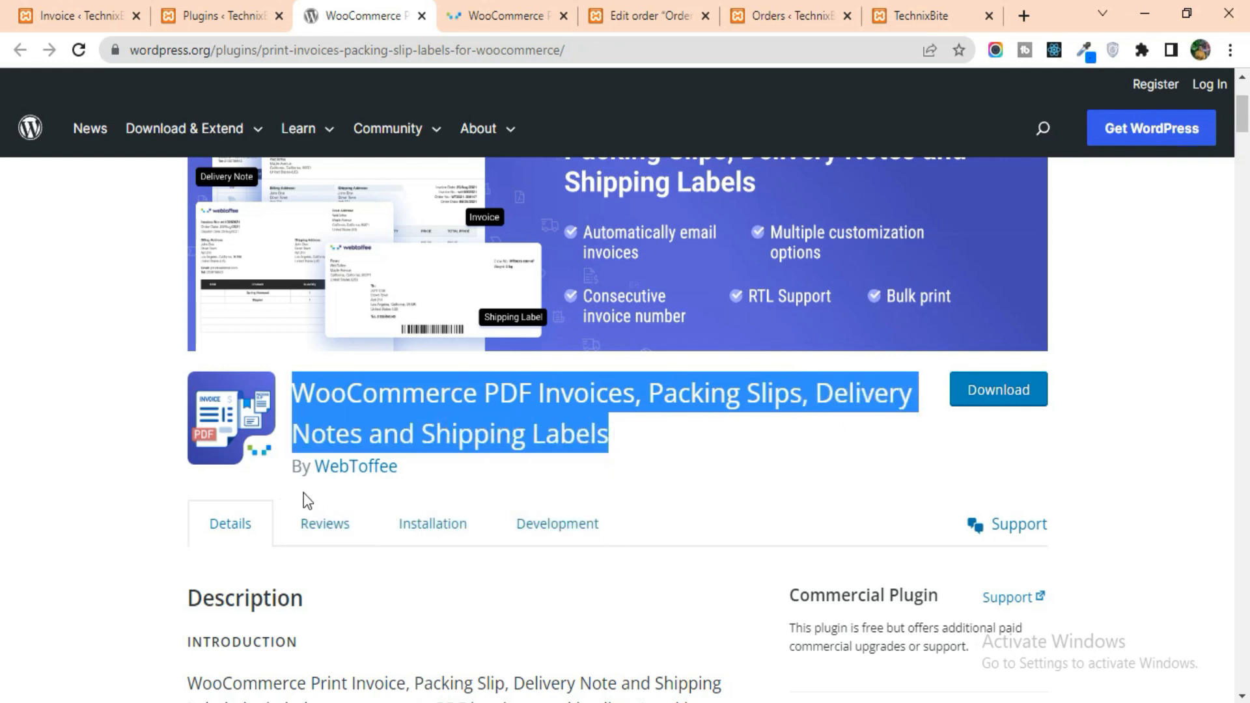
pyautogui.scroll(-5, 608, 497)
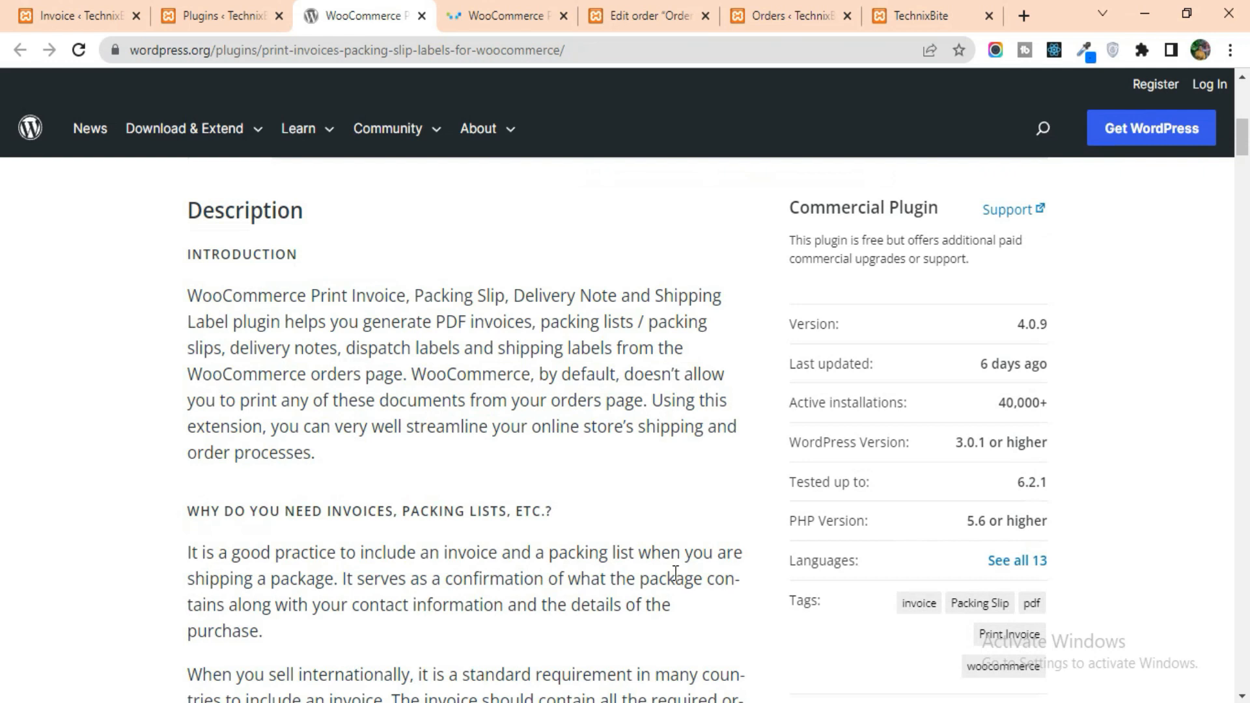
pyautogui.scroll(5, 675, 573)
pyautogui.scroll(-5, 675, 576)
# From the Edit Order page, open the WooCommerce settings in a new browser tab and switch to it
pyautogui.click(635, 4)
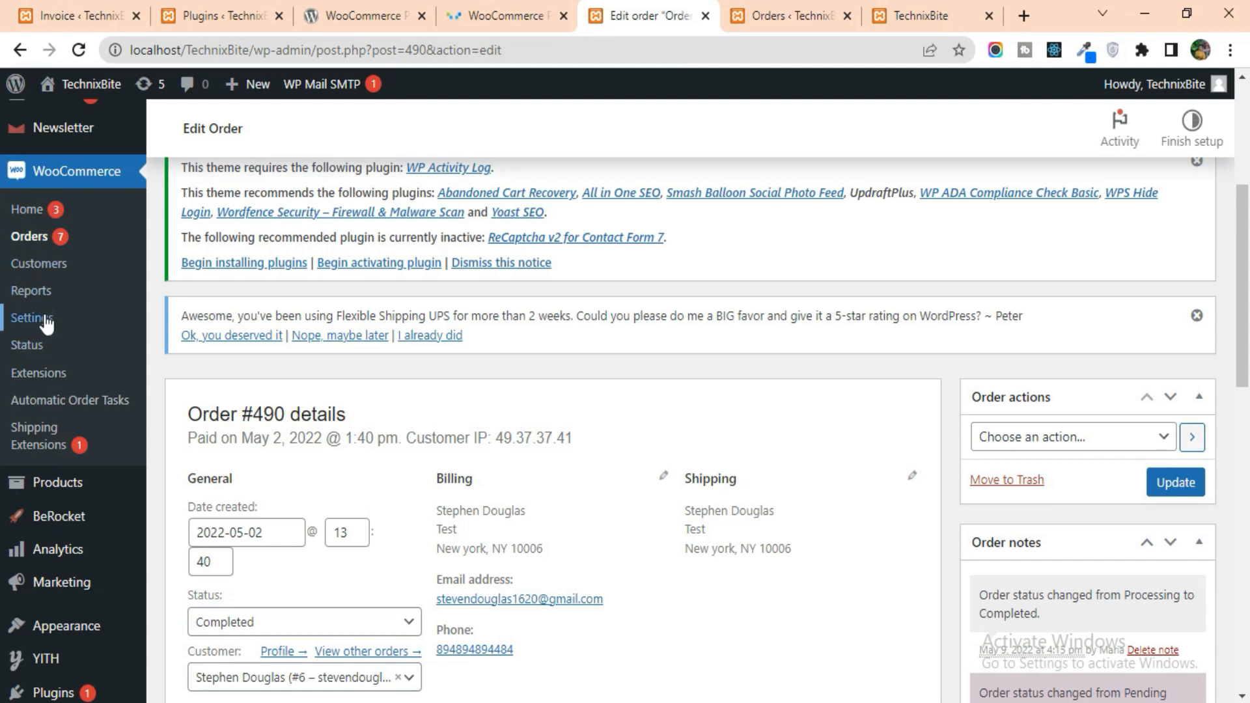
pyautogui.rightClick(69, 316)
pyautogui.click(95, 328)
pyautogui.click(679, 7)
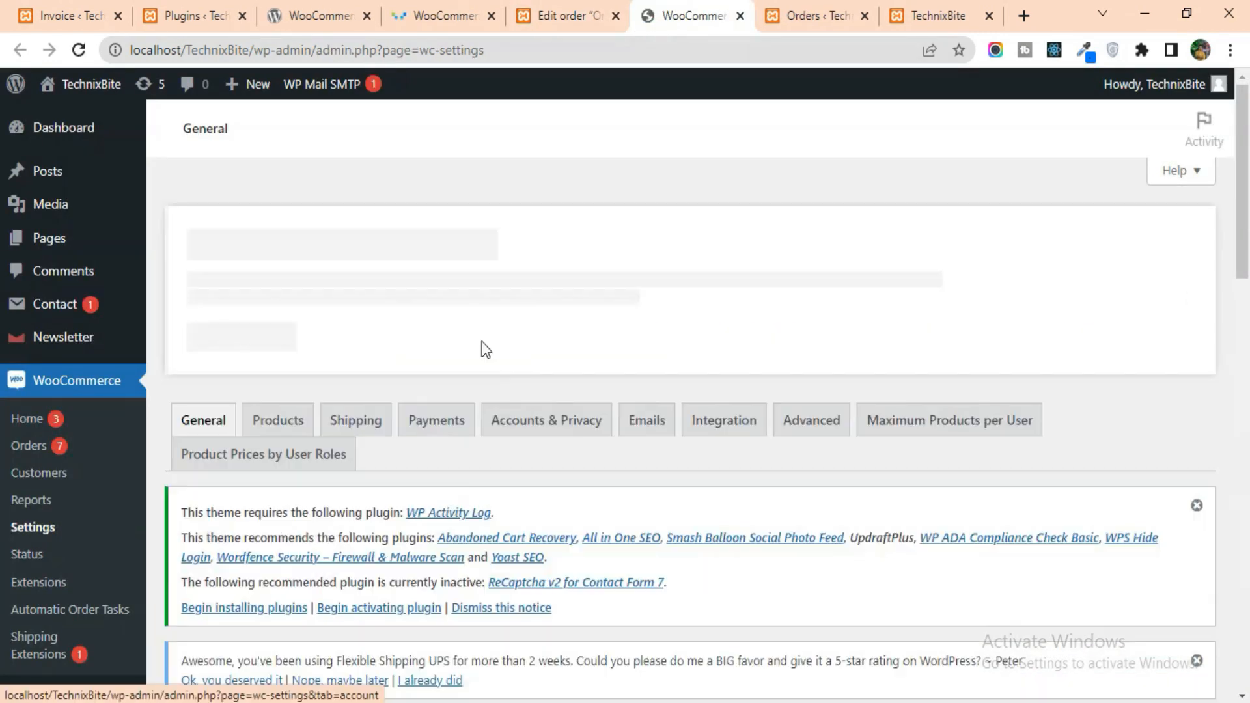
# Look over the General store settings and open the Payments settings
pyautogui.scroll(-5, 485, 364)
pyautogui.scroll(-5, 485, 387)
pyautogui.scroll(8, 484, 385)
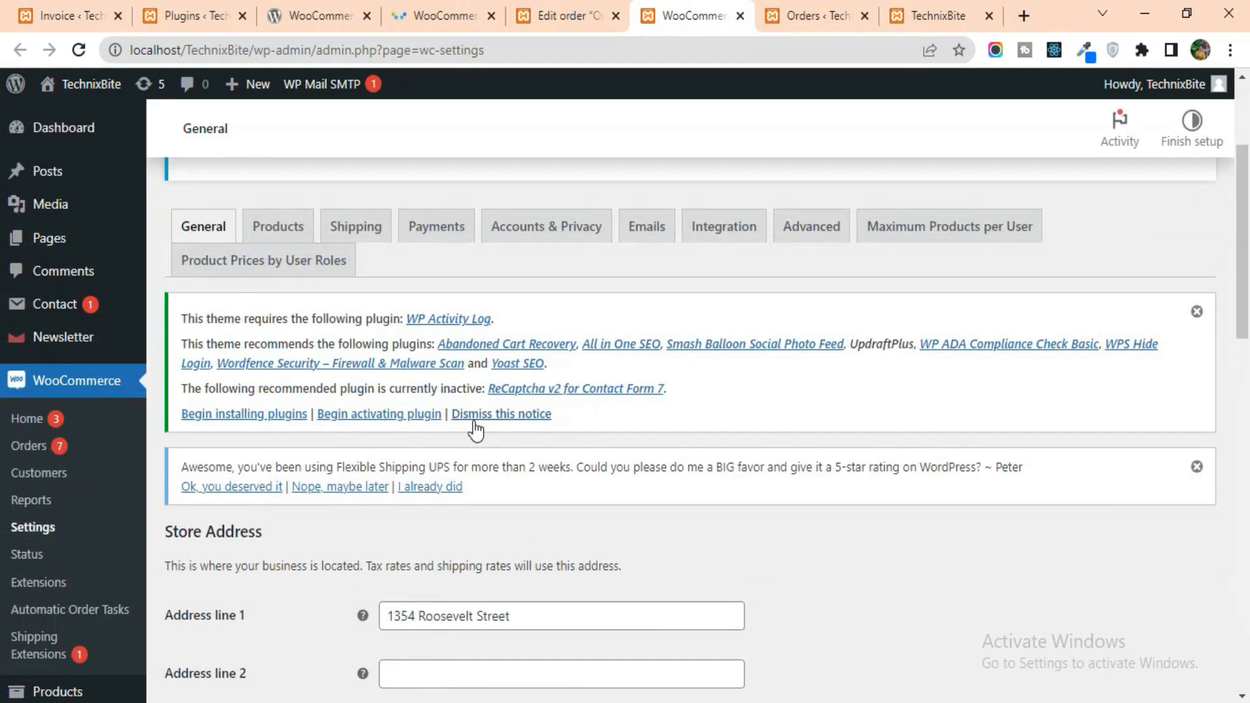
pyautogui.click(441, 239)
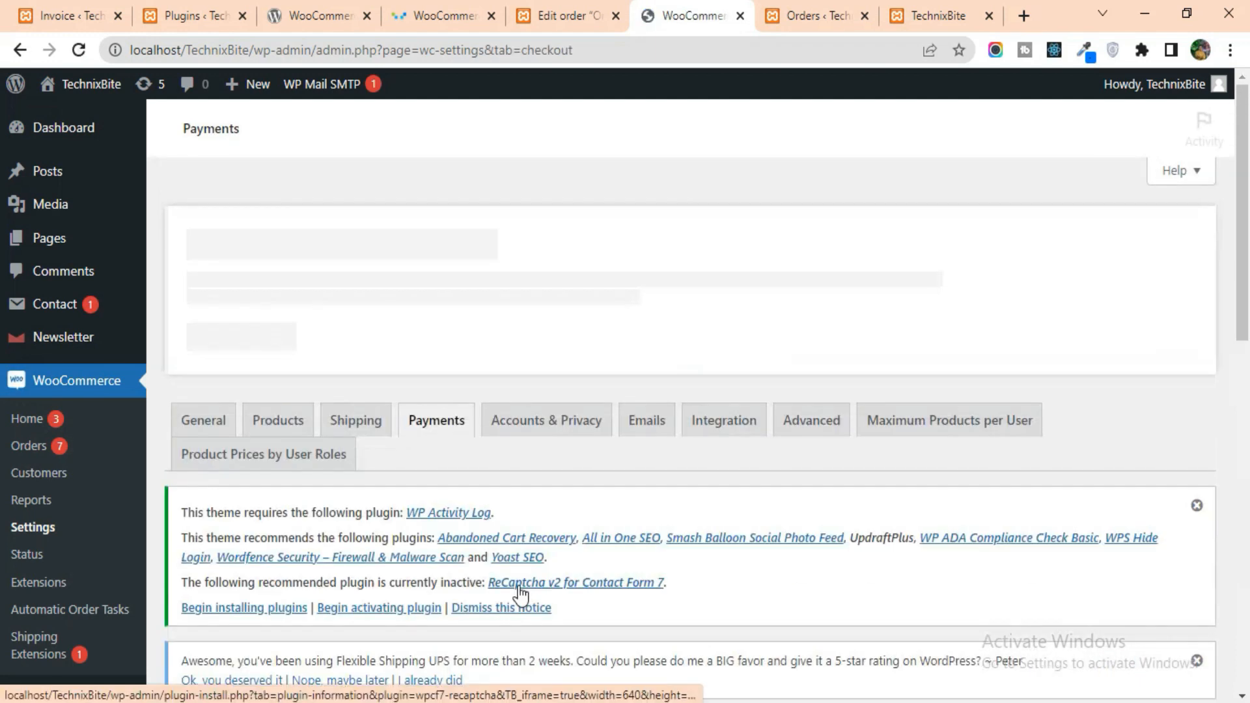
# Disable the PayPal payment method, enable Cash on delivery, and save the Payments settings
pyautogui.scroll(-10, 583, 558)
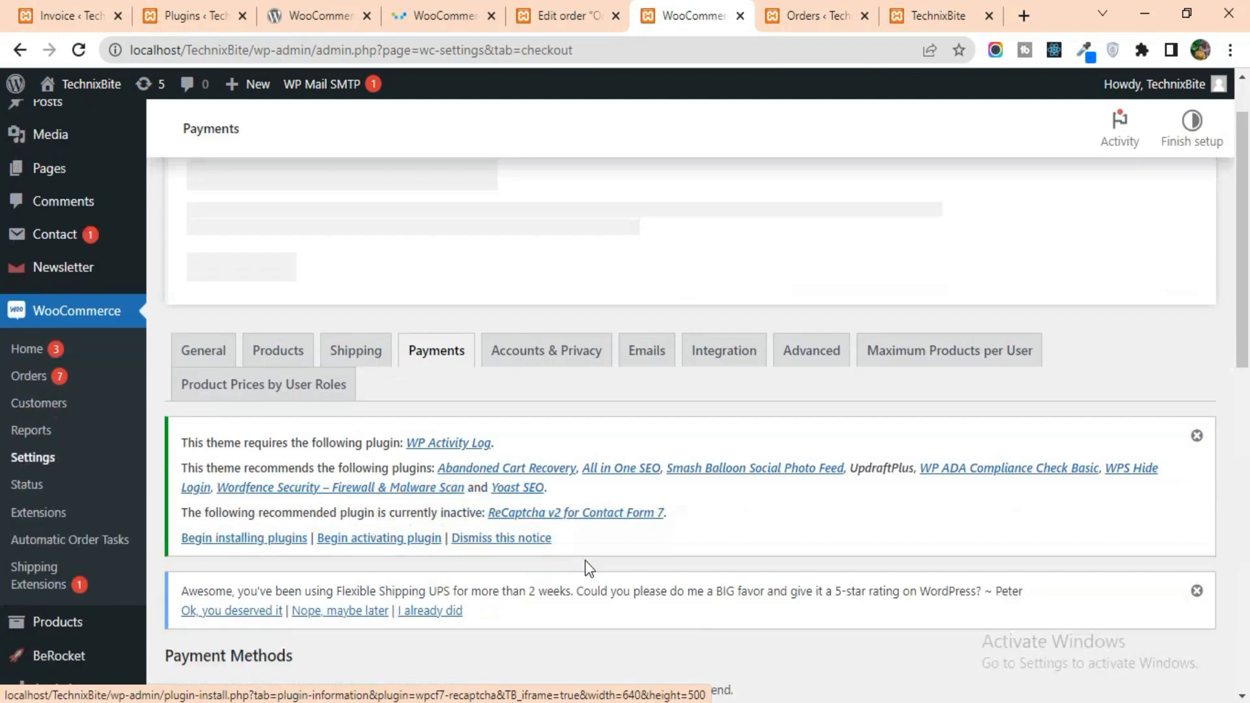
pyautogui.scroll(-1, 589, 561)
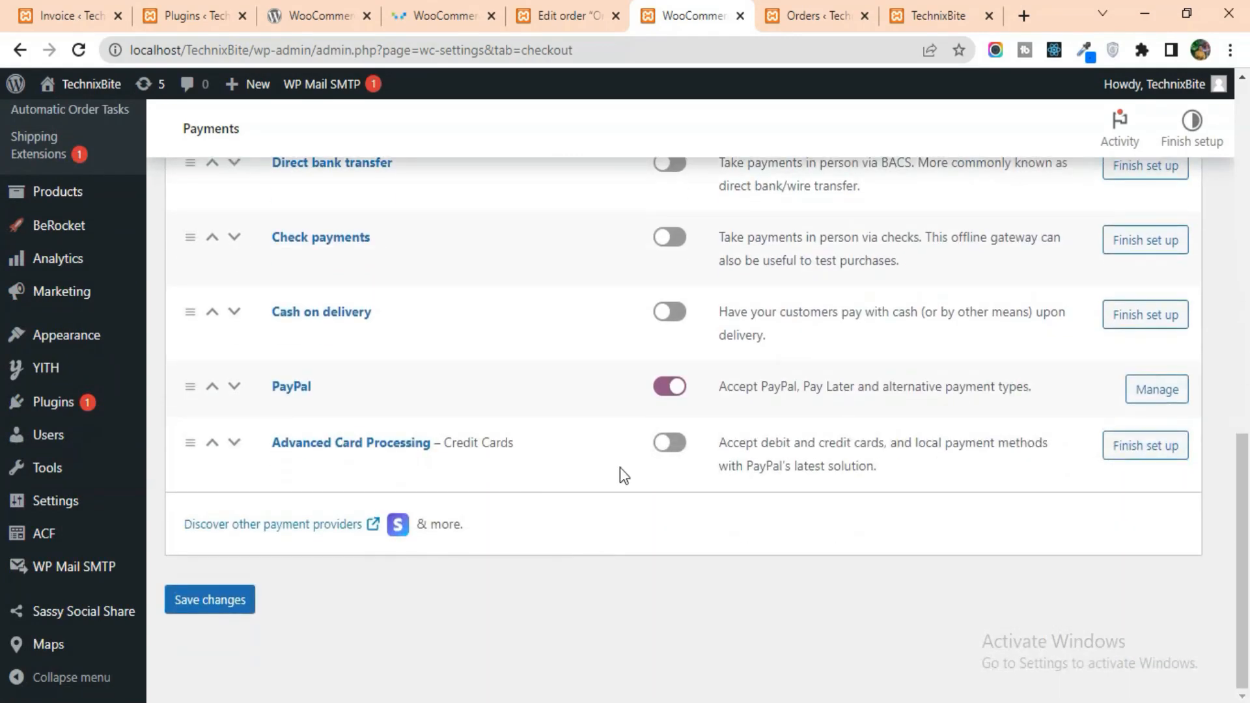
pyautogui.click(670, 390)
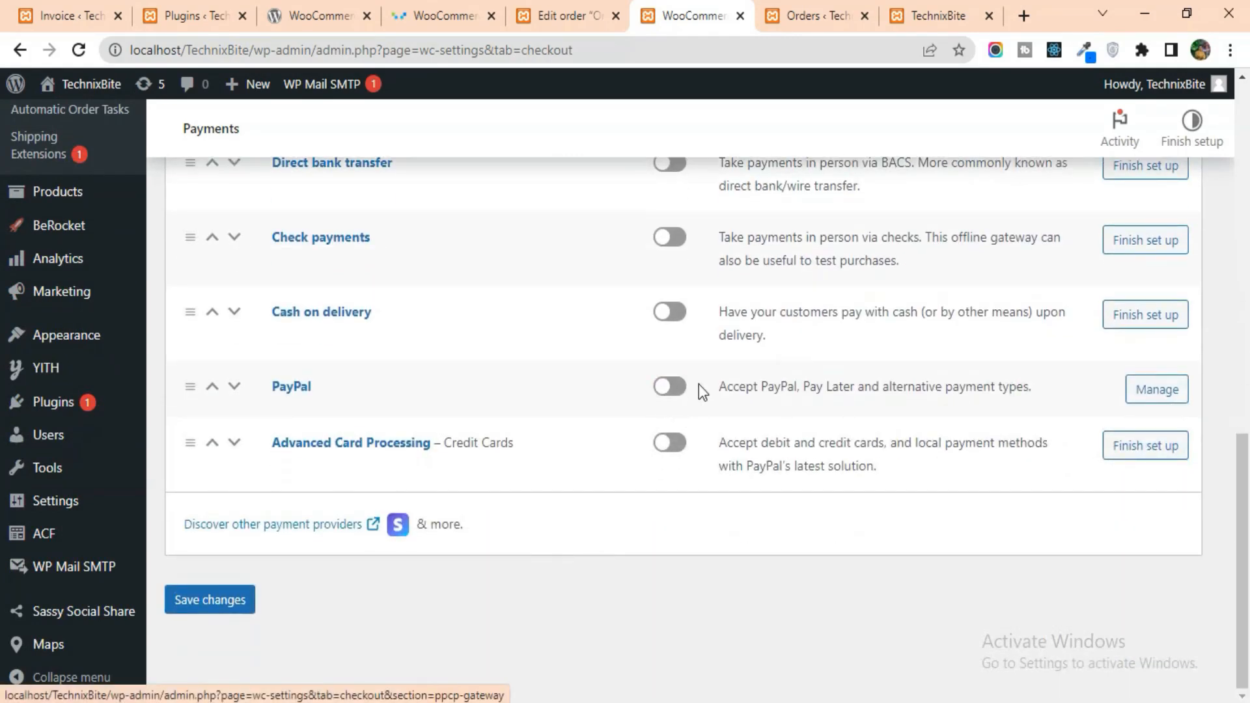
pyautogui.click(680, 318)
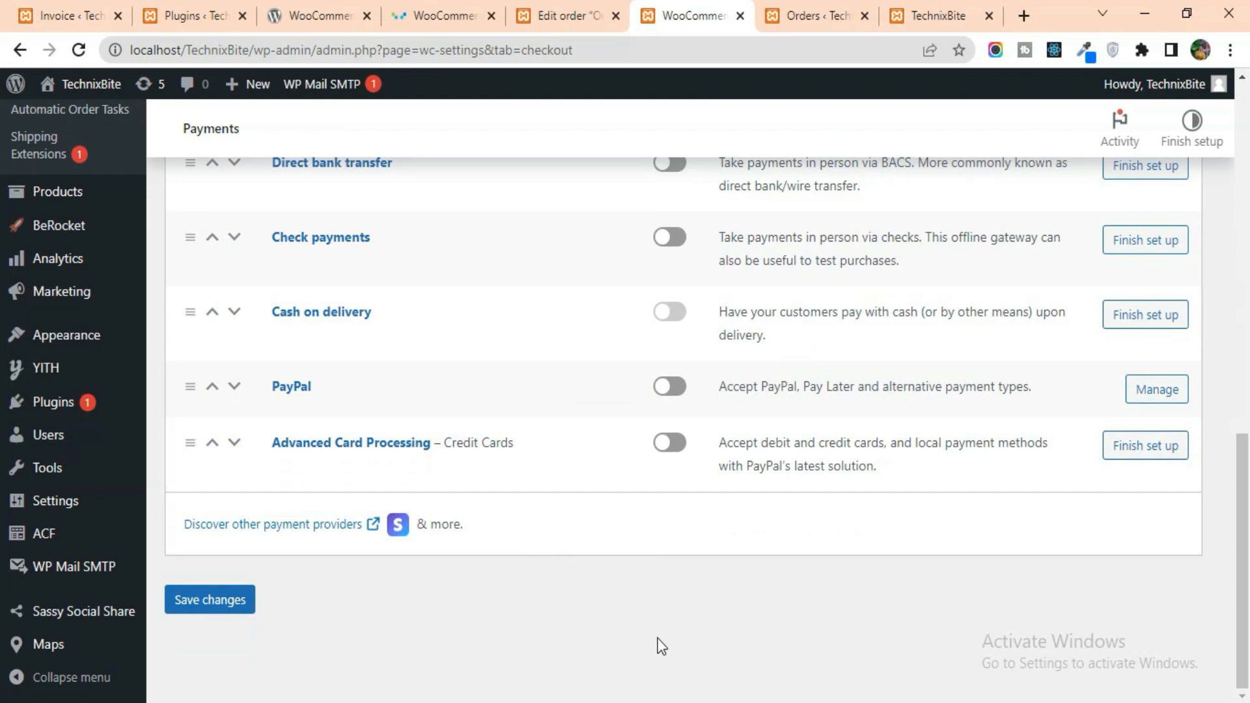
pyautogui.click(210, 600)
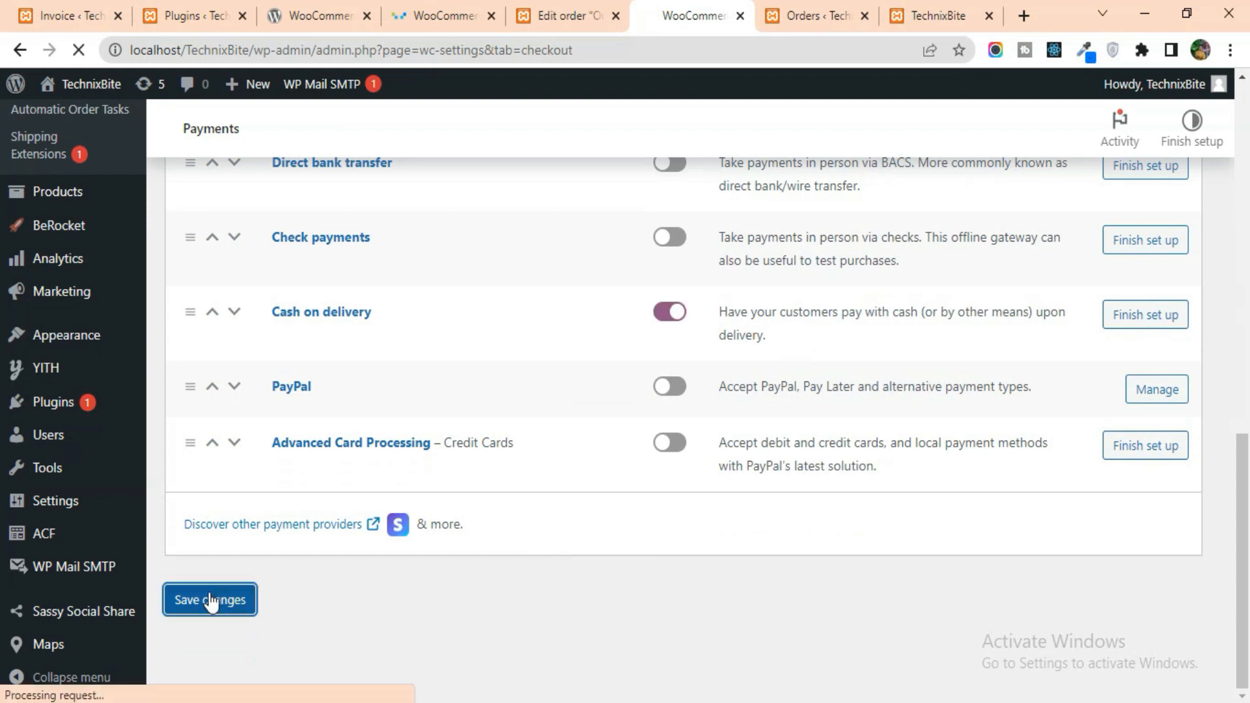
# Switch to the storefront shop page and open the Blue and Green Sequin Dress product
pyautogui.click(923, 17)
pyautogui.scroll(-5, 645, 410)
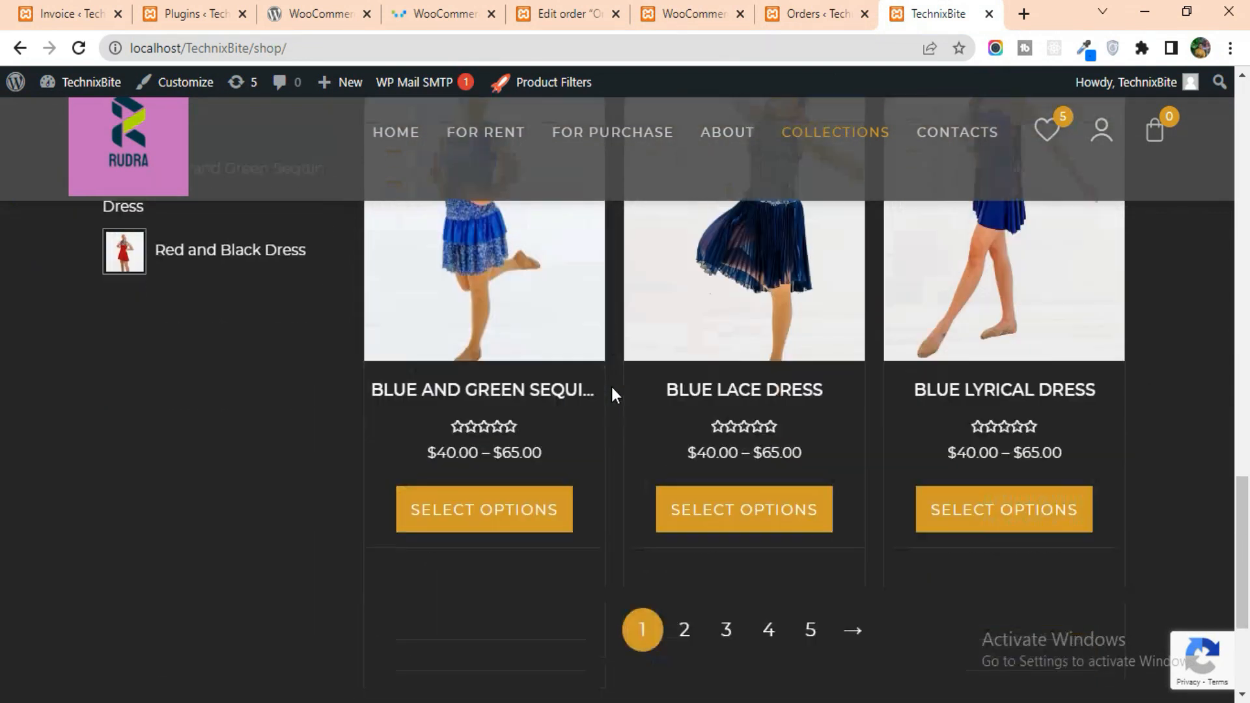
pyautogui.scroll(5, 644, 404)
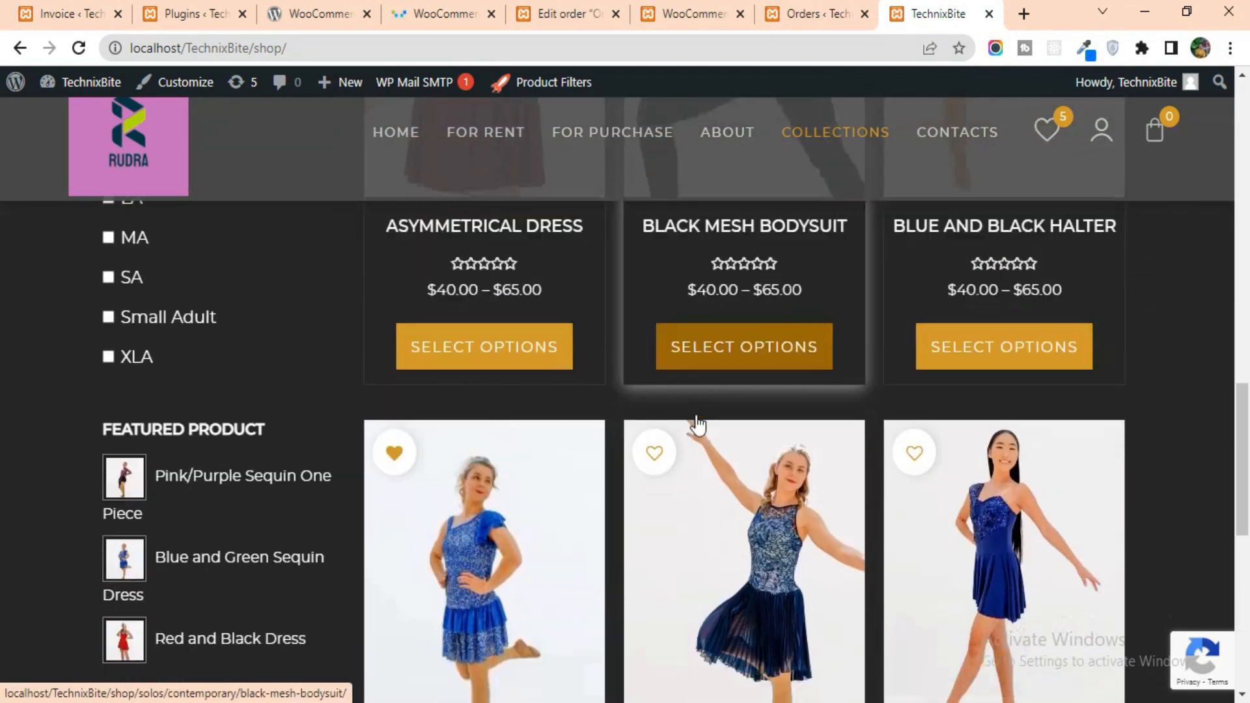
pyautogui.scroll(-1, 651, 455)
pyautogui.click(524, 480)
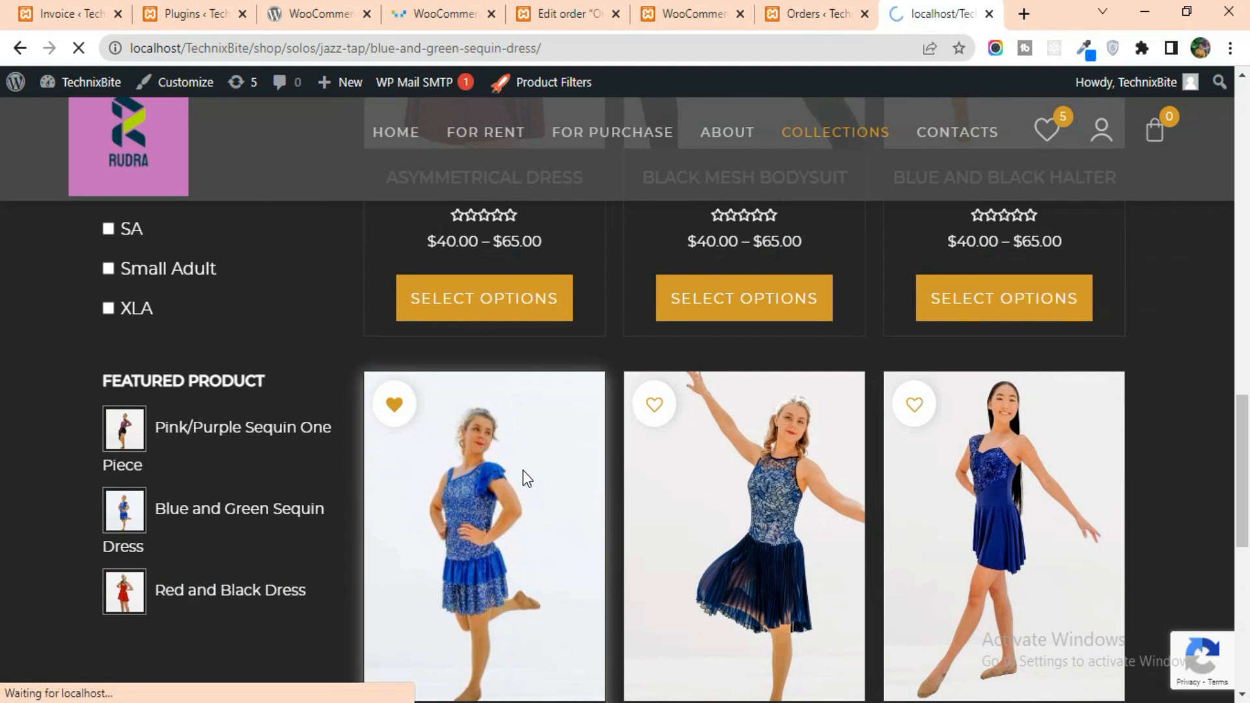
# Set the dress's rental period to For 3 Months Rent and add one to the cart
pyautogui.scroll(-4, 522, 470)
pyautogui.scroll(1, 522, 470)
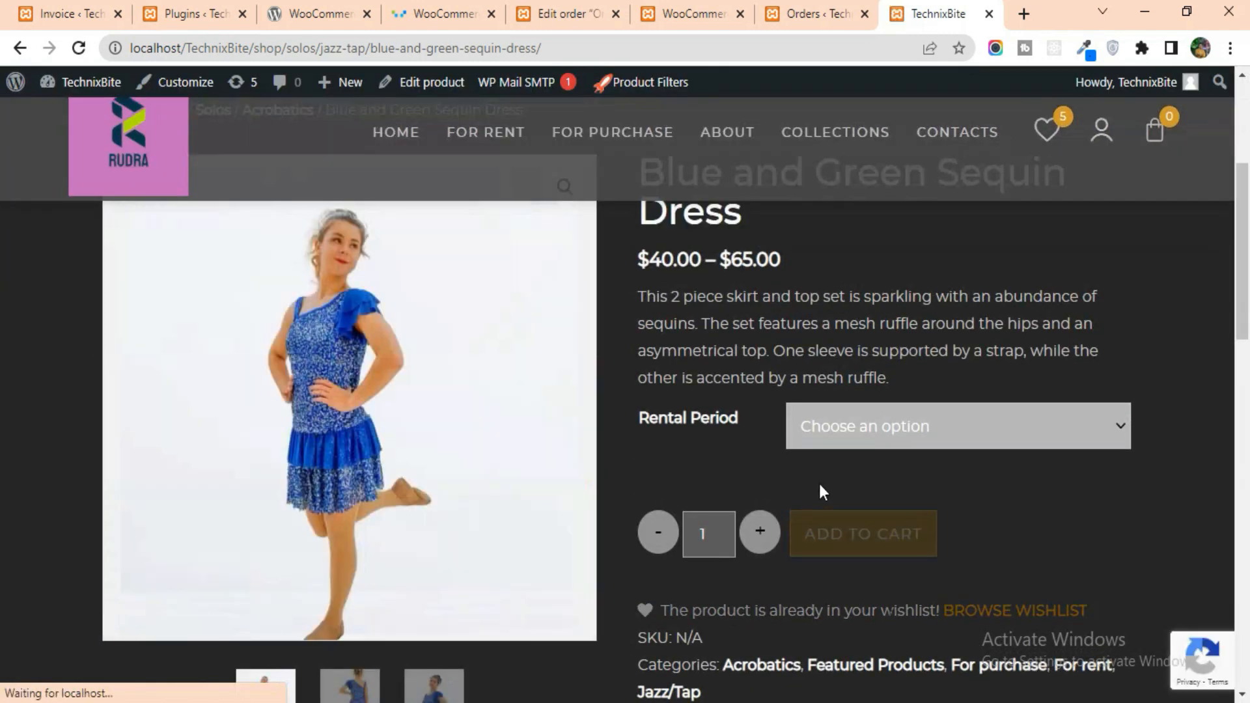
pyautogui.click(893, 428)
pyautogui.click(874, 475)
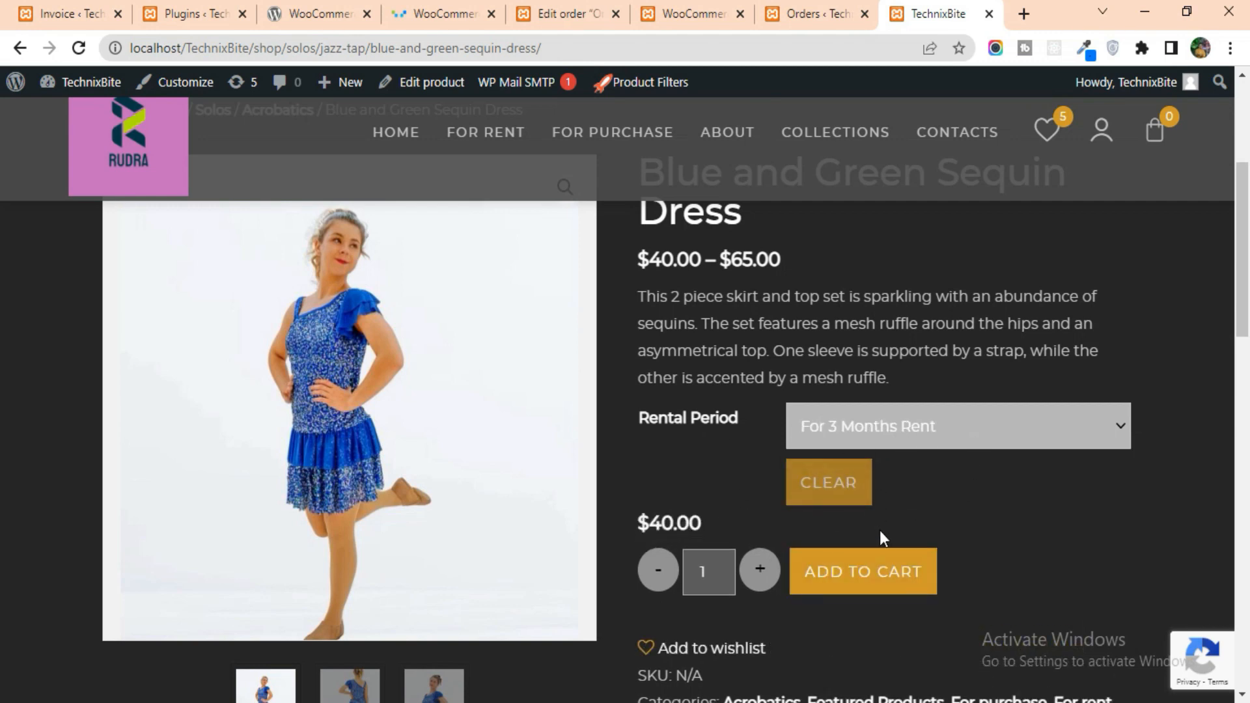
pyautogui.click(861, 571)
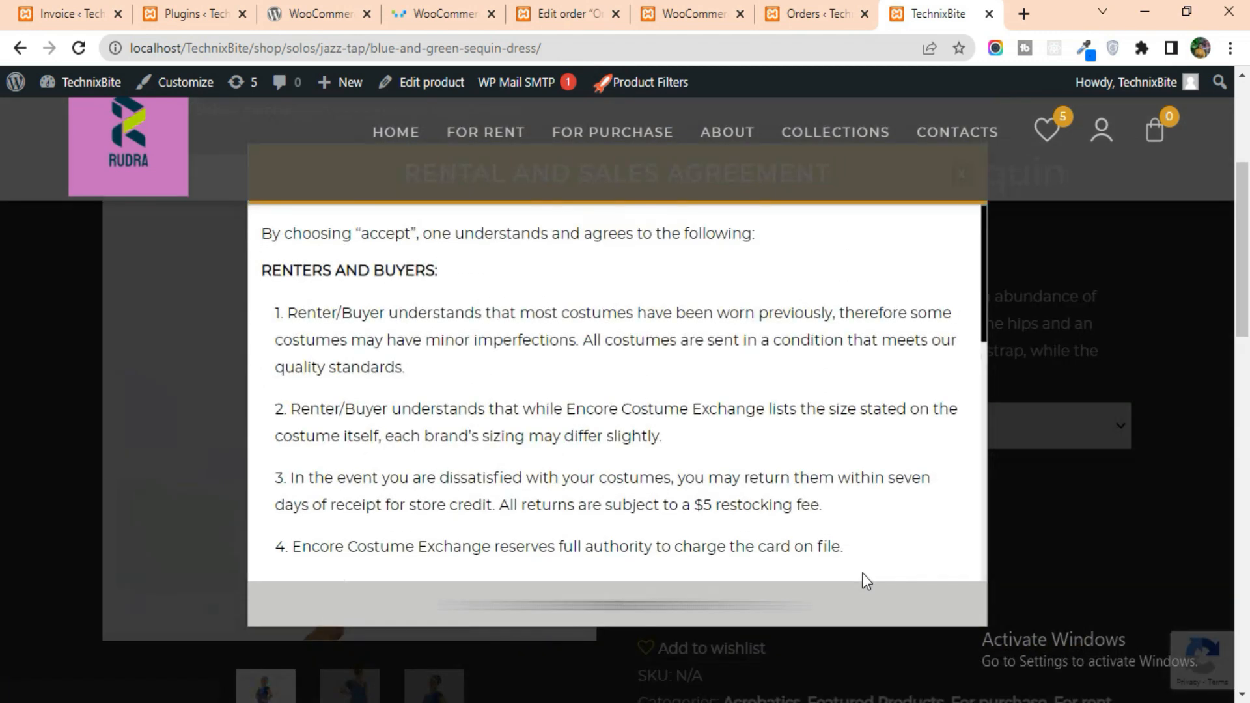
# Read through the rental and sales agreement, tick its acceptance checkbox, and accept it
pyautogui.scroll(-3, 769, 532)
pyautogui.scroll(-5, 768, 503)
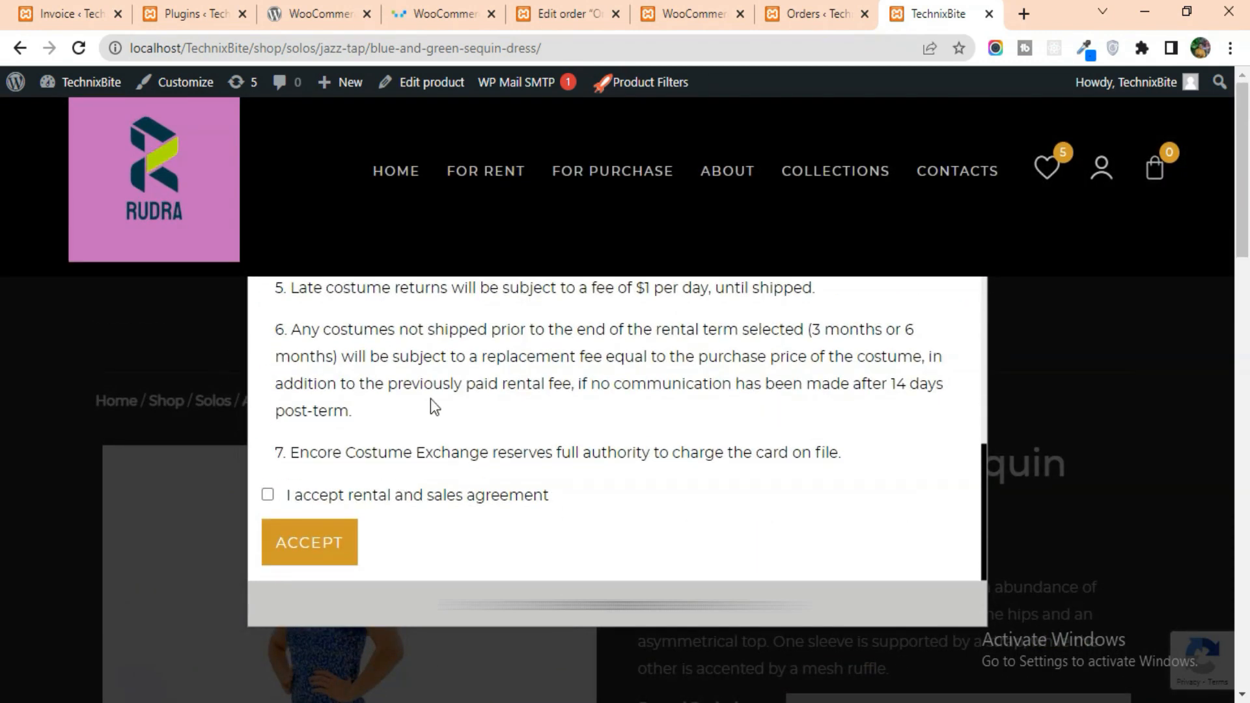
pyautogui.scroll(8, 475, 485)
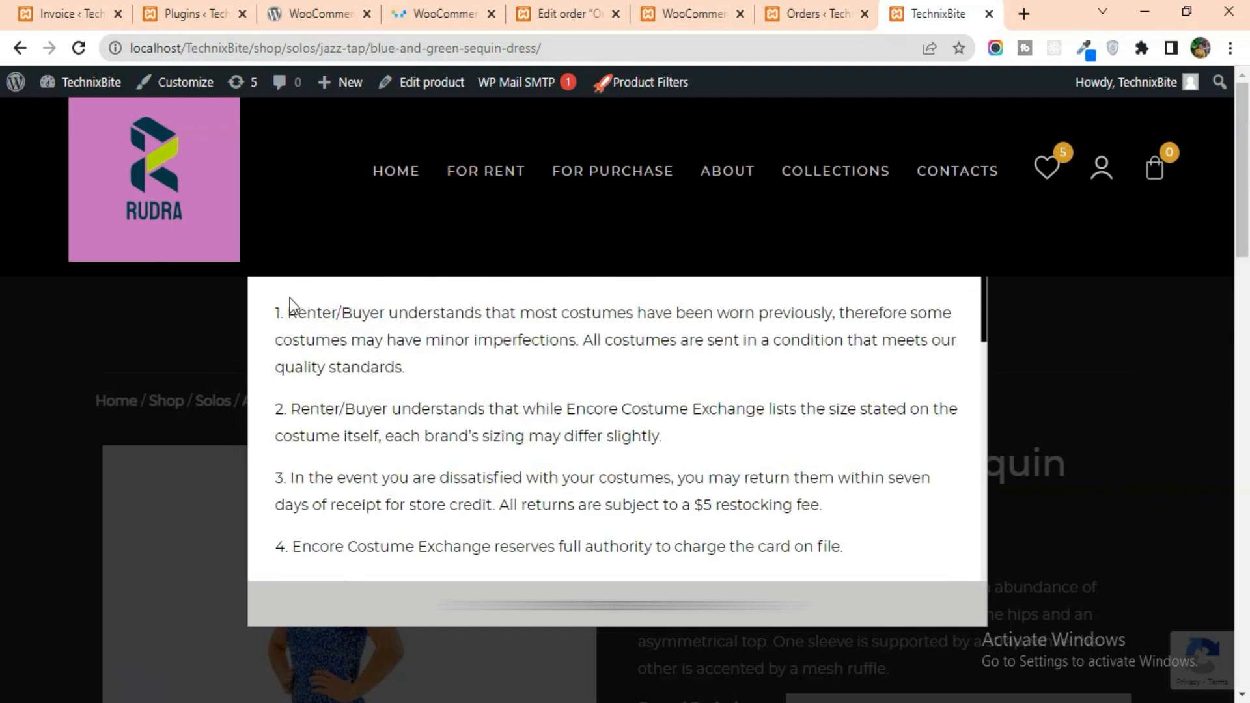
pyautogui.scroll(-8, 455, 502)
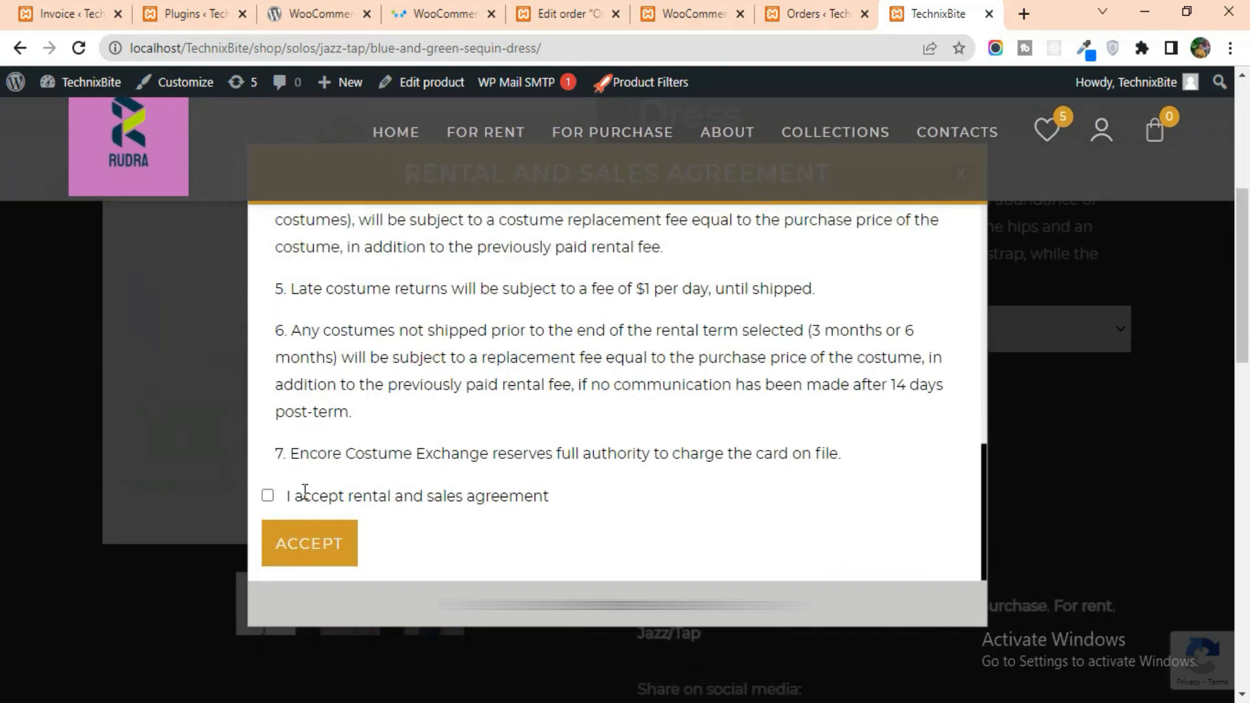
pyautogui.click(269, 496)
pyautogui.click(311, 555)
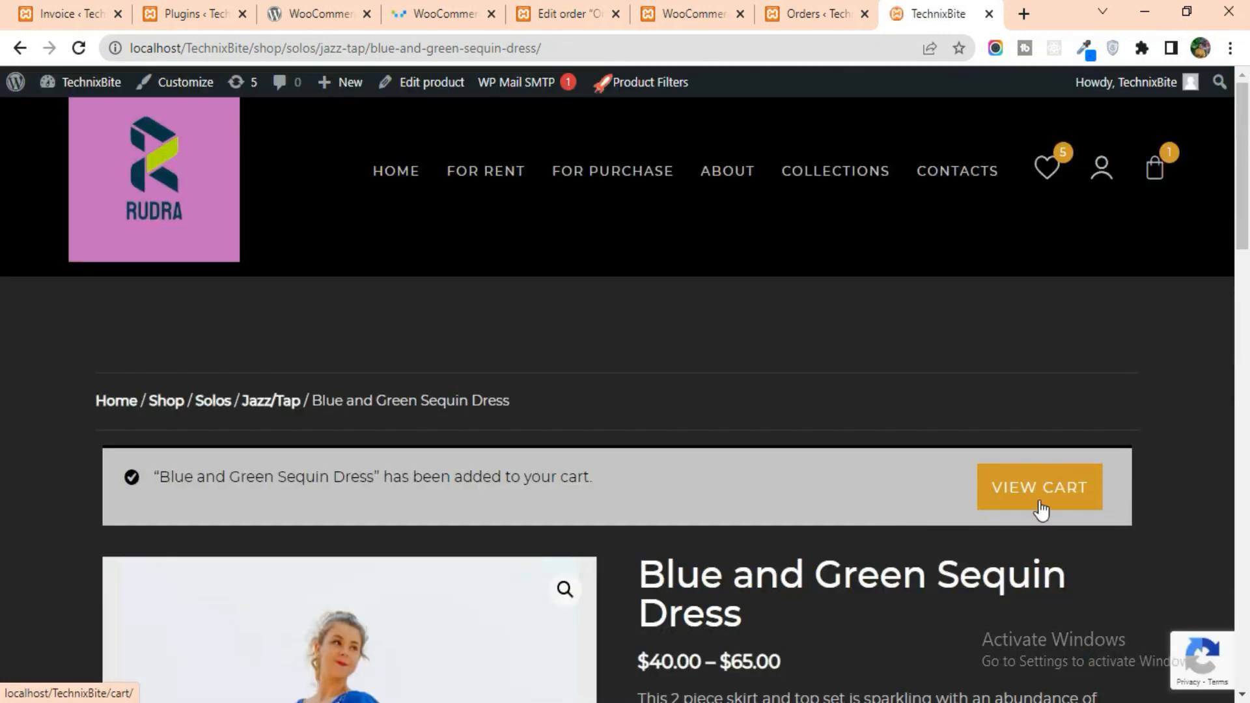
# View the cart, check its contents and totals, and proceed to checkout
pyautogui.click(1039, 503)
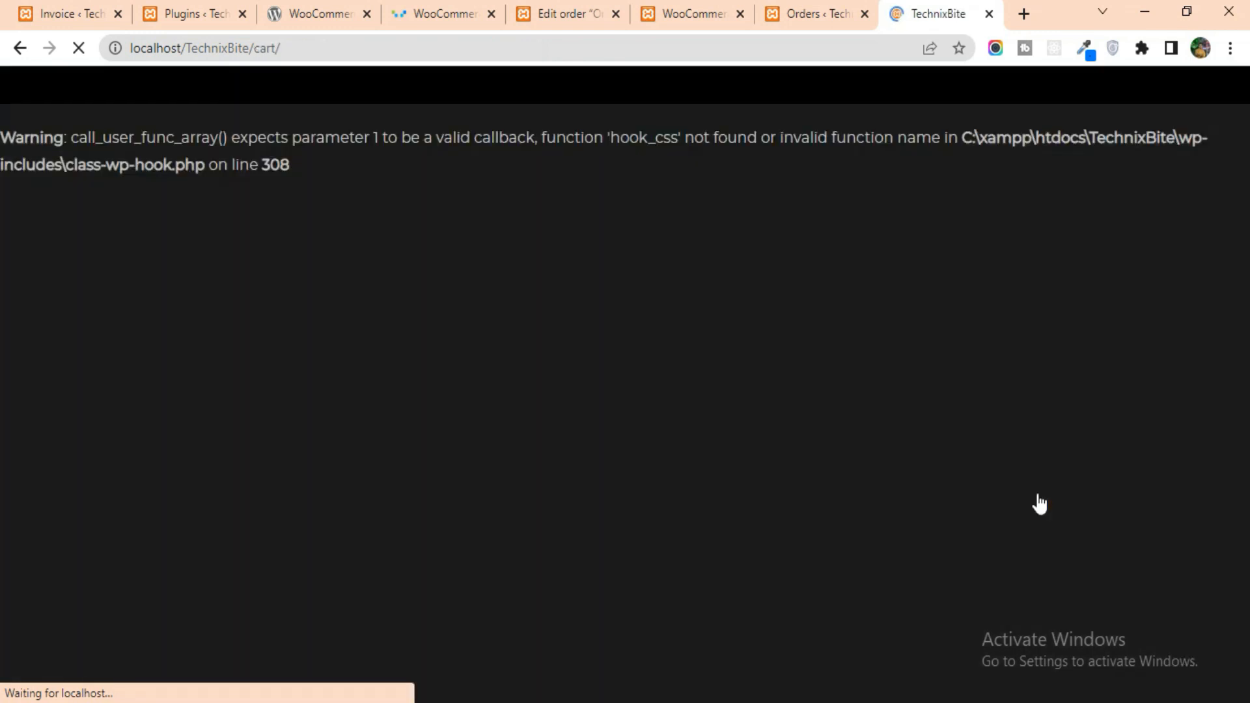
pyautogui.scroll(-4, 1037, 504)
pyautogui.scroll(2, 709, 519)
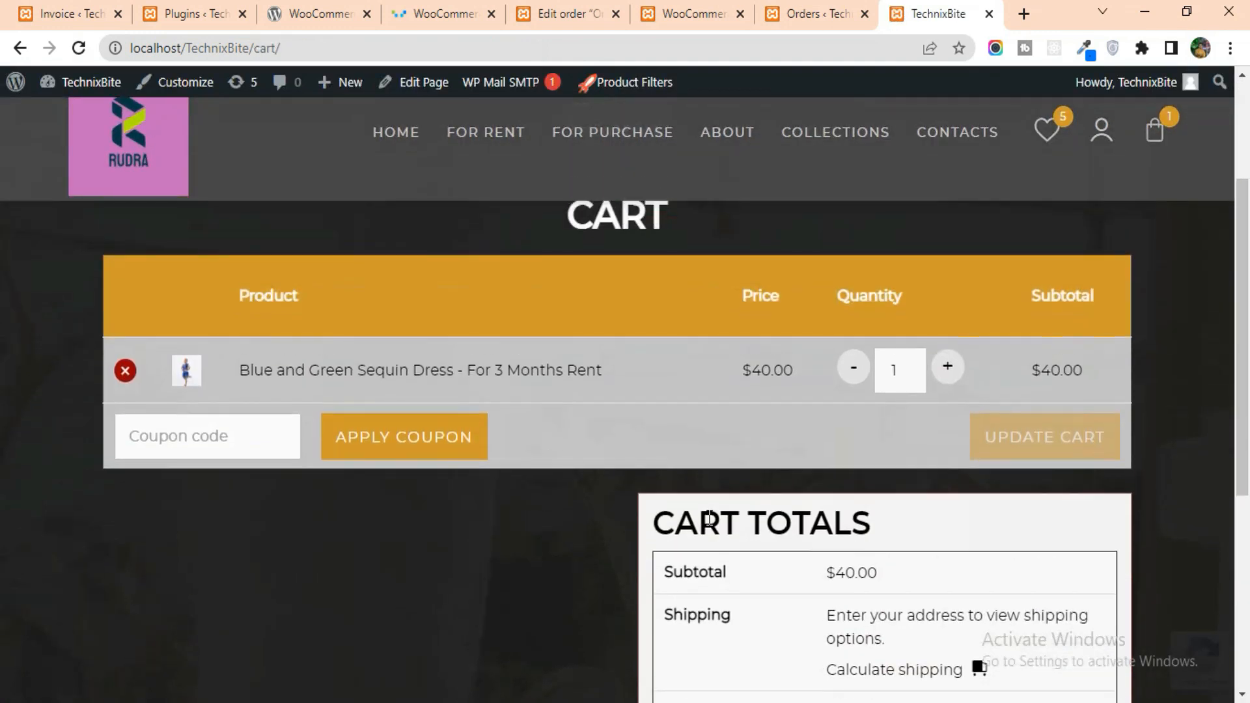
pyautogui.scroll(-3, 727, 485)
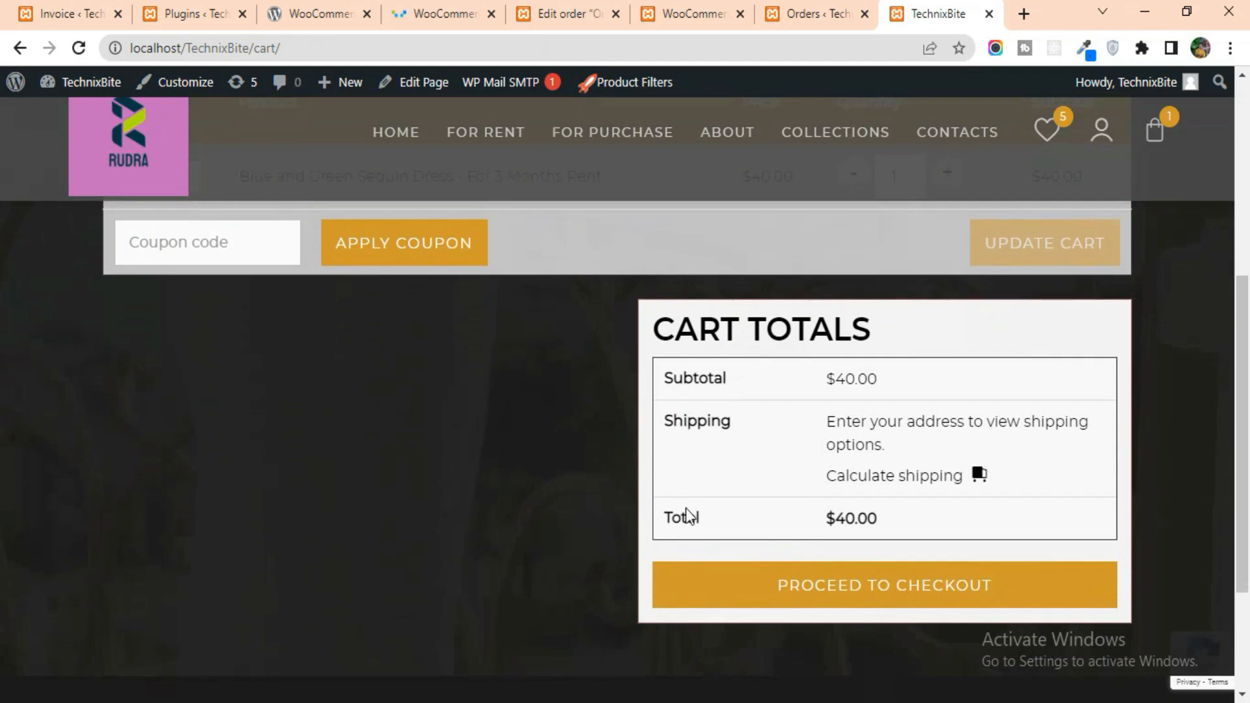
pyautogui.click(872, 588)
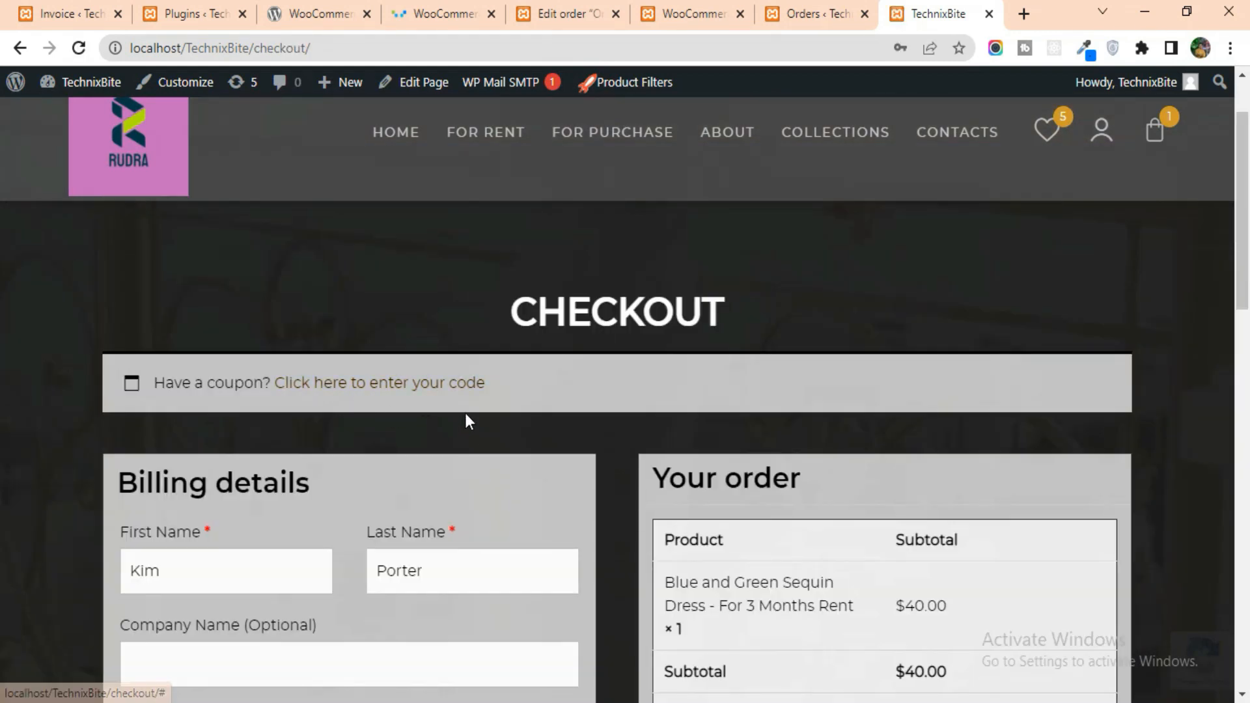
# Review the prefilled billing details, order summary and payment method on the checkout page
pyautogui.scroll(-2, 464, 418)
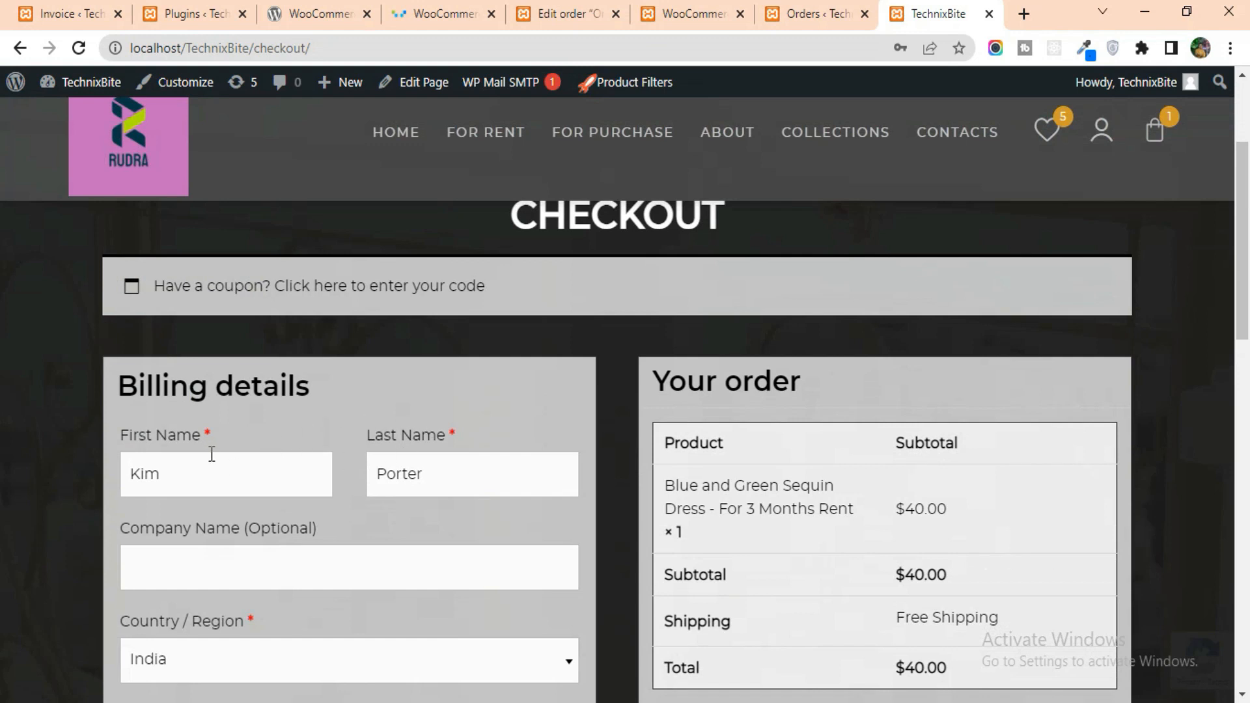
pyautogui.scroll(-4, 357, 496)
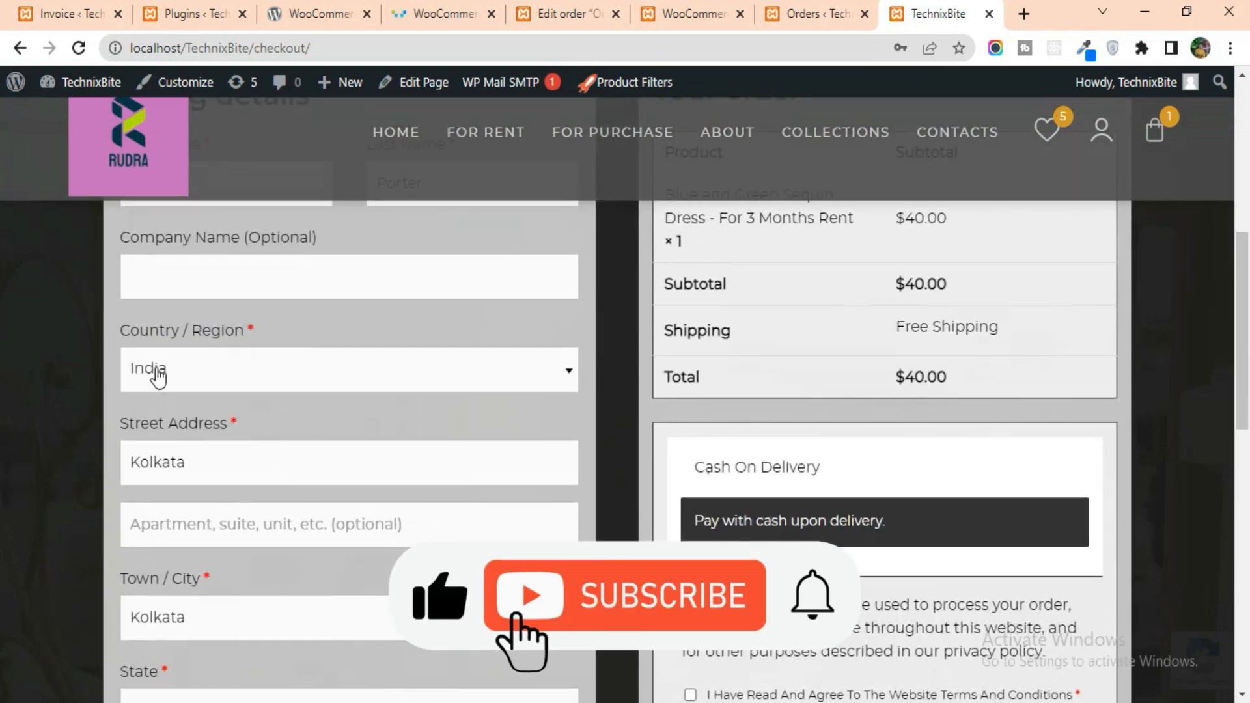
pyautogui.scroll(-3, 250, 390)
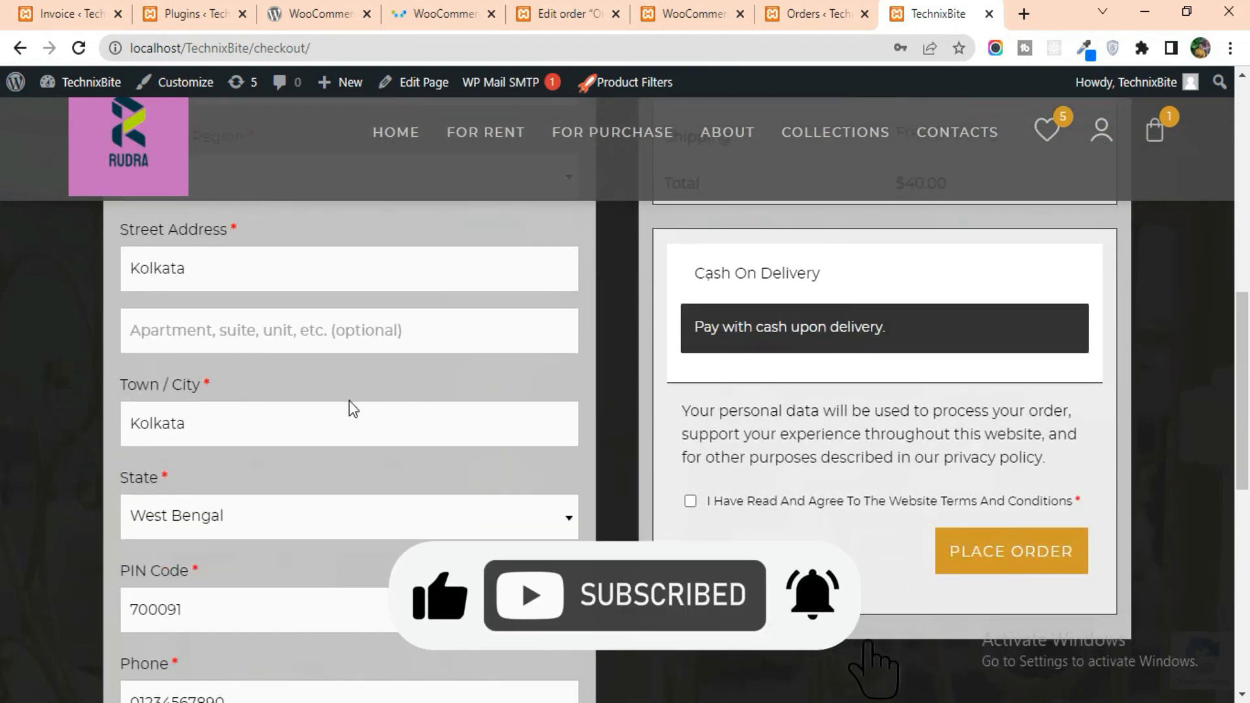
pyautogui.scroll(-4, 326, 397)
pyautogui.scroll(4, 358, 436)
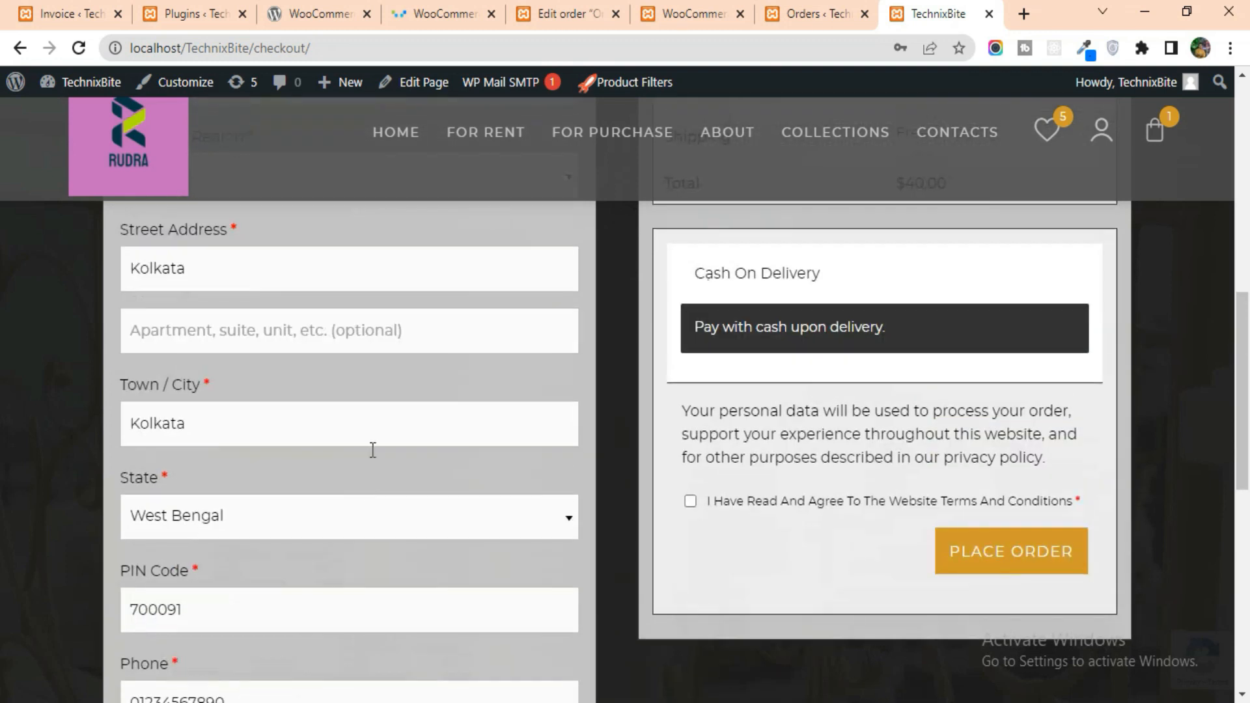
pyautogui.scroll(9, 372, 450)
pyautogui.scroll(-5, 768, 423)
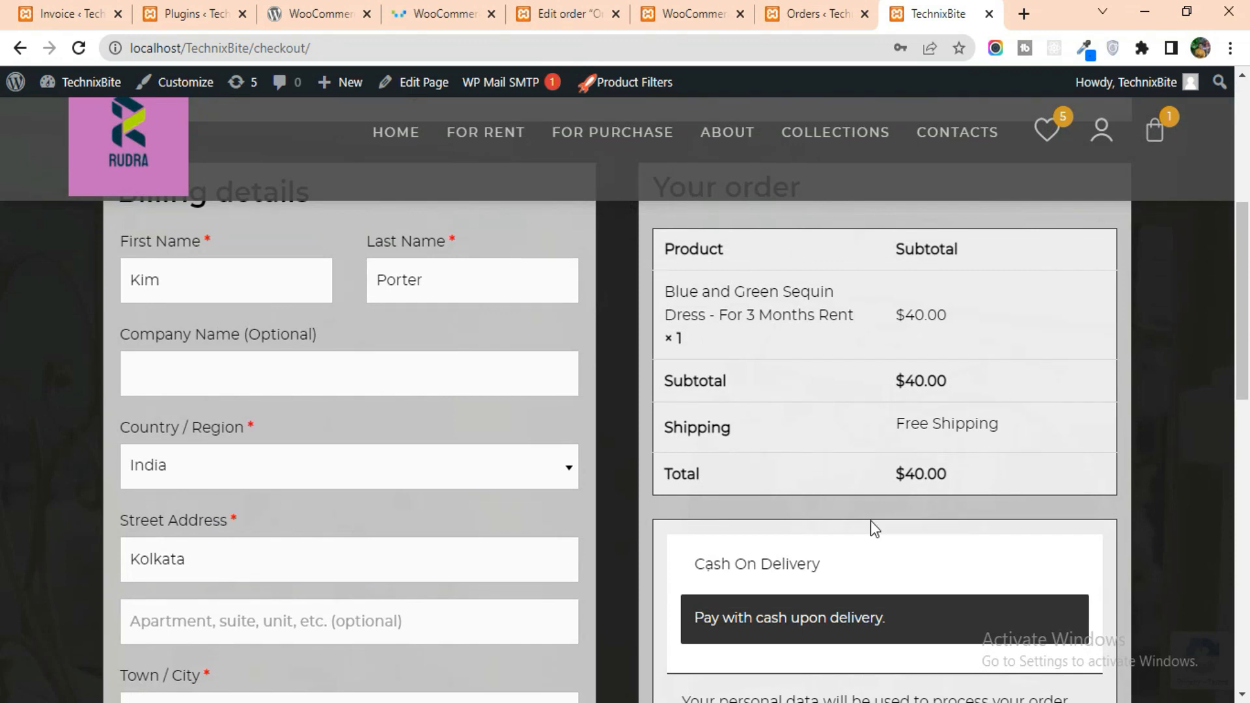
# Agree to the website terms and conditions, place the cash-on-delivery order, and look over the order details
pyautogui.scroll(-3, 870, 521)
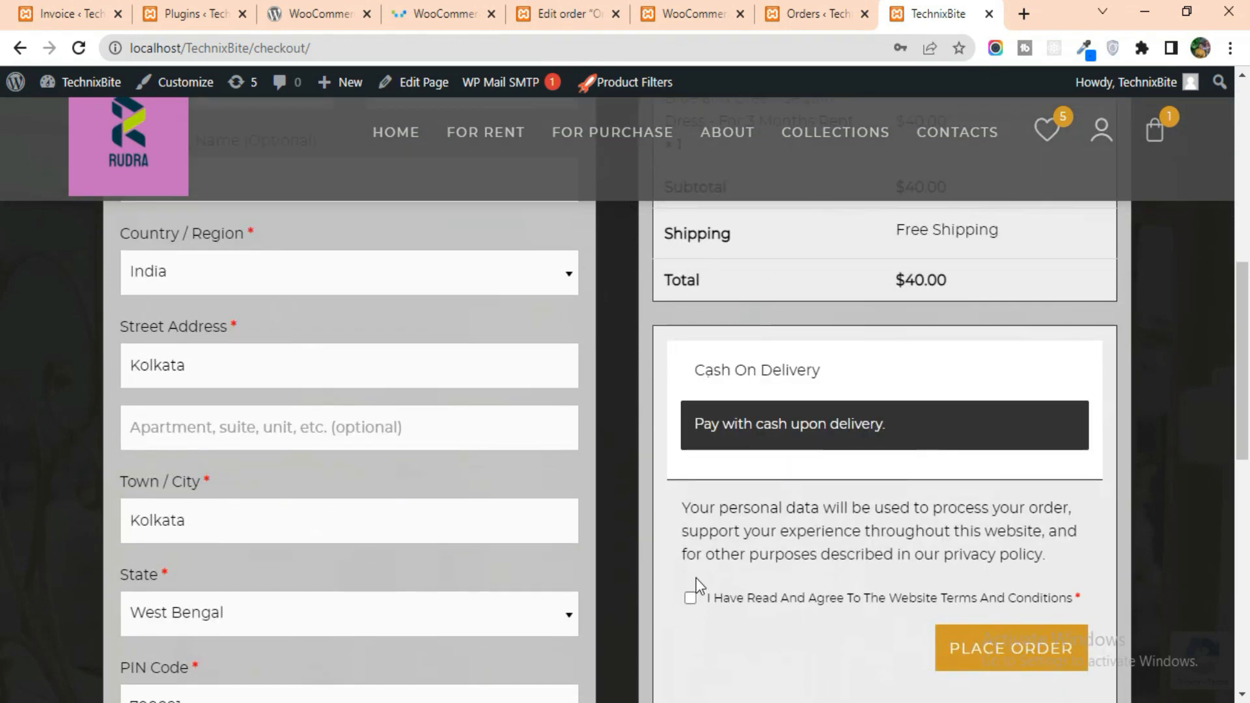
pyautogui.click(689, 597)
pyautogui.scroll(-2, 846, 540)
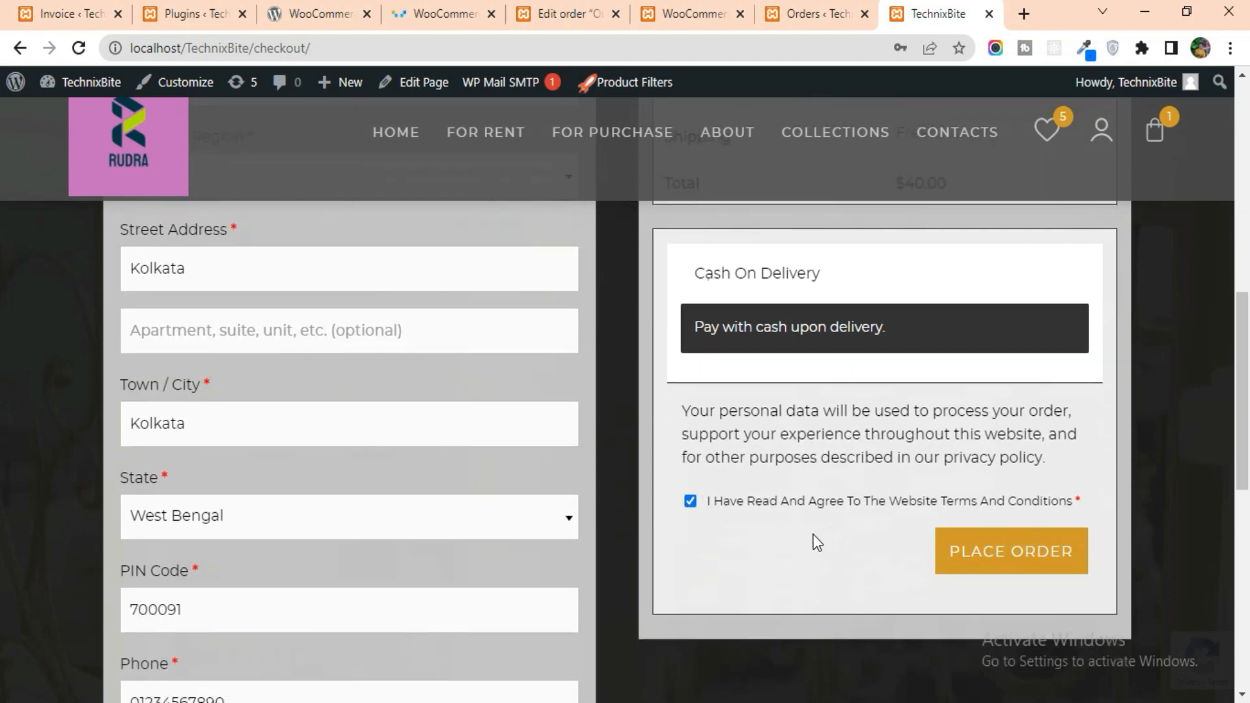
pyautogui.click(1006, 553)
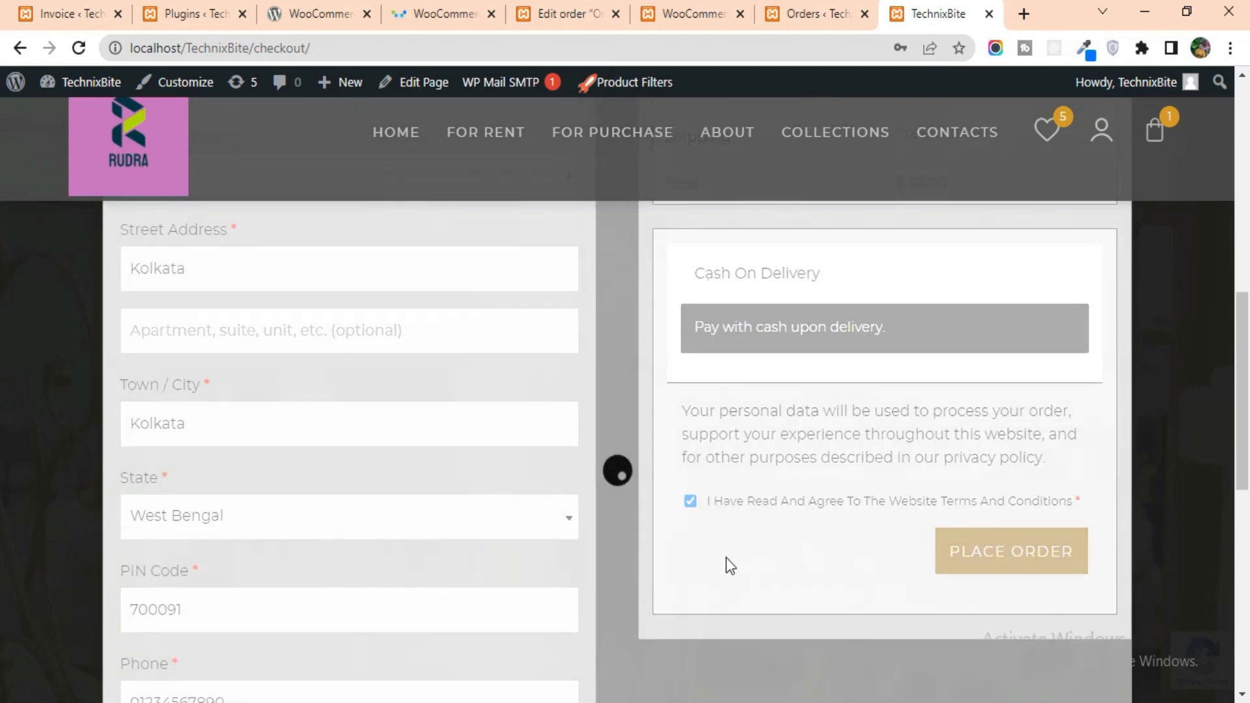
pyautogui.scroll(-5, 739, 400)
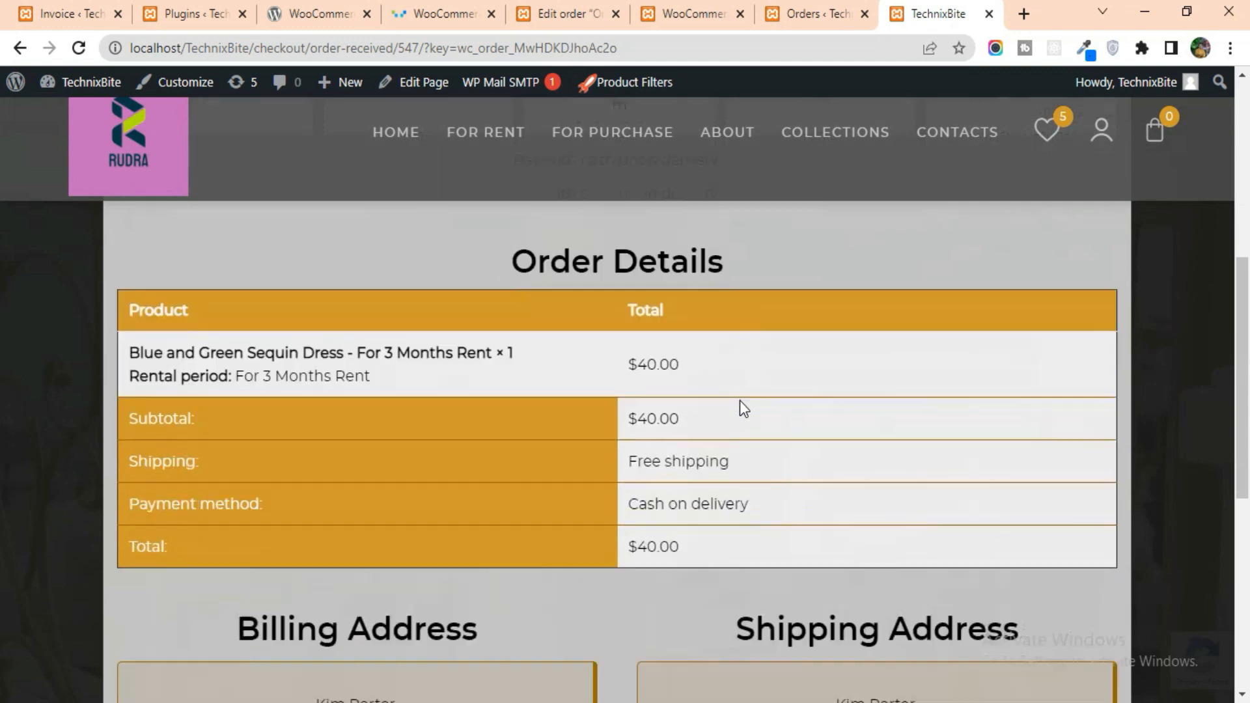
pyautogui.scroll(3, 739, 400)
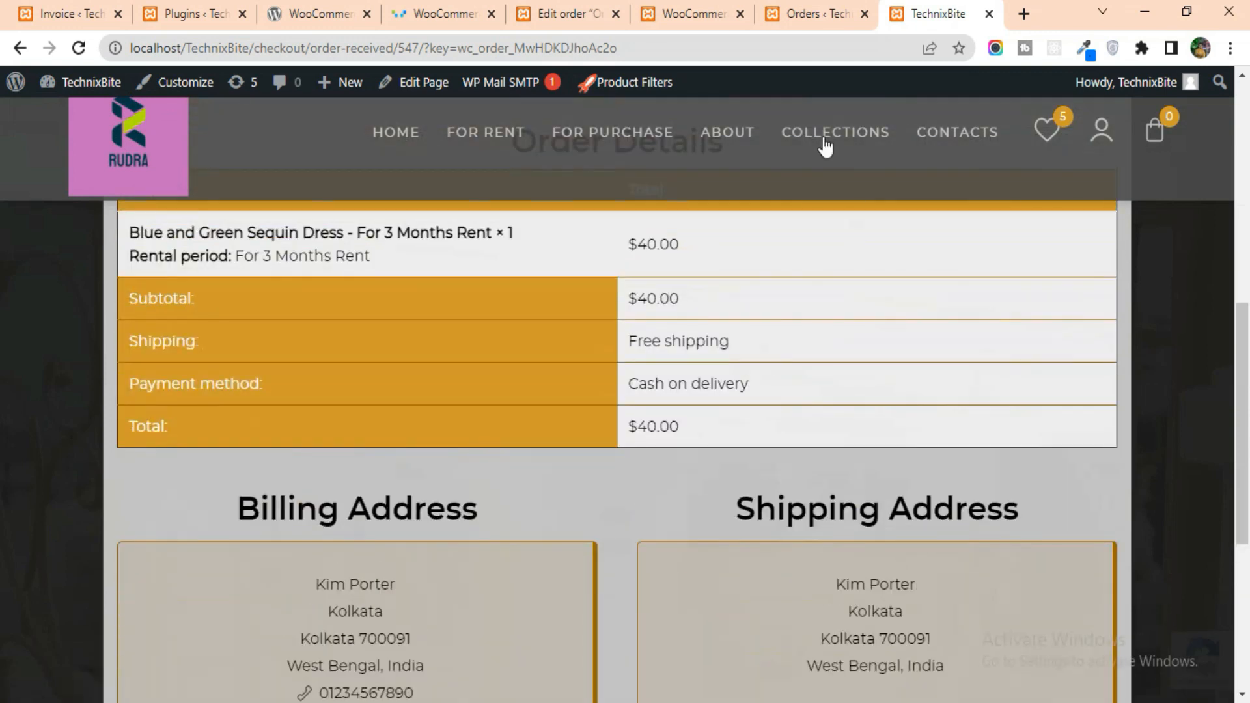
# Reload the WooCommerce Orders list in its admin tab and open the newest order to examine its items and totals
pyautogui.click(817, 14)
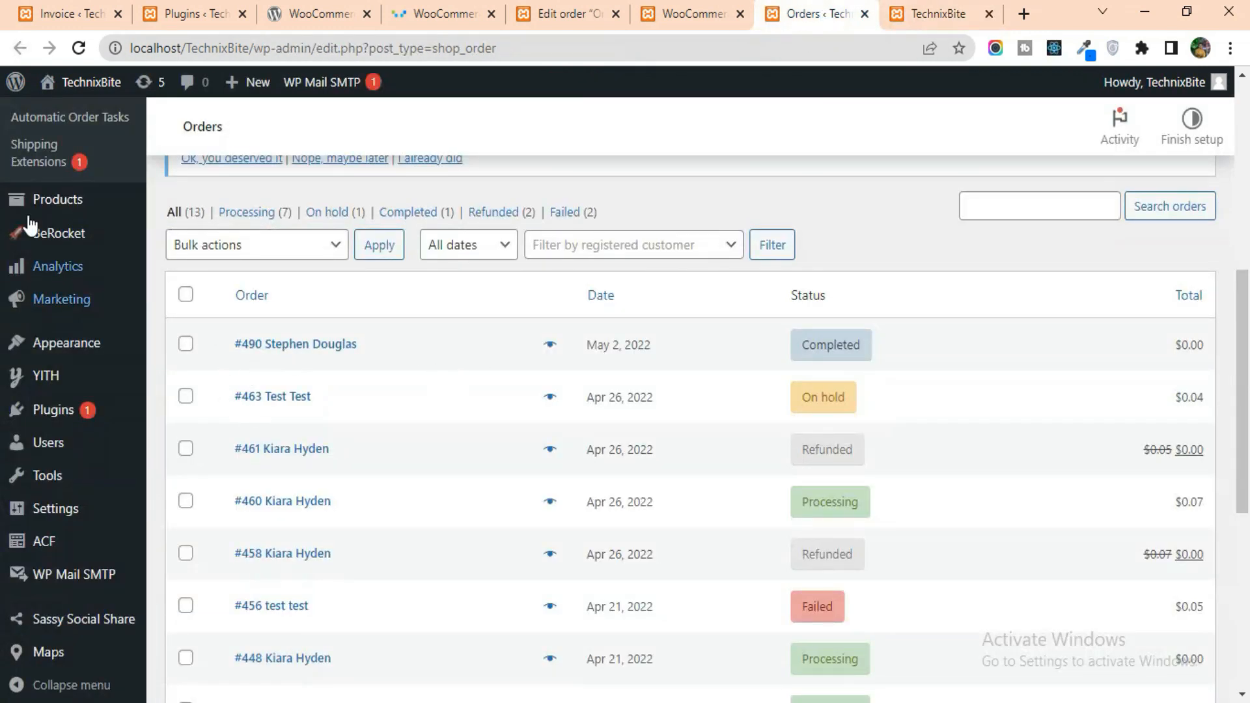
pyautogui.click(79, 48)
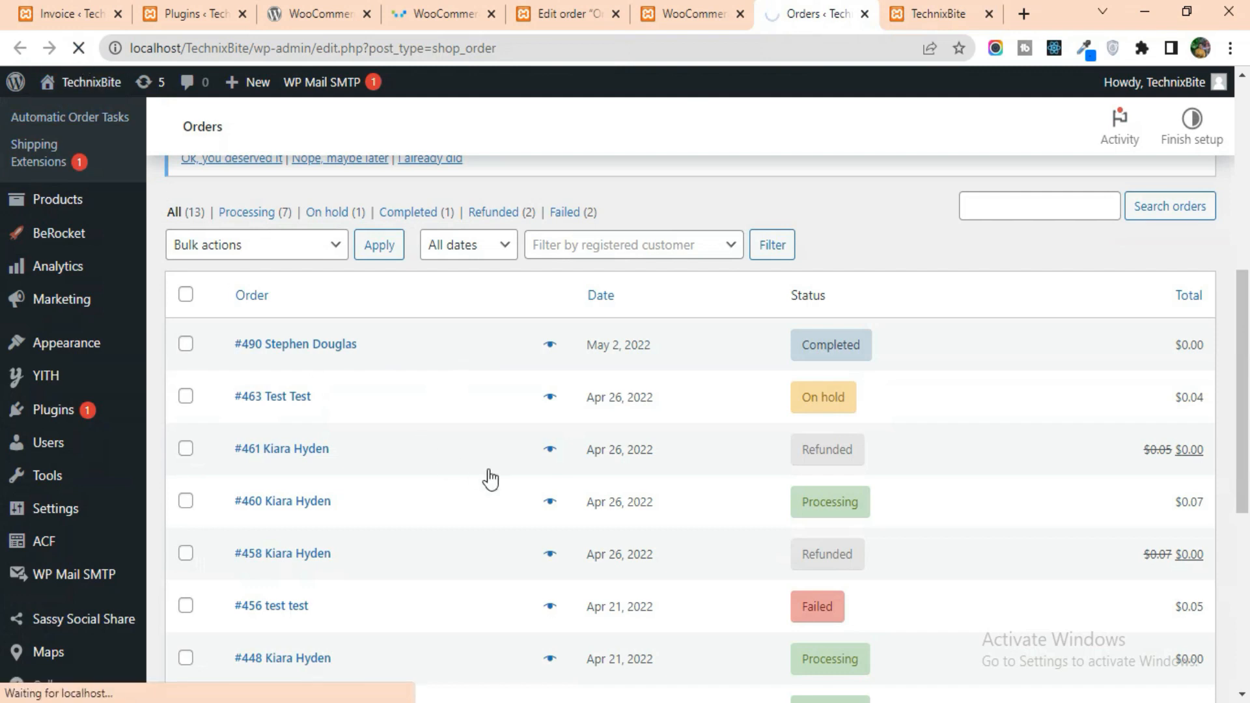
pyautogui.scroll(-6, 488, 480)
pyautogui.scroll(7, 490, 481)
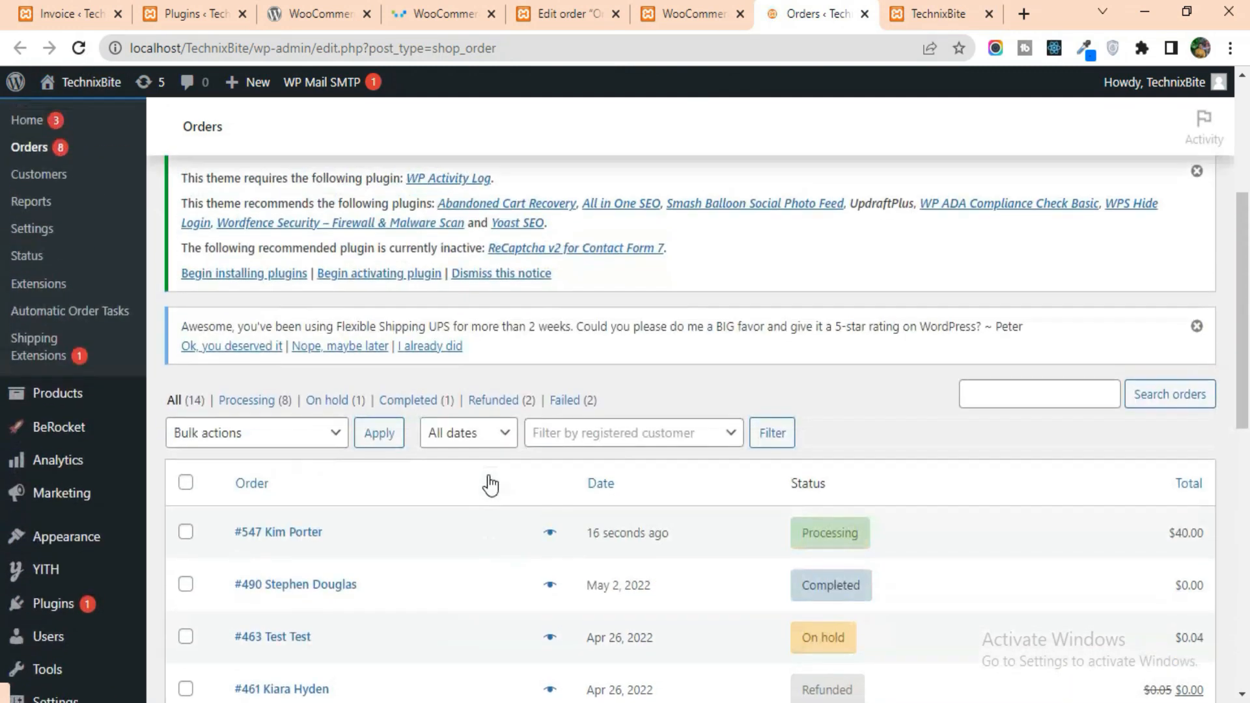
pyautogui.scroll(-1, 489, 489)
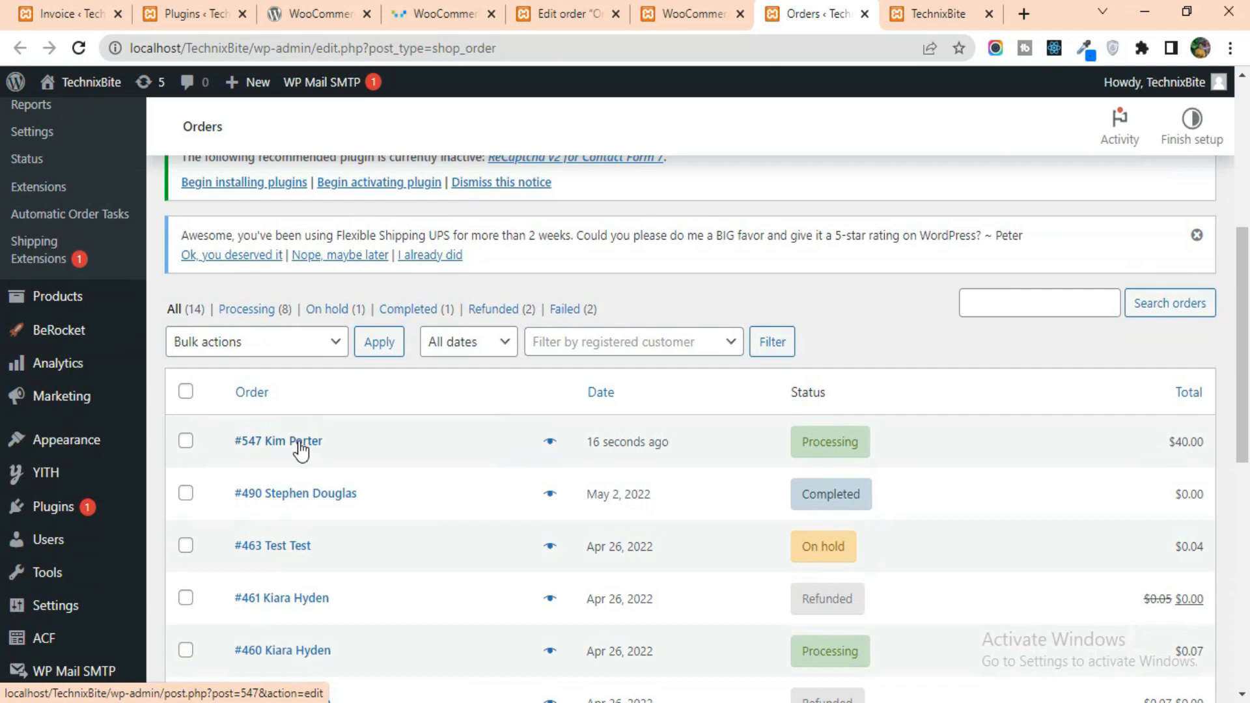
pyautogui.click(299, 448)
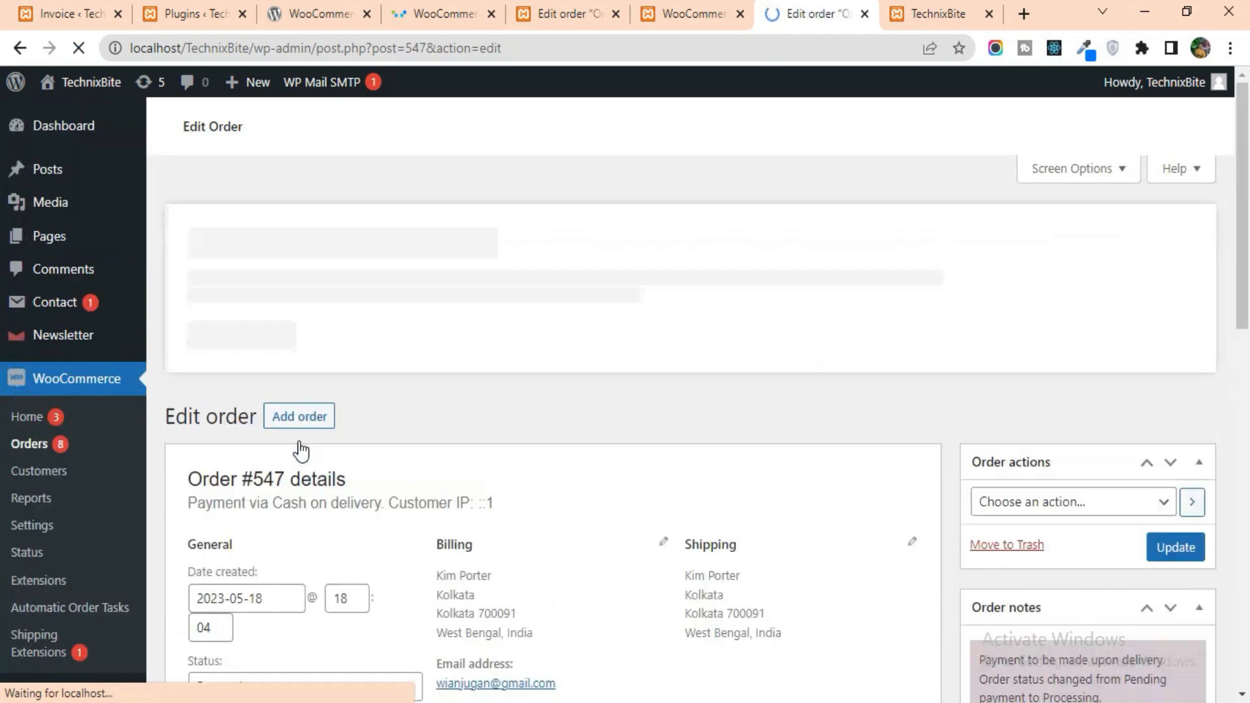
pyautogui.scroll(-10, 364, 455)
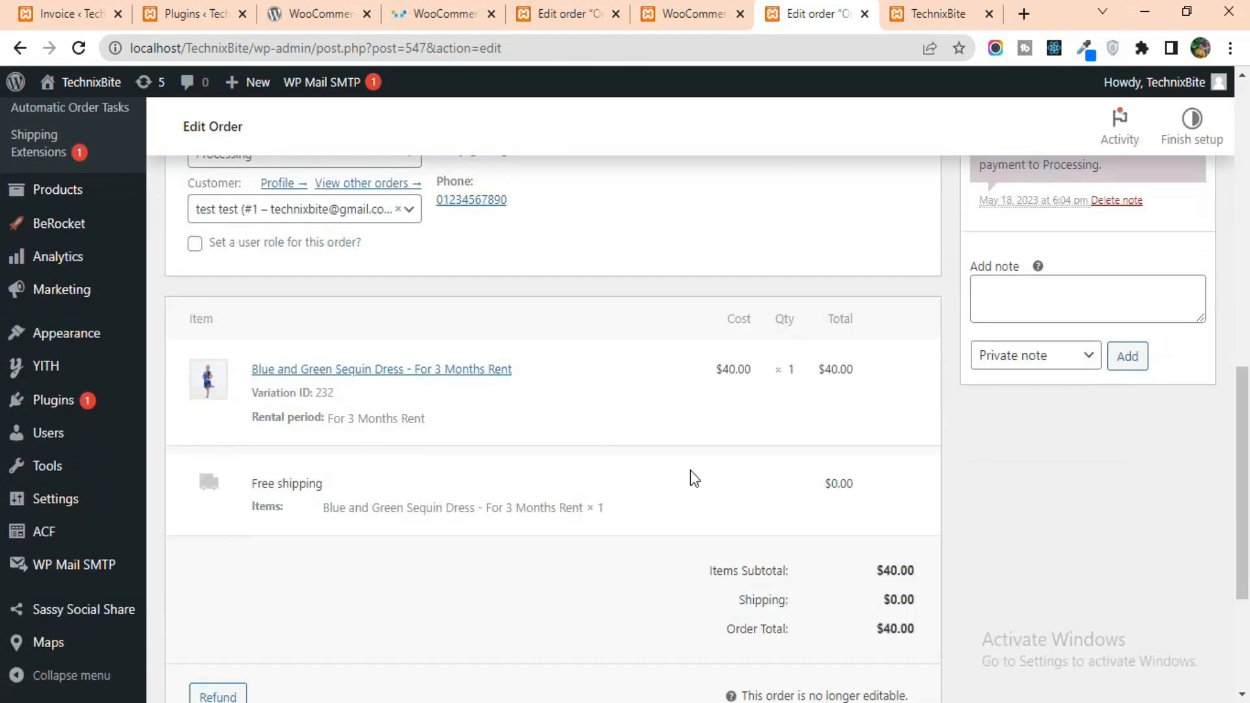
# Examine the new order's details page, including the billing and shipping data, order actions, items, totals and downloadable product permissions
pyautogui.scroll(5, 690, 470)
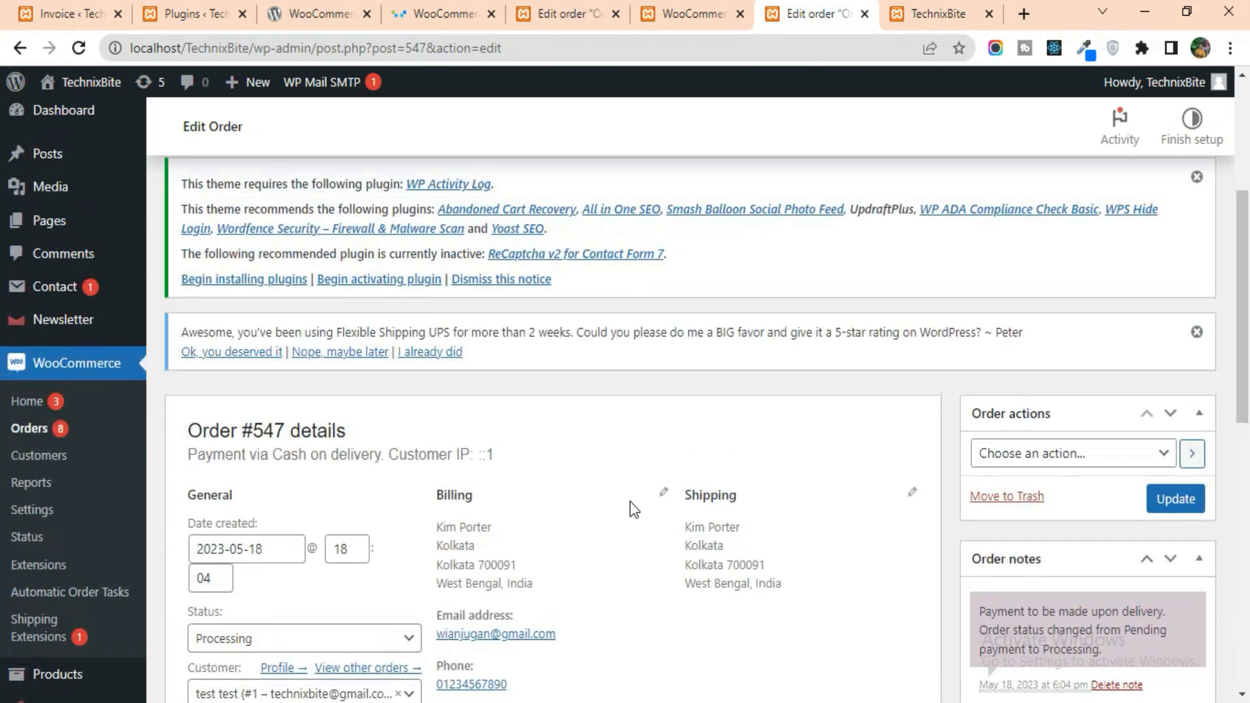
pyautogui.scroll(-6, 631, 511)
pyautogui.scroll(-3, 631, 511)
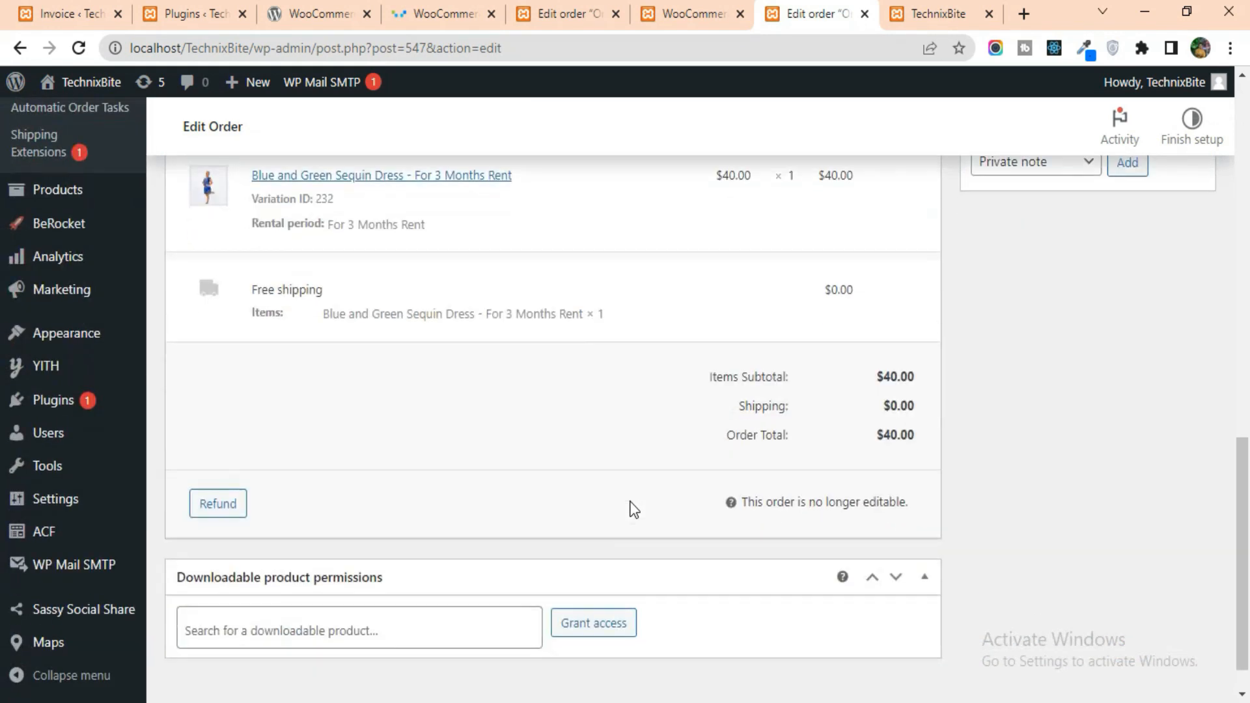
pyautogui.scroll(4, 800, 558)
pyautogui.scroll(5, 800, 558)
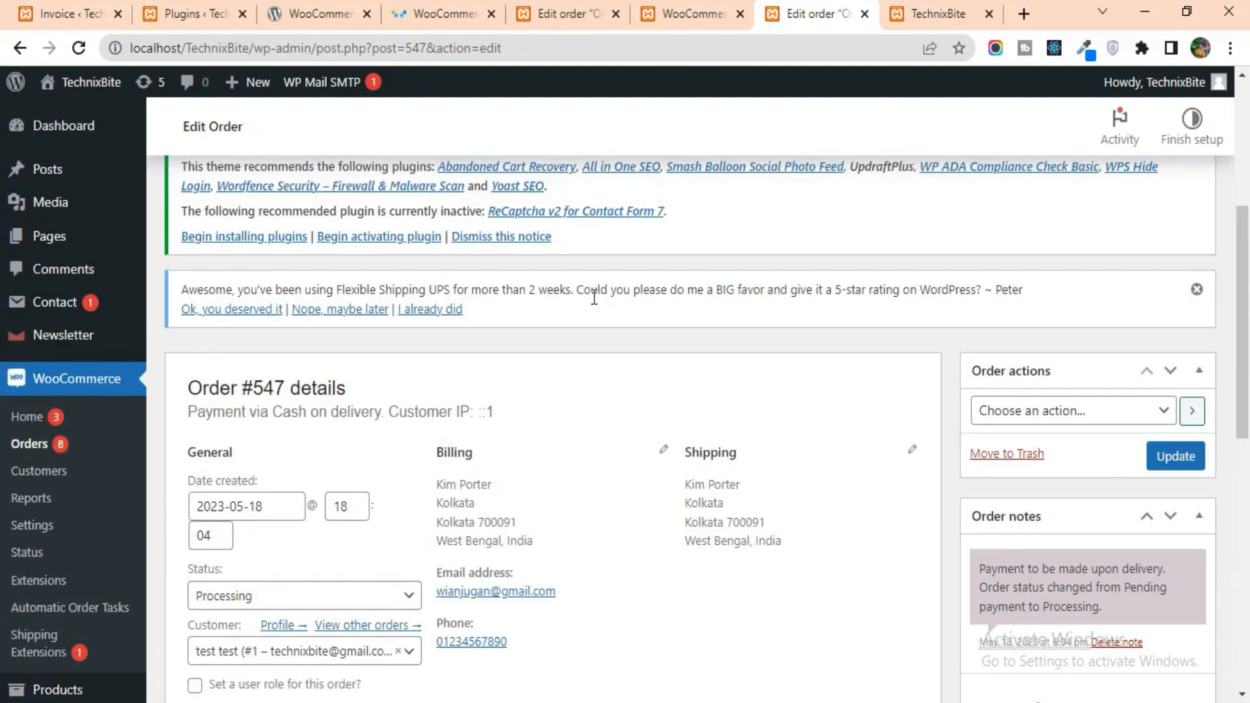
# Copy the full plugin title "WooCommerce PDF Invoices, Packing Slips, Delivery Notes and Shipping Labels" from its WordPress.org page
pyautogui.click(313, 13)
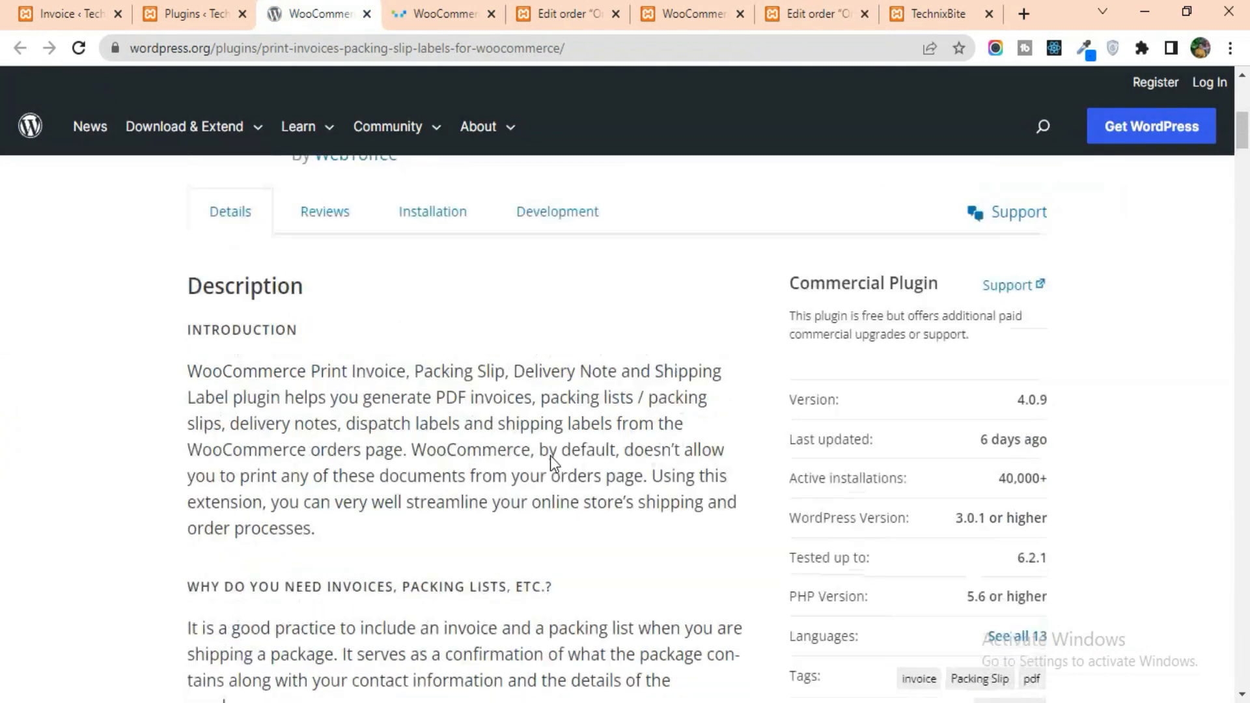
pyautogui.scroll(6, 549, 456)
pyautogui.moveTo(650, 520); pyautogui.dragTo(302, 485)
pyautogui.hotkey('ctrl', 'c')
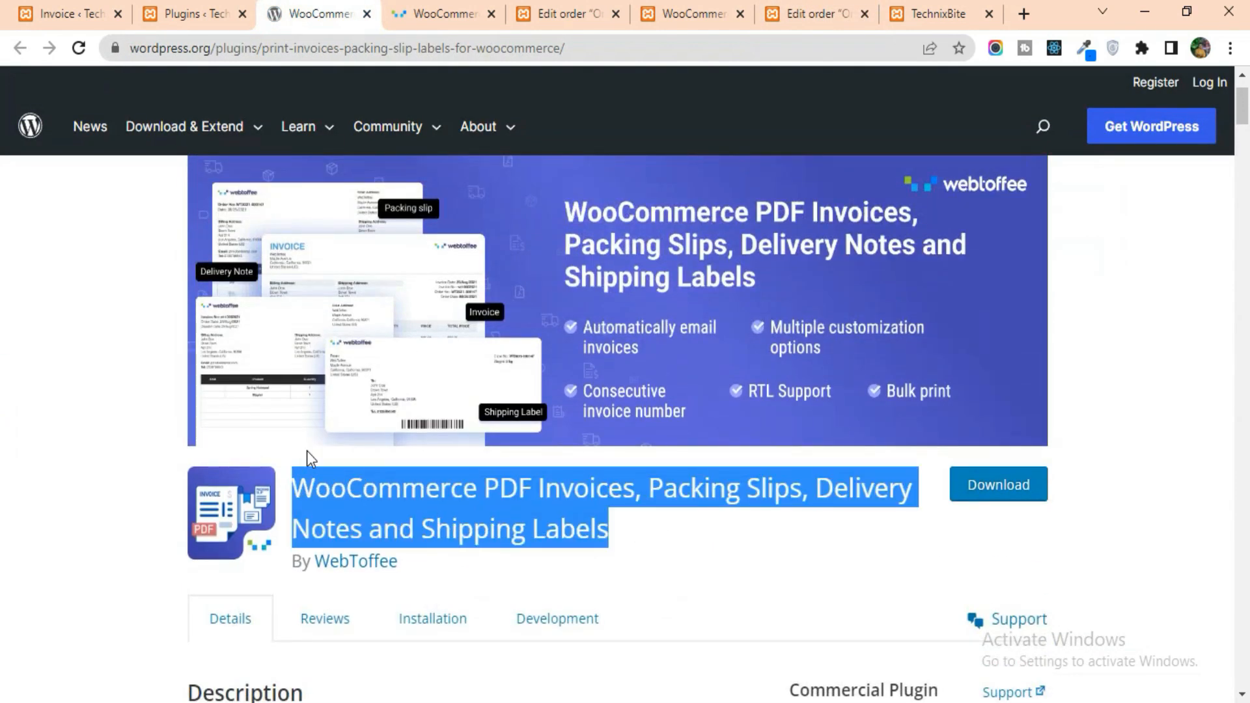
# Search for the copied plugin title on the Add Plugins page in a new tab and activate the WebToffee plugin
pyautogui.click(190, 9)
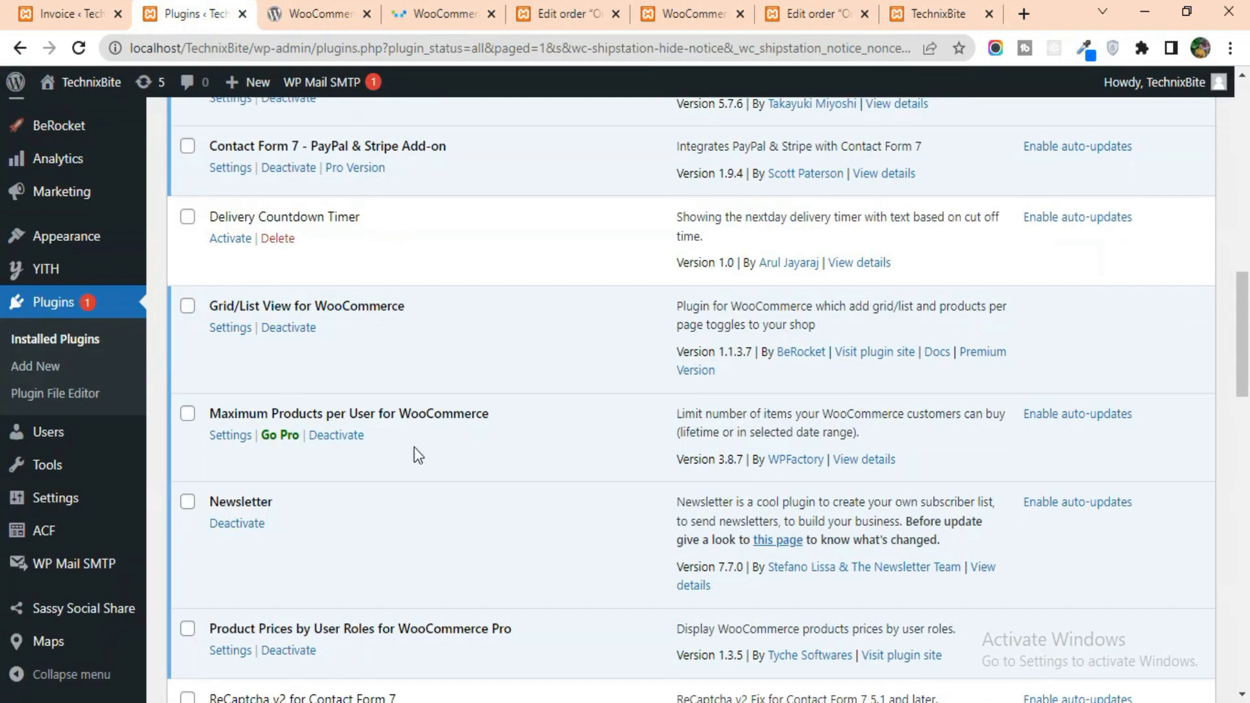
pyautogui.rightClick(38, 365)
pyautogui.click(97, 375)
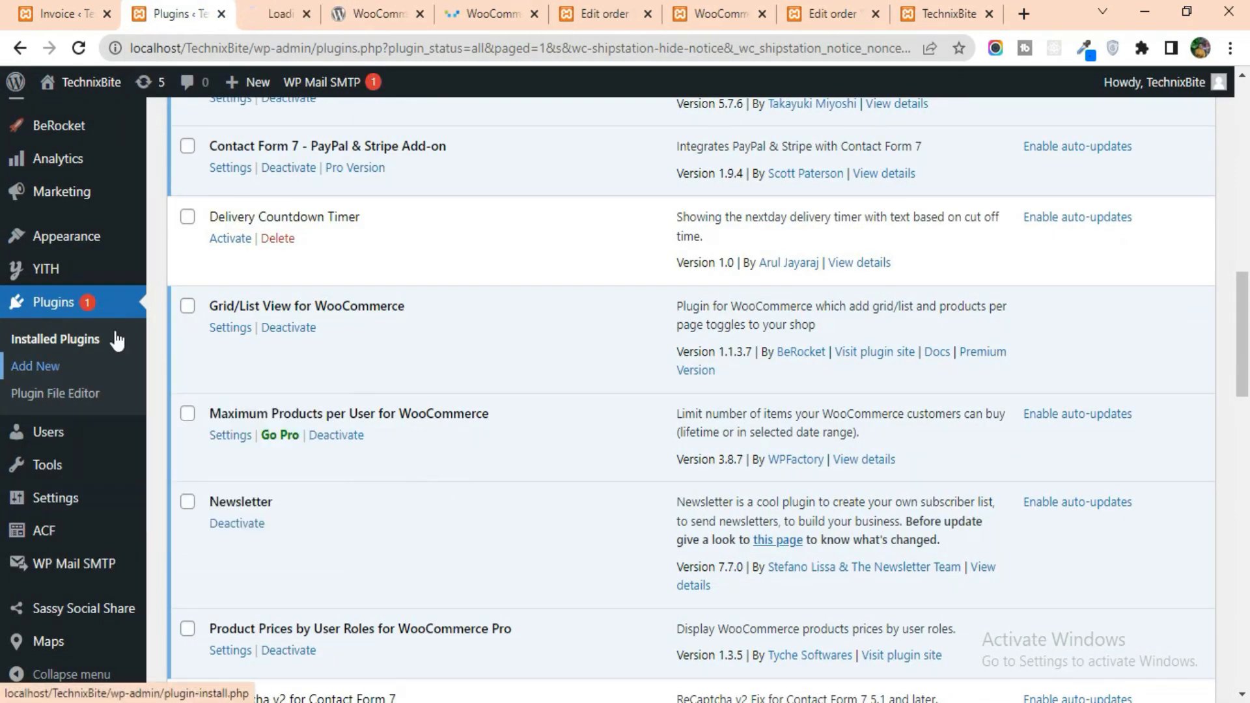
pyautogui.hotkey('ctrl', 'Tab')
pyautogui.click(977, 332)
pyautogui.hotkey('ctrl', 'v')
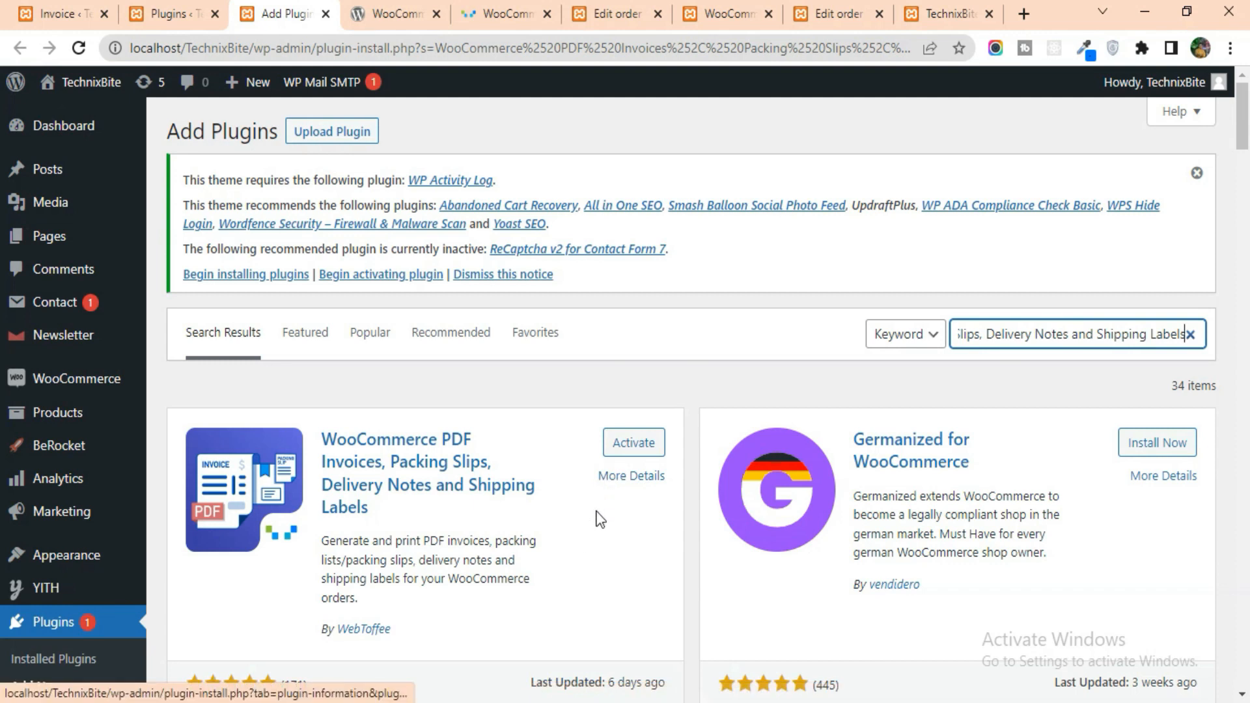
pyautogui.click(634, 443)
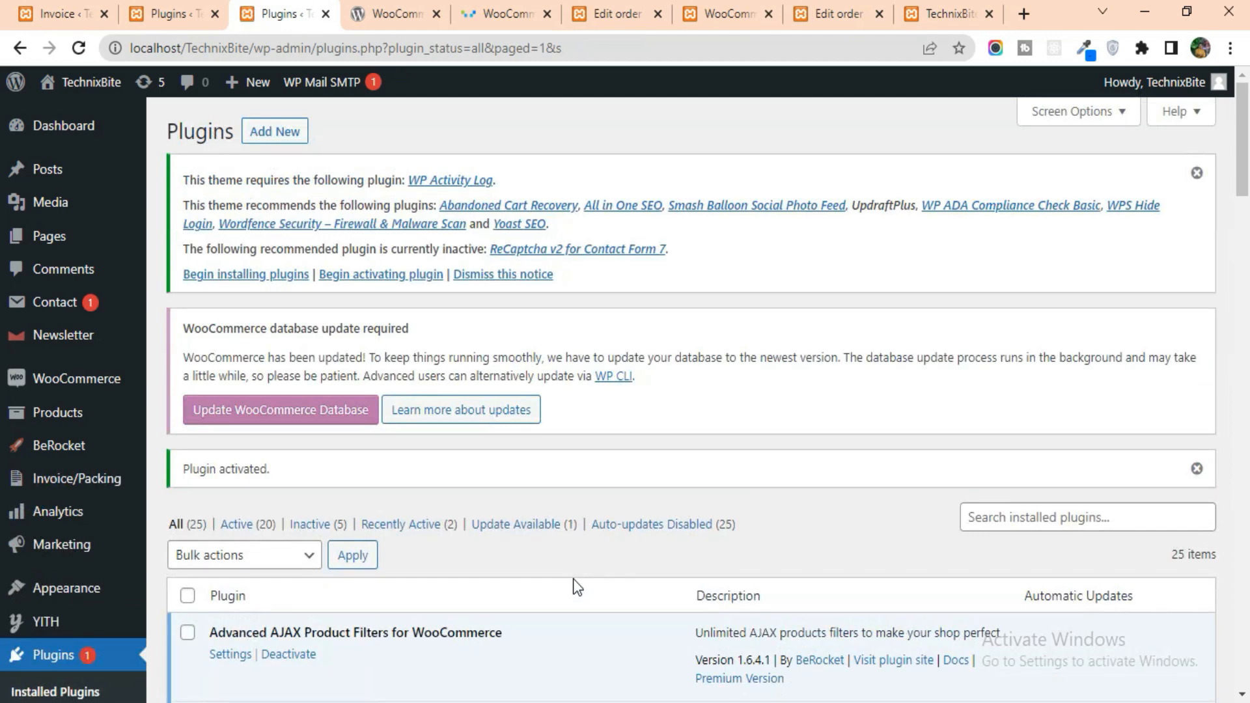
# Open the activated PDF invoices plugin's settings from the installed plugins list in a new tab and look over its document modules
pyautogui.scroll(-3, 572, 567)
pyautogui.scroll(-20, 571, 560)
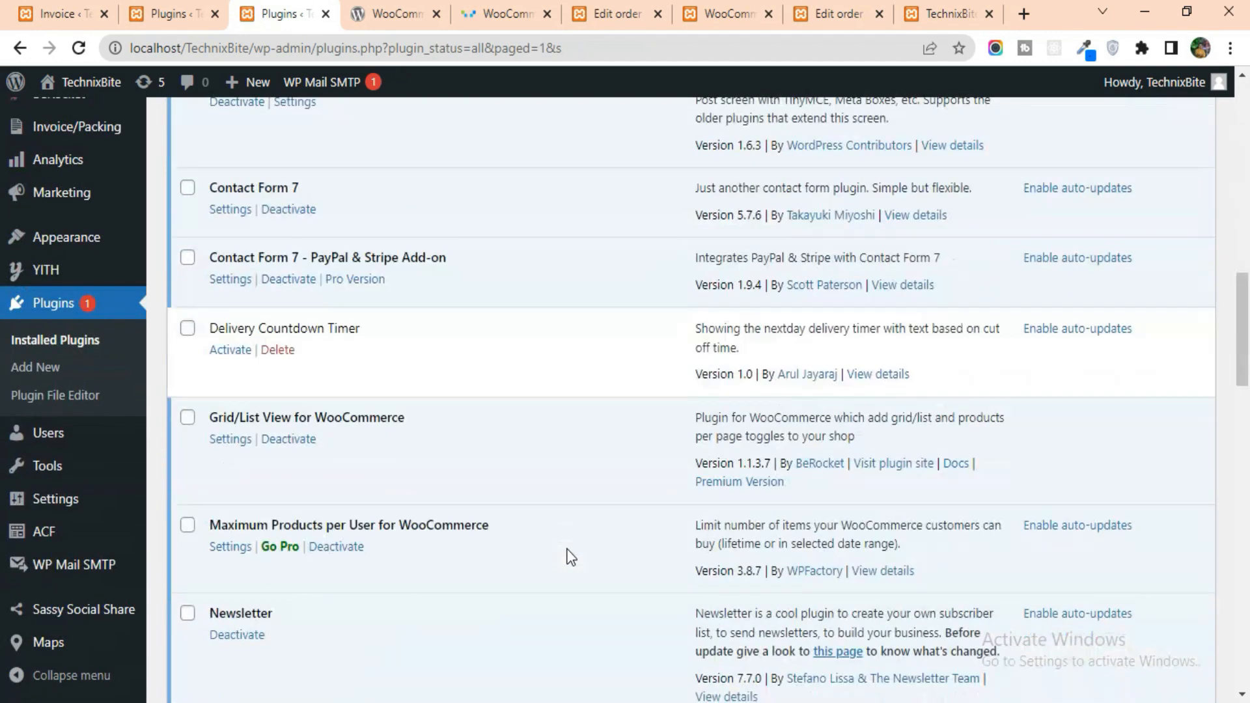
pyautogui.scroll(-10, 462, 471)
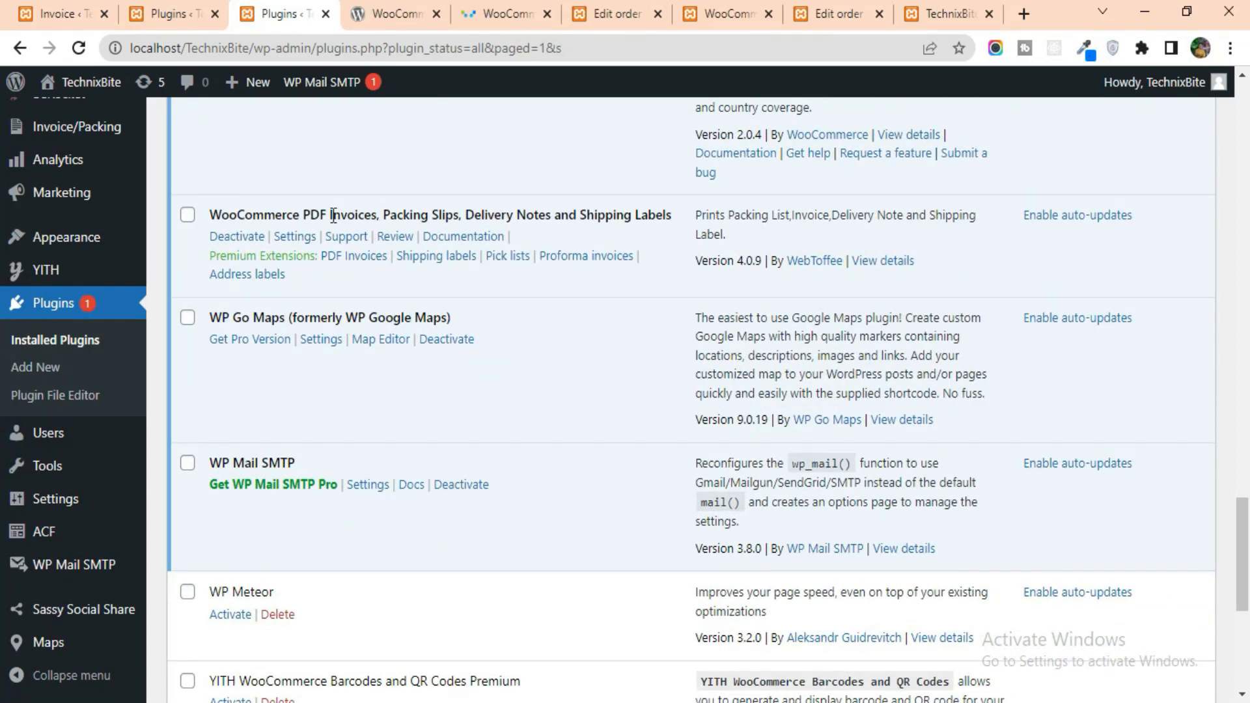
pyautogui.rightClick(290, 234)
pyautogui.click(315, 244)
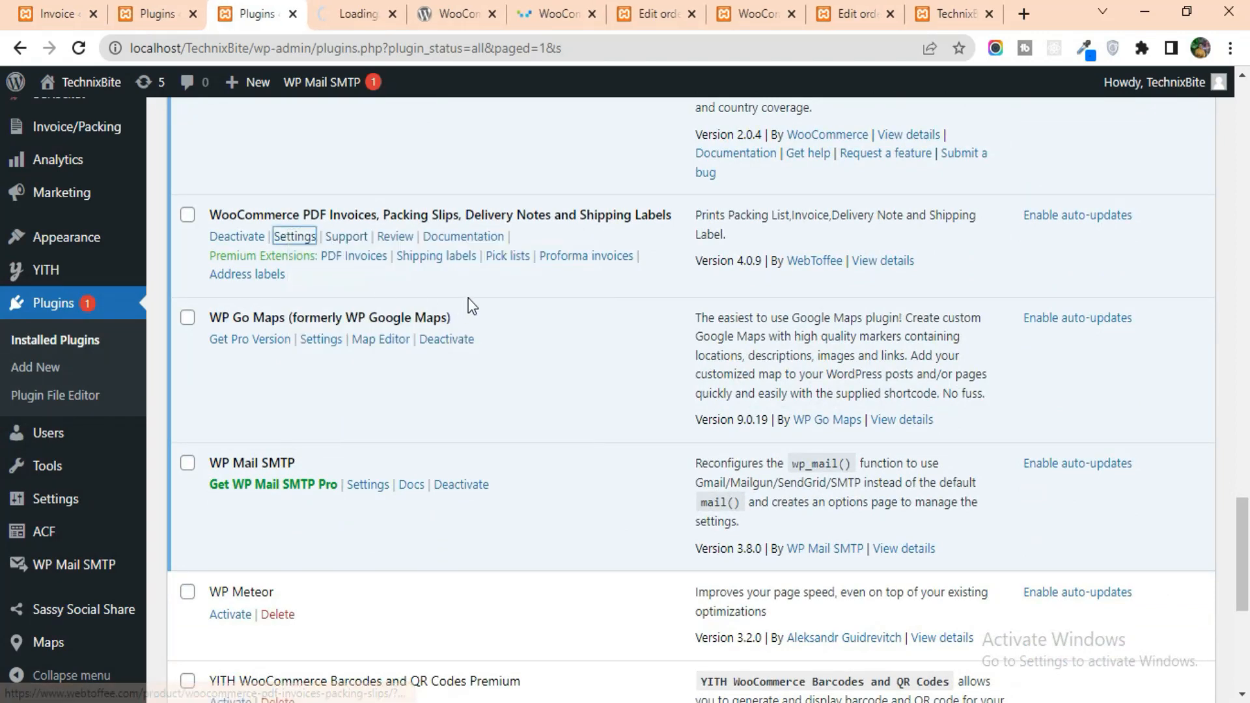
pyautogui.click(367, 23)
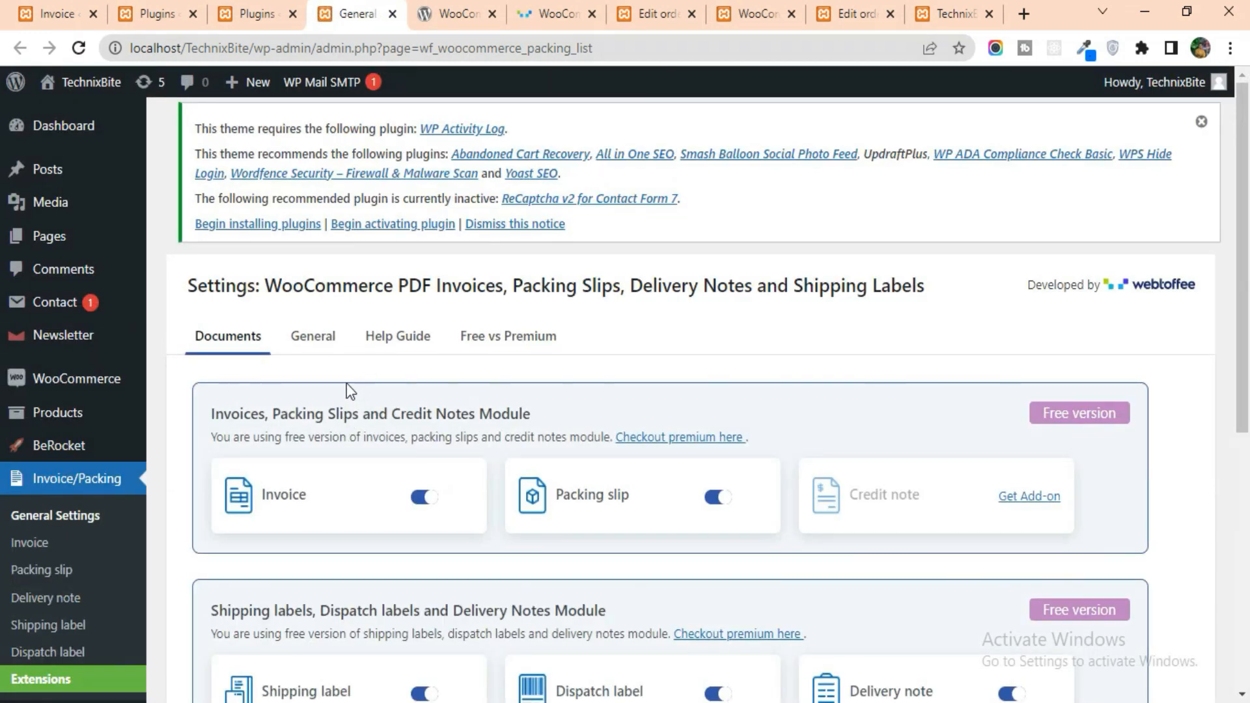
pyautogui.scroll(-1, 346, 383)
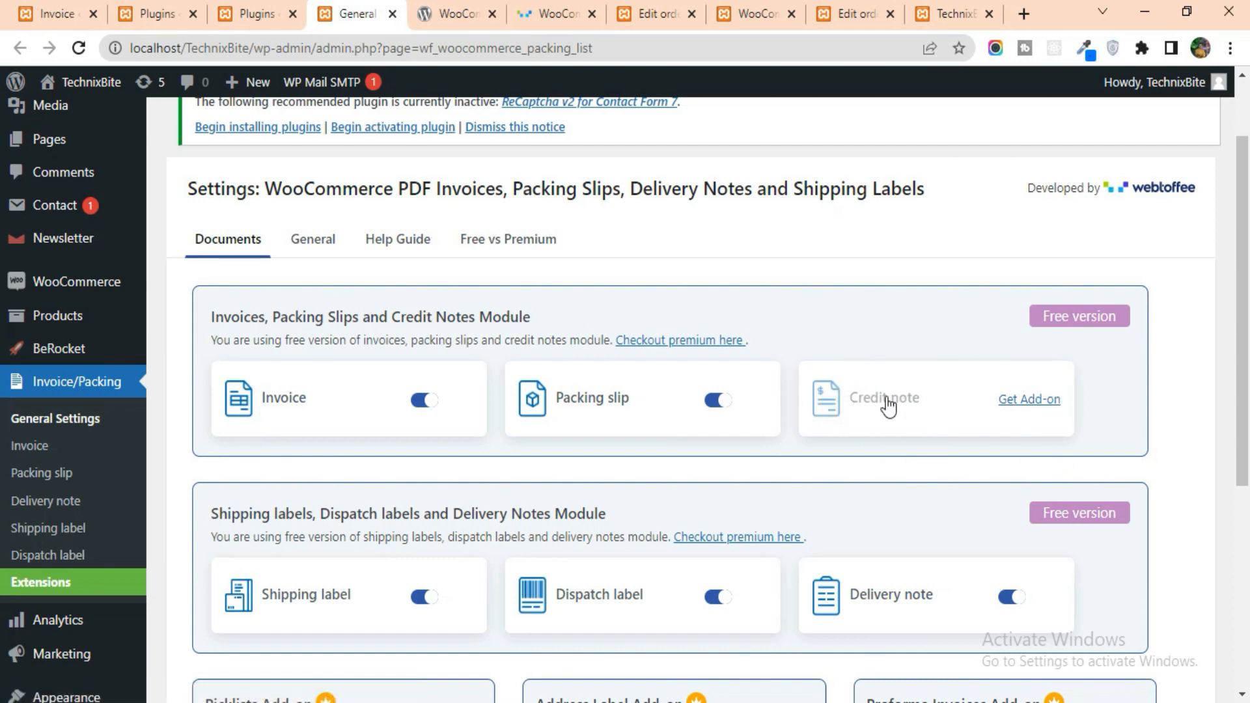
pyautogui.scroll(-3, 904, 439)
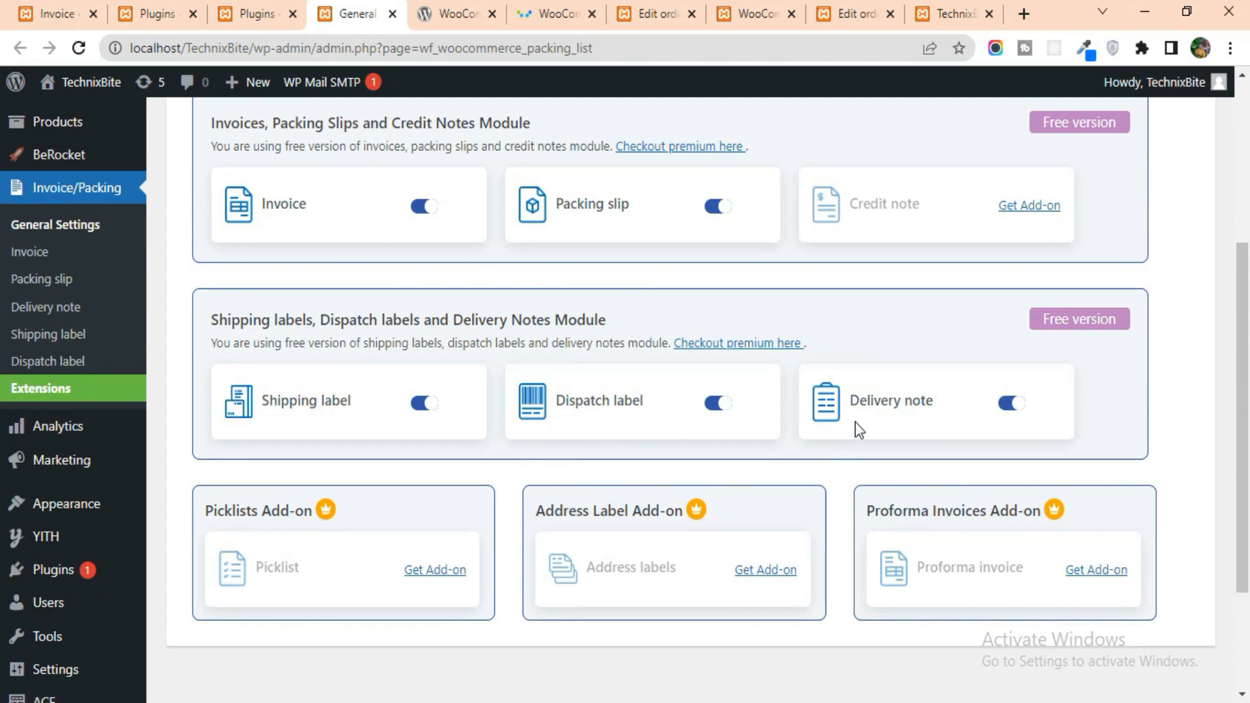
# Review the delivery note settings in their own tab, switching Add customer note to Yes and back to No
pyautogui.click(885, 405)
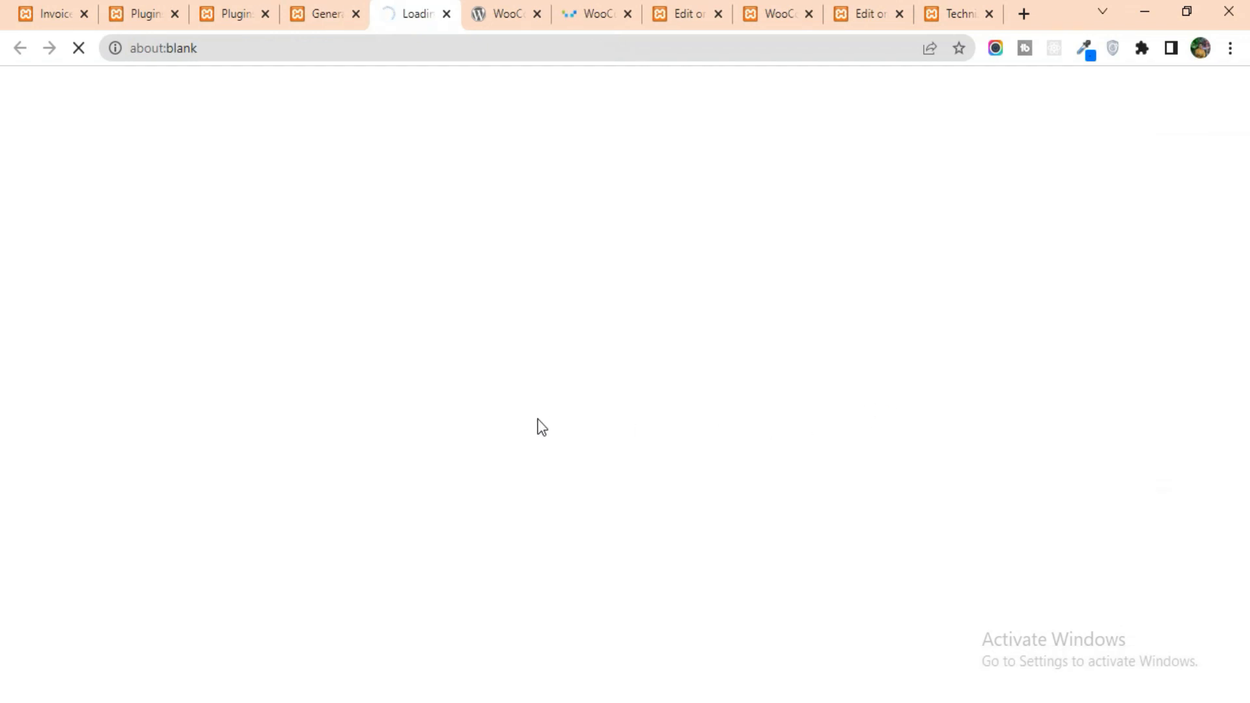
pyautogui.click(332, 13)
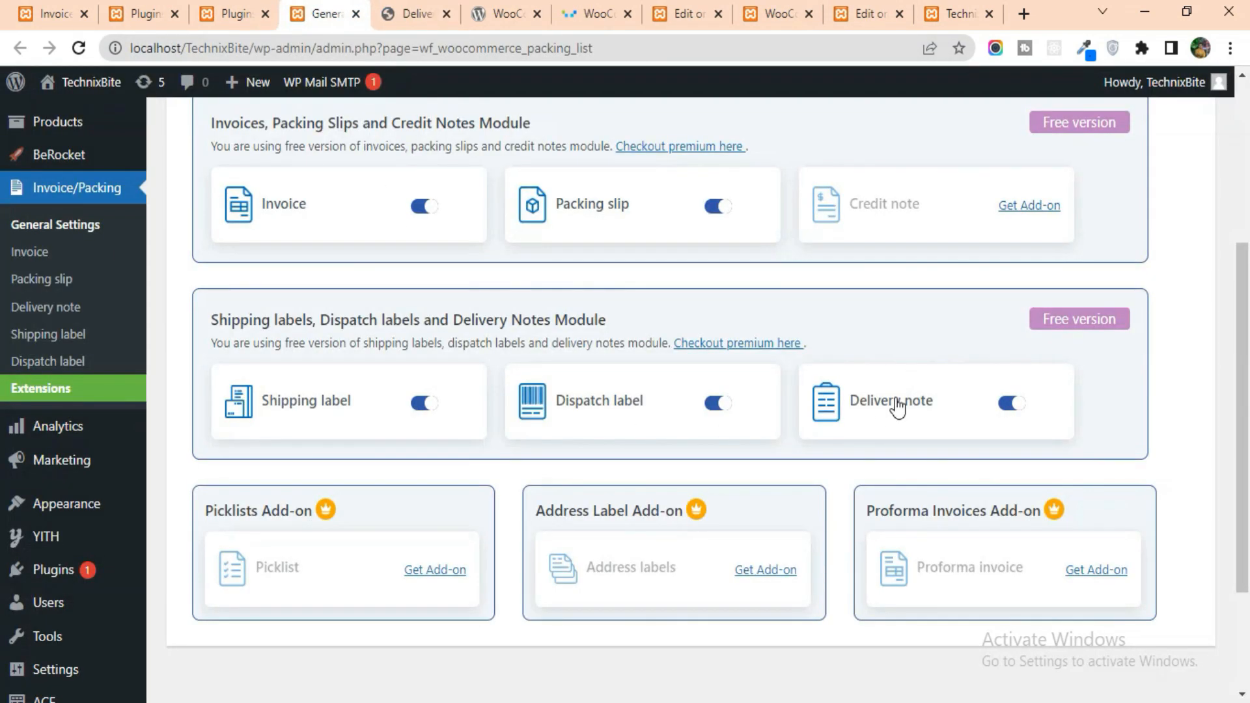
pyautogui.click(420, 13)
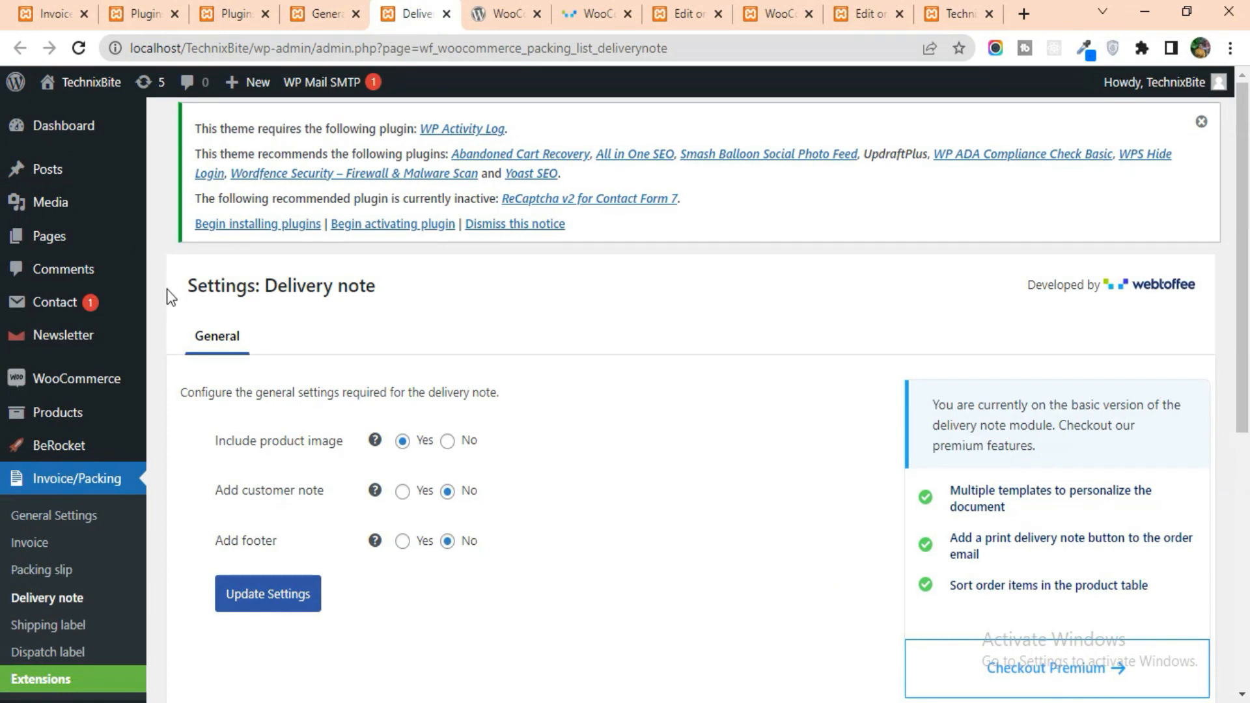
pyautogui.scroll(-1, 489, 386)
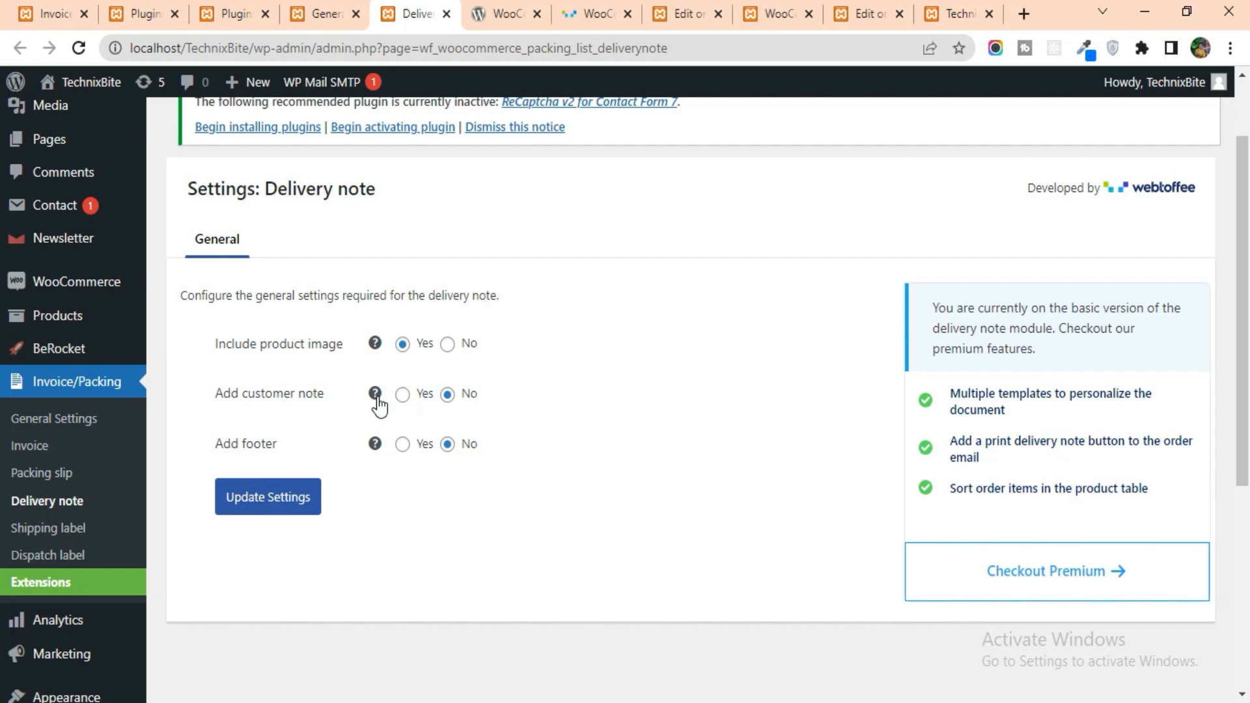
pyautogui.click(403, 395)
pyautogui.click(448, 394)
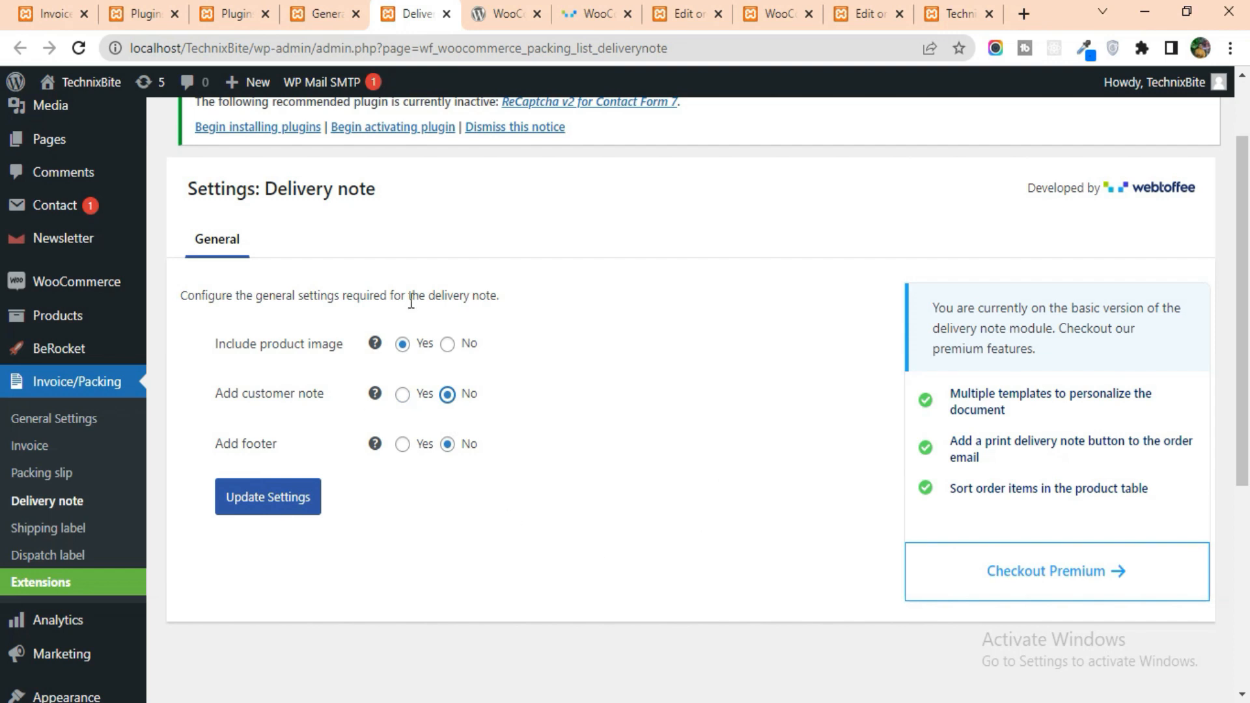
# Return to the plugin's general settings tab and look over the document modules and the picklist, address label and proforma invoice add-ons
pyautogui.click(318, 14)
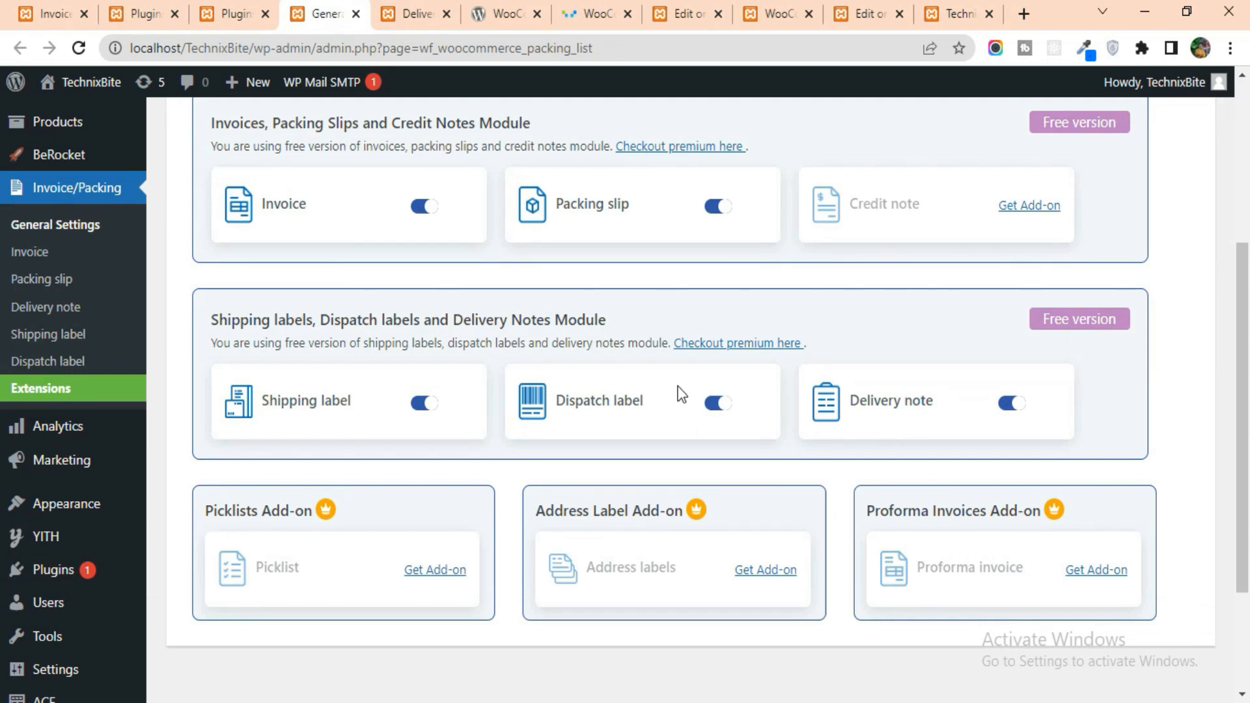
pyautogui.scroll(-3, 619, 397)
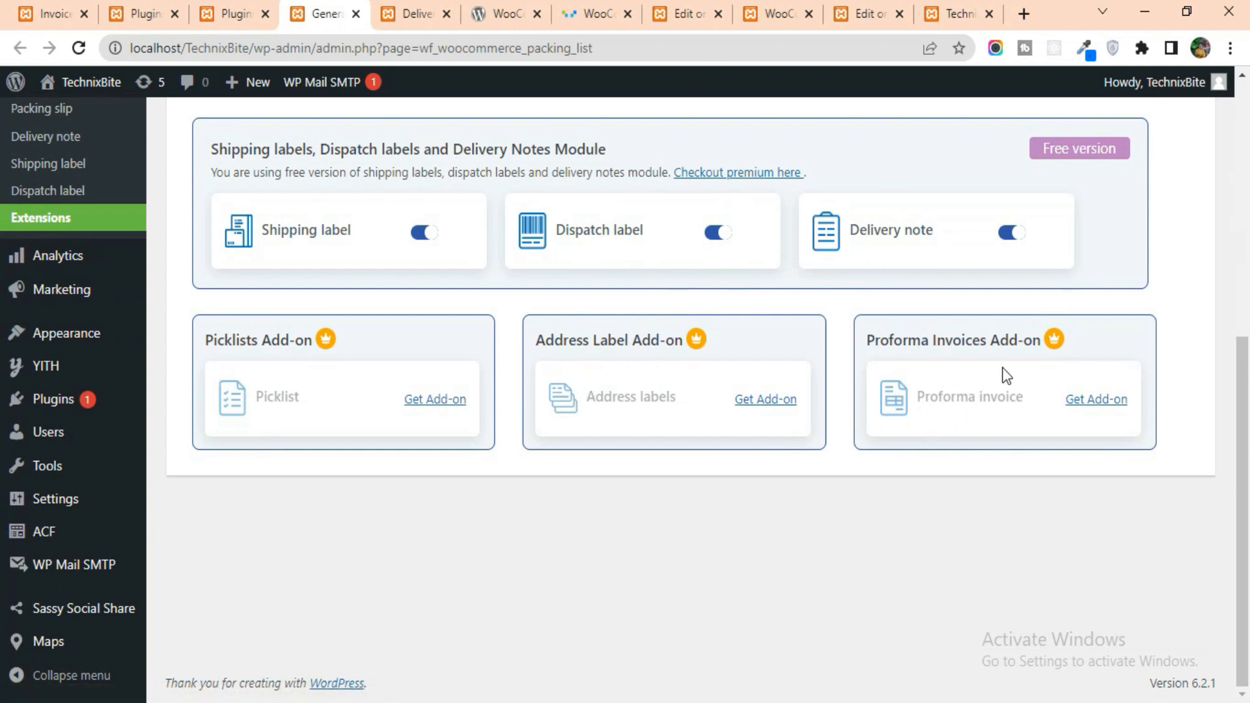
pyautogui.scroll(2, 1041, 465)
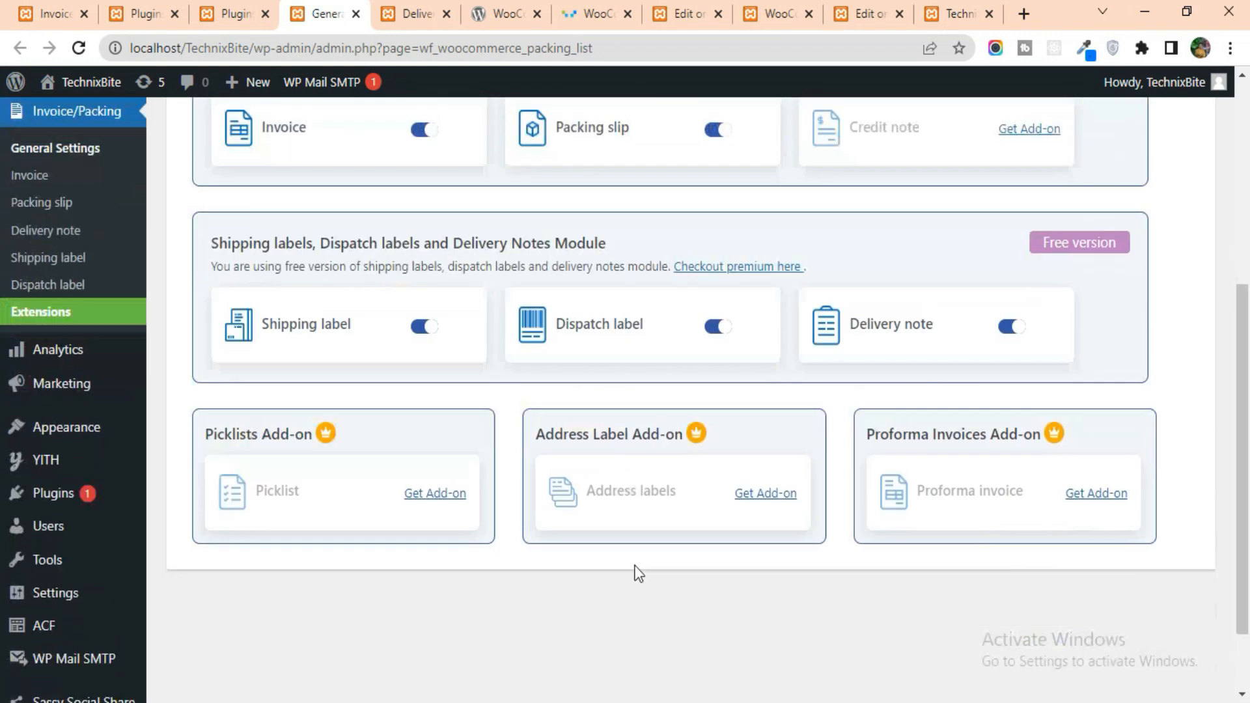
pyautogui.scroll(-1, 628, 560)
pyautogui.scroll(7, 573, 560)
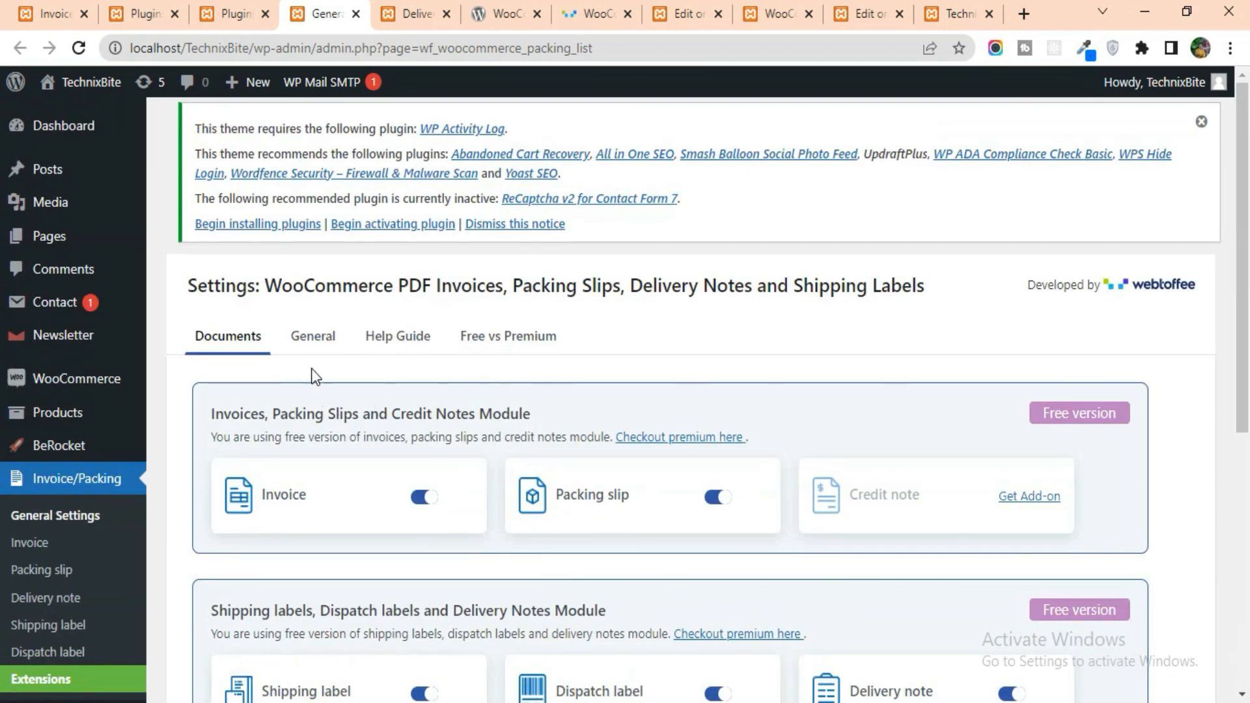
# Enter "Technix Bite" as the company name in the General settings and add the Technix Bite logo image
pyautogui.click(313, 343)
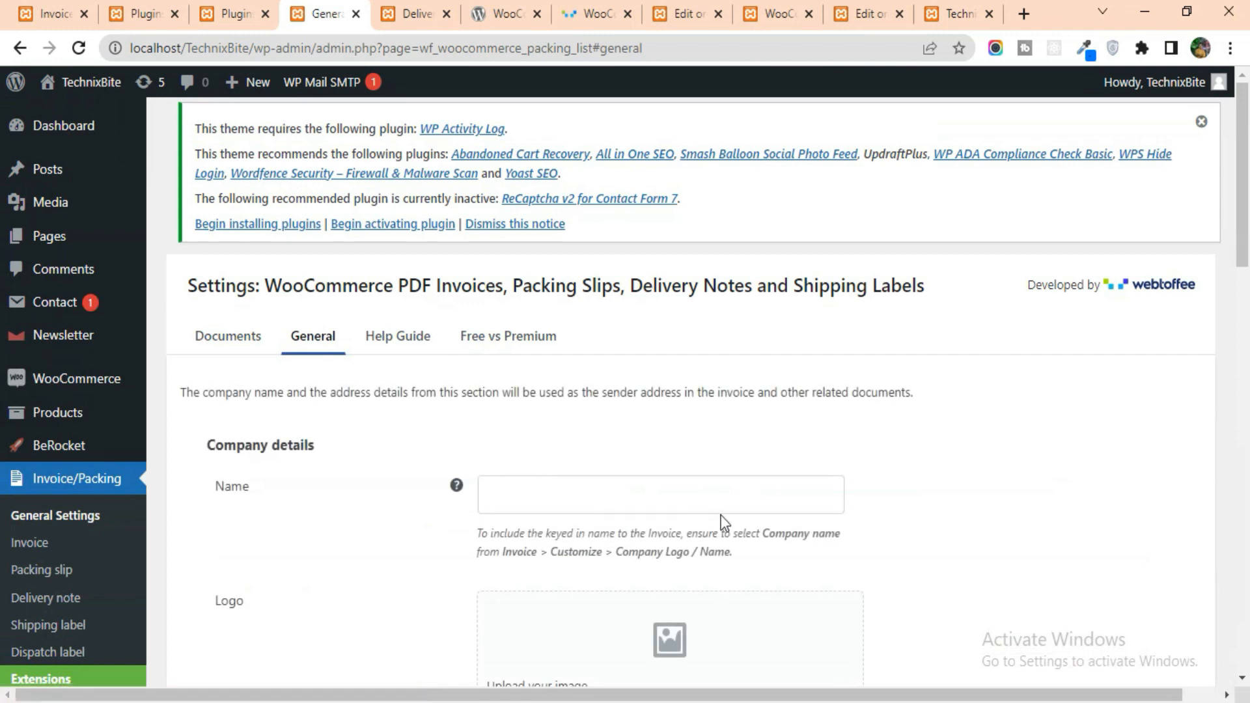
pyautogui.scroll(-2, 724, 522)
pyautogui.click(527, 402)
pyautogui.write('Technix Bite')
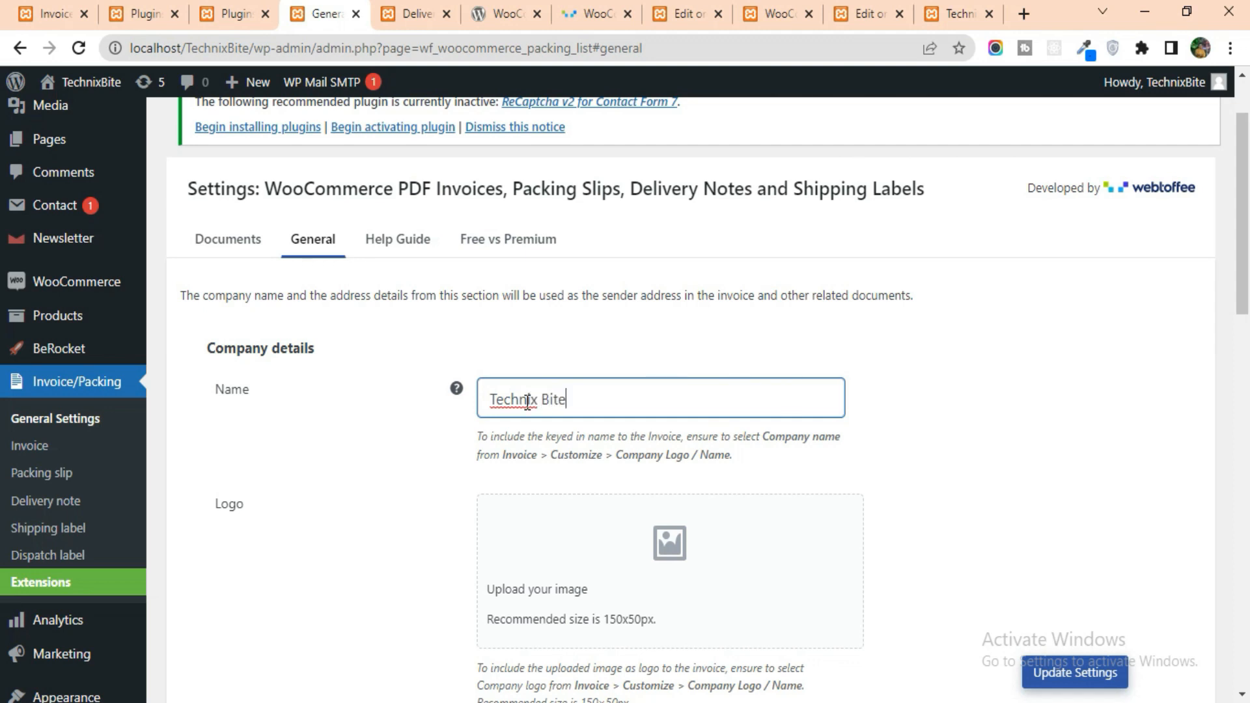
pyautogui.click(639, 585)
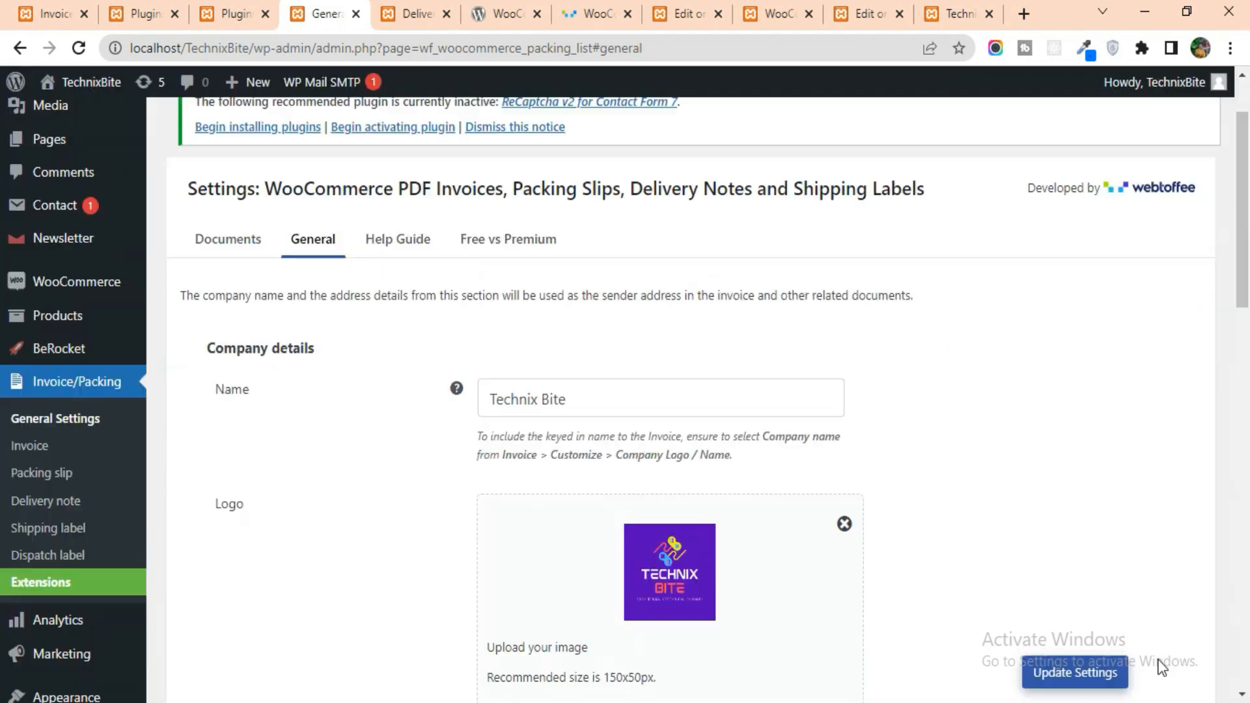
# Replace the sender address with the saved autofill address, including its city, postal code and contact number
pyautogui.scroll(-5, 987, 469)
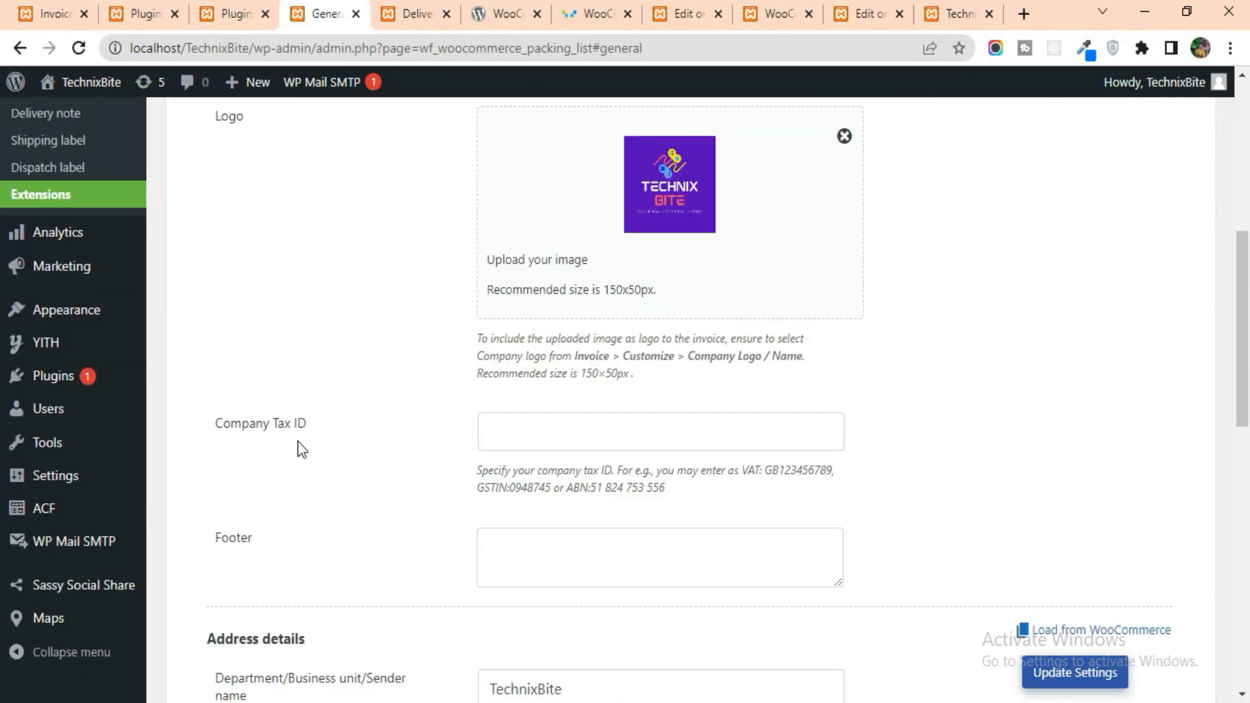
pyautogui.scroll(-3, 548, 440)
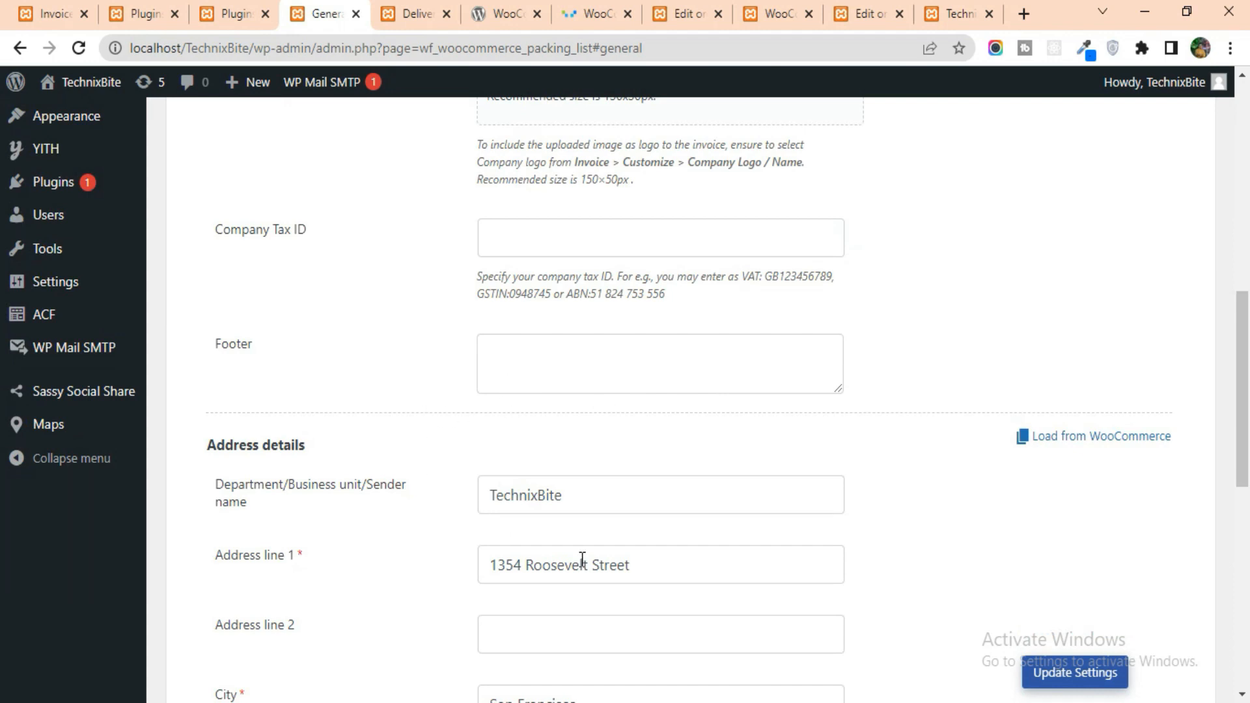
pyautogui.moveTo(629, 568); pyautogui.dragTo(474, 556)
pyautogui.click(765, 596)
pyautogui.moveTo(678, 570); pyautogui.dragTo(473, 569)
pyautogui.write('Kolkata')
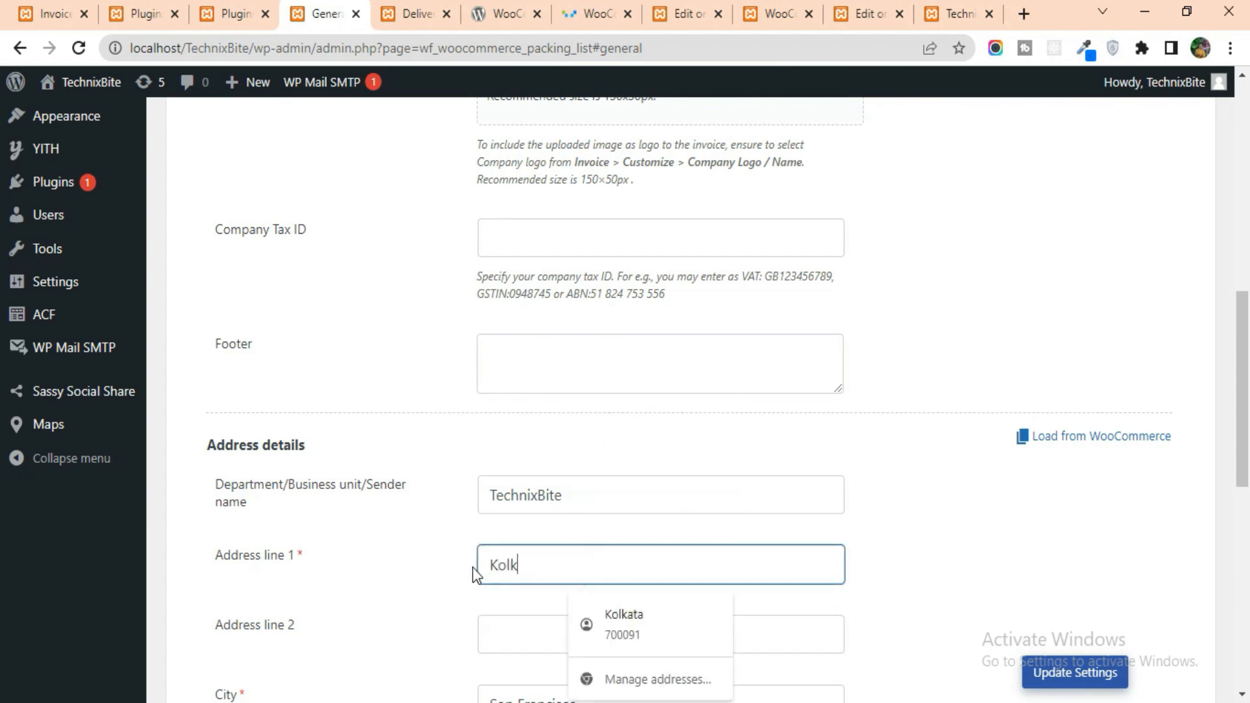
pyautogui.click(624, 624)
pyautogui.scroll(-4, 433, 576)
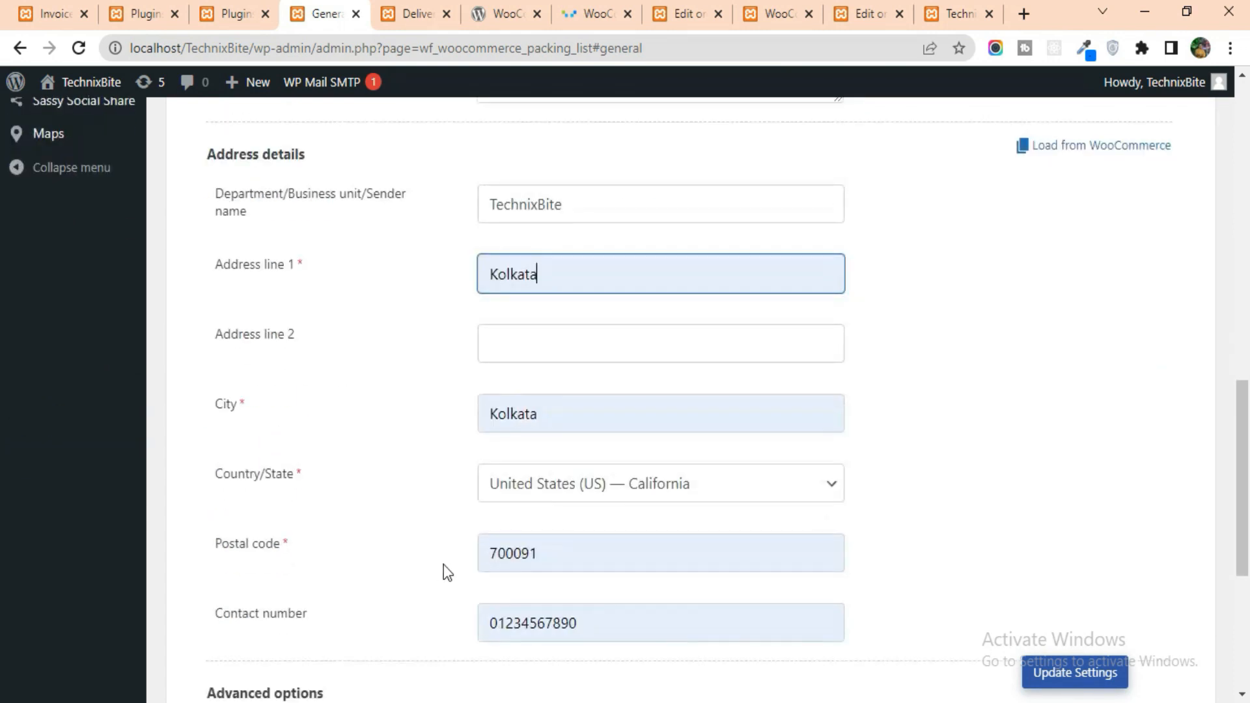
# Set the sender address's country/state to India — West Bengal
pyautogui.click(606, 483)
pyautogui.write('in')
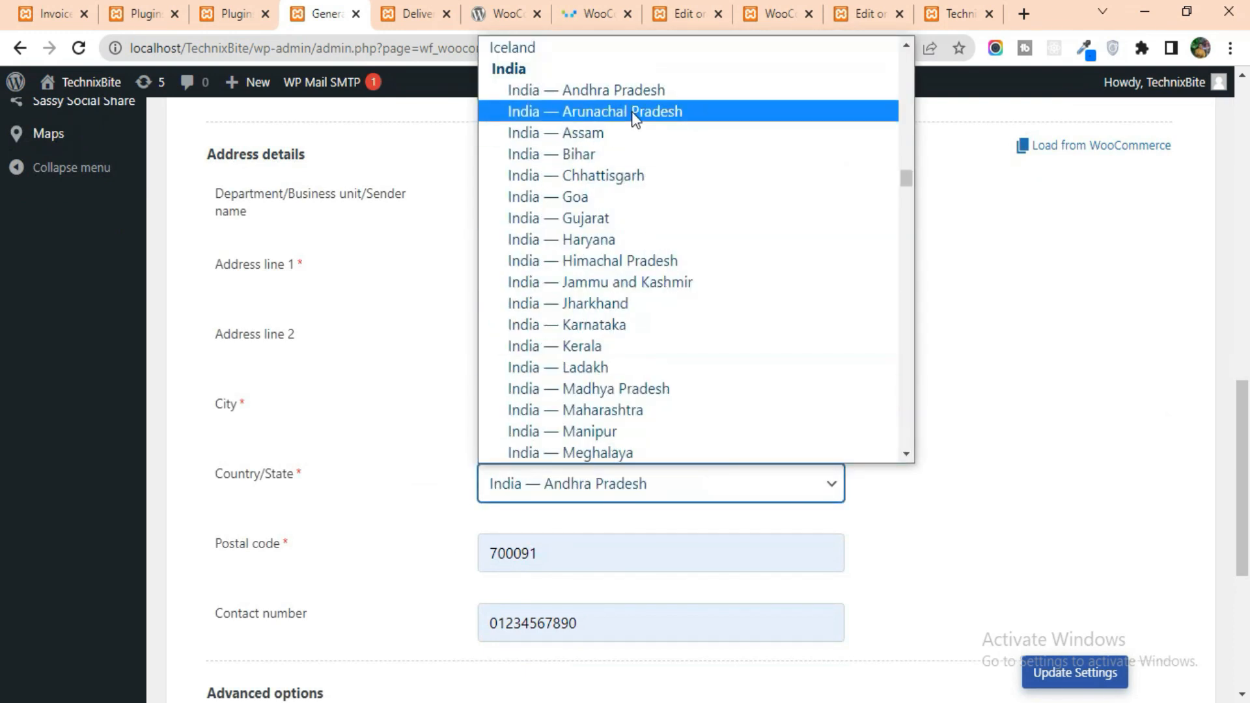
pyautogui.scroll(-15, 584, 315)
pyautogui.scroll(6, 608, 167)
pyautogui.click(615, 124)
pyautogui.click(945, 449)
# Enable showing the state name in addresses under the advanced options
pyautogui.scroll(-3, 957, 469)
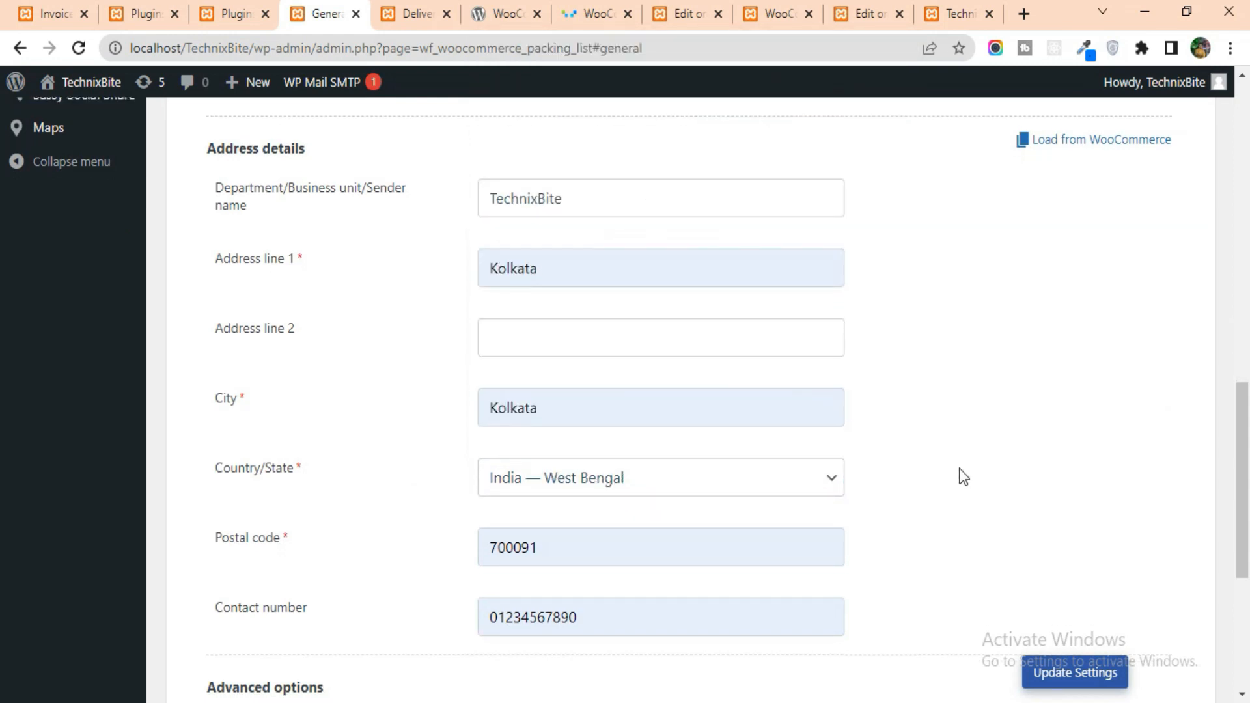
pyautogui.scroll(-3, 597, 436)
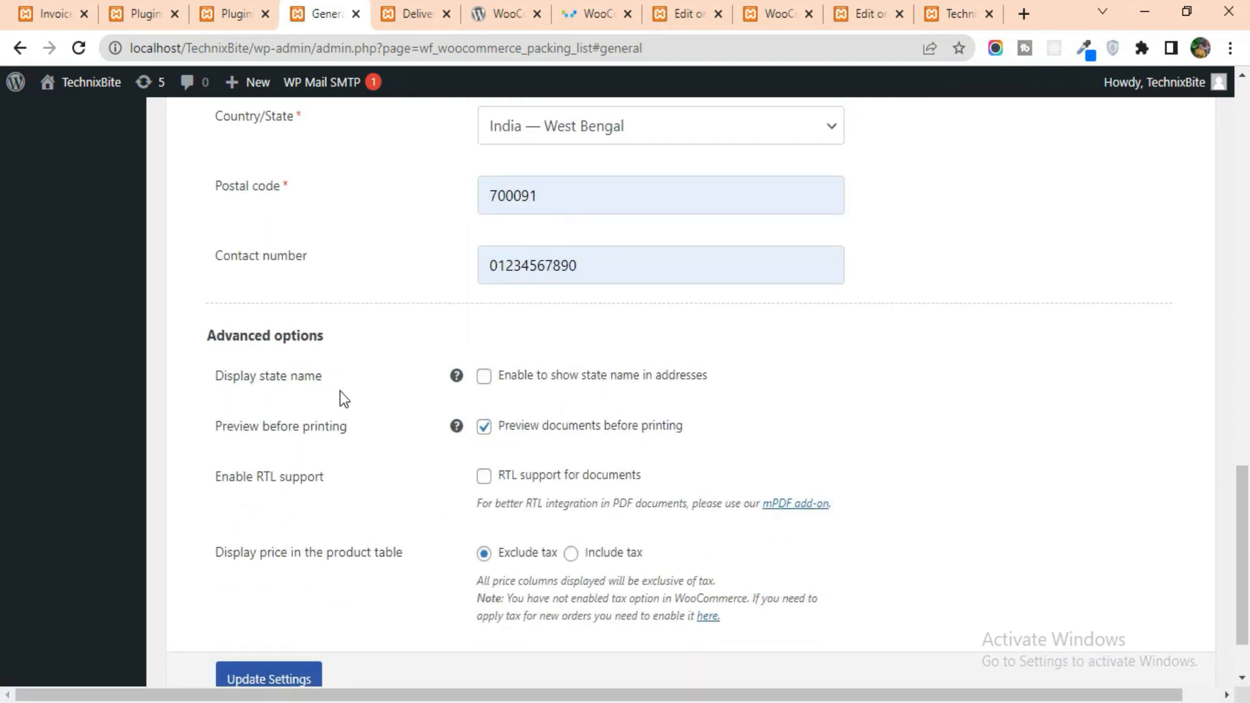
pyautogui.click(486, 380)
pyautogui.scroll(3, 758, 399)
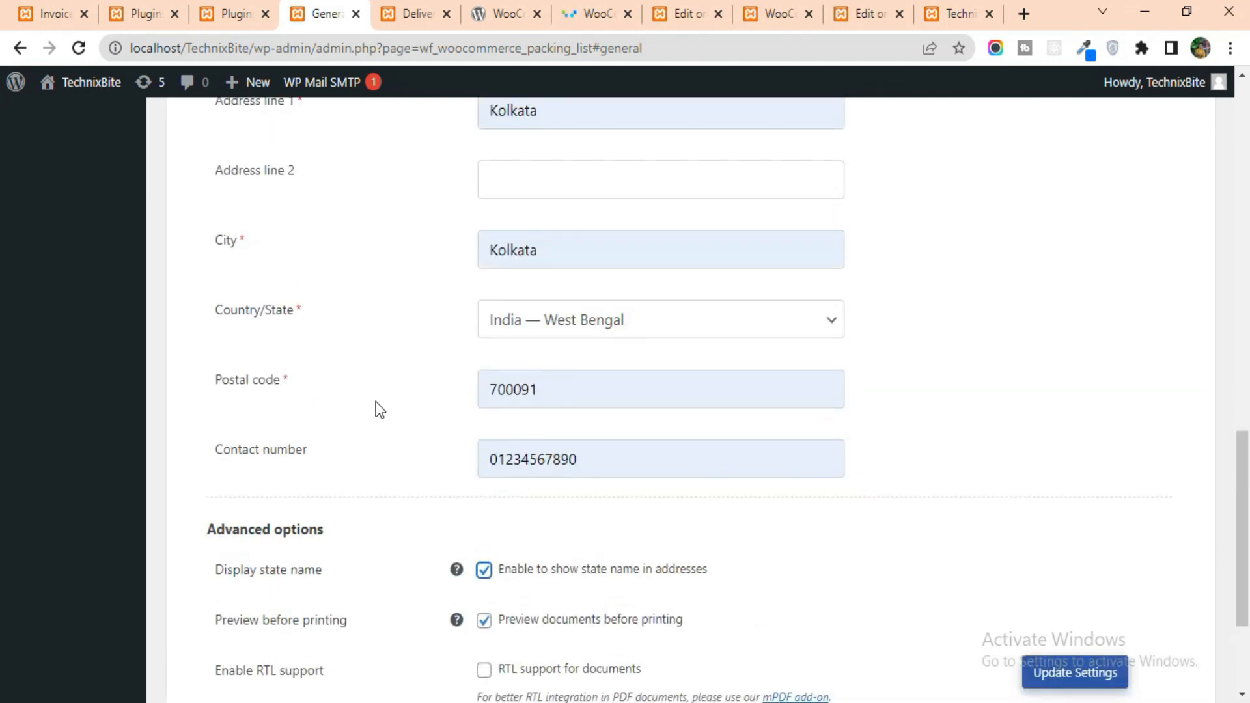
# Check the sender address and advanced options, including the product table price display, and save the General settings
pyautogui.scroll(2, 377, 410)
pyautogui.scroll(2, 379, 410)
pyautogui.scroll(-2, 378, 416)
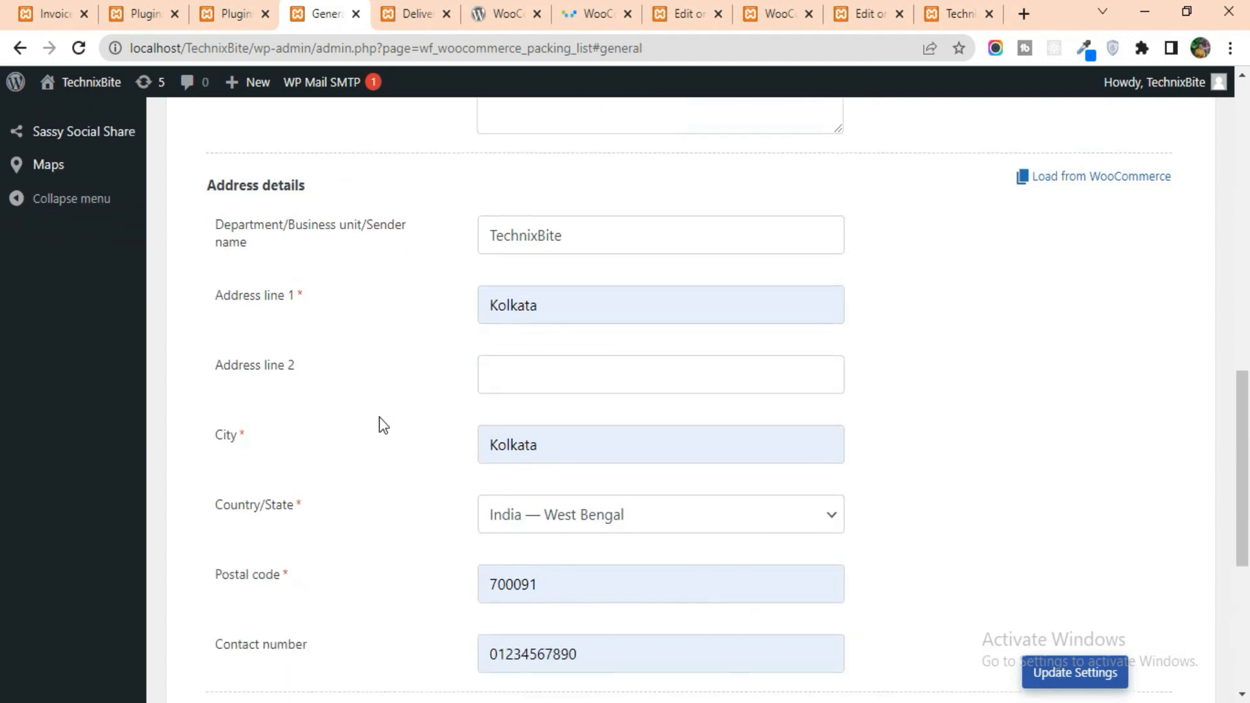
pyautogui.scroll(-4, 669, 413)
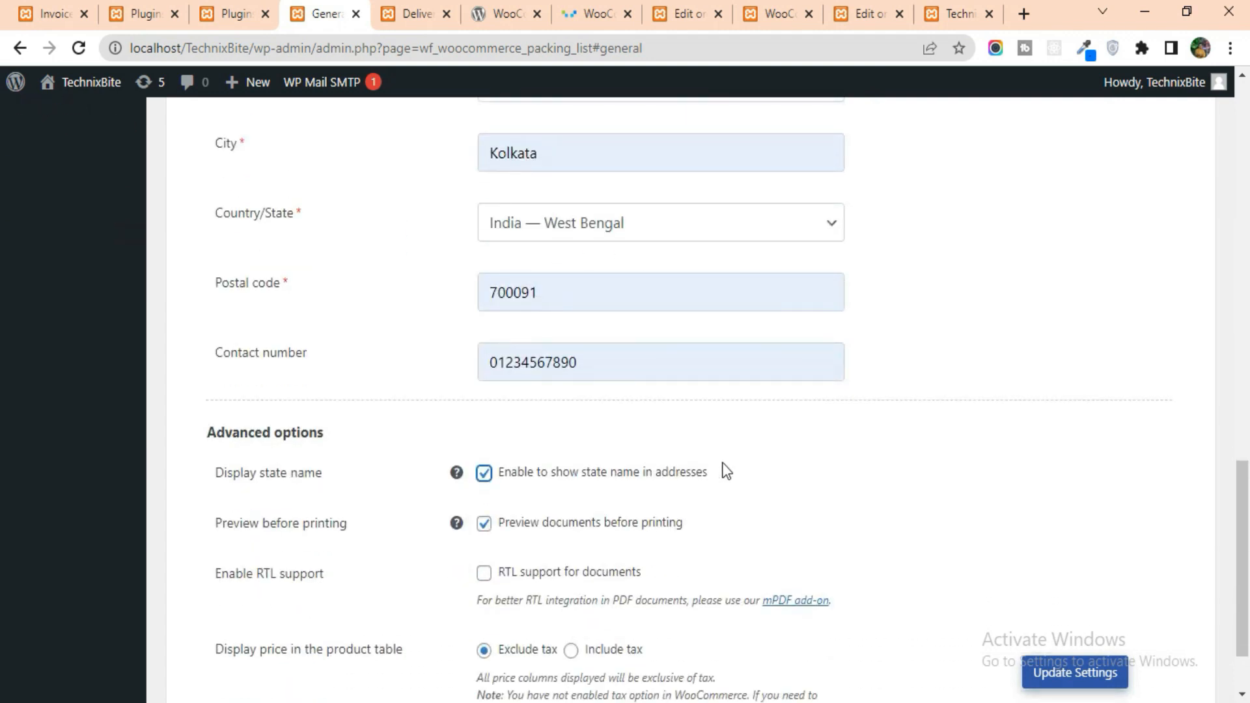
pyautogui.scroll(-2, 768, 525)
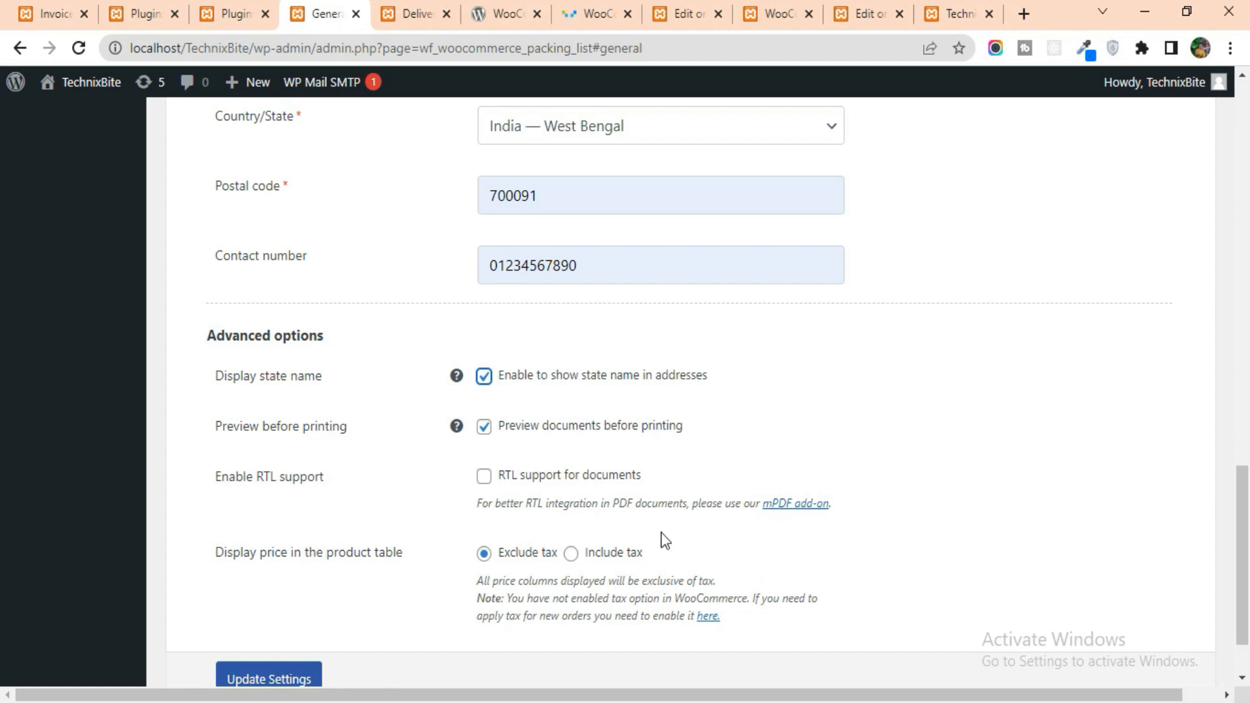
pyautogui.scroll(-3, 576, 529)
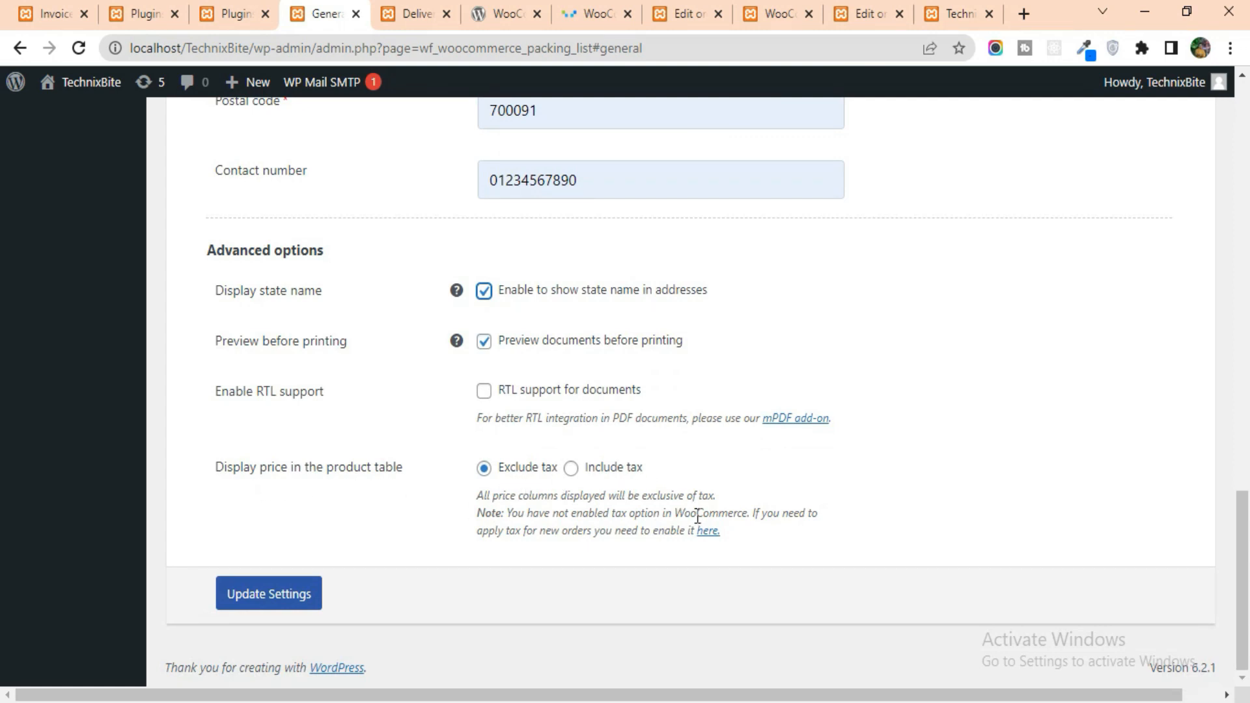
pyautogui.moveTo(214, 467); pyautogui.dragTo(410, 476)
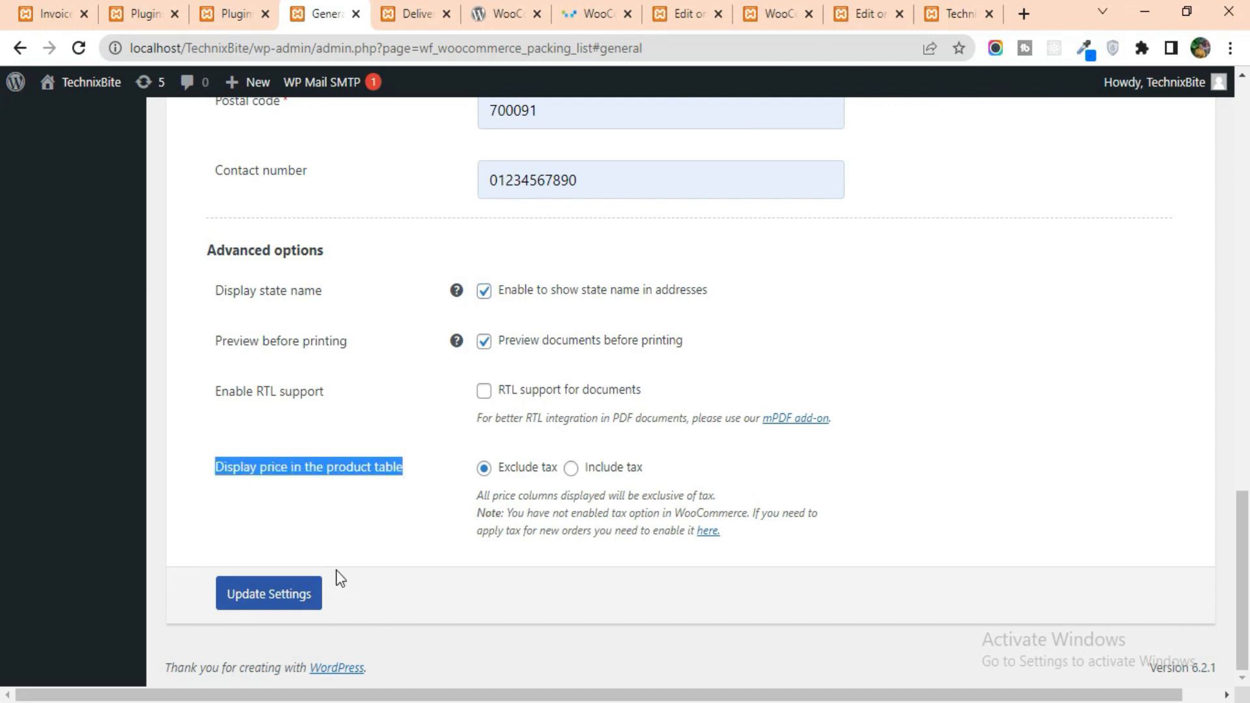
pyautogui.click(273, 595)
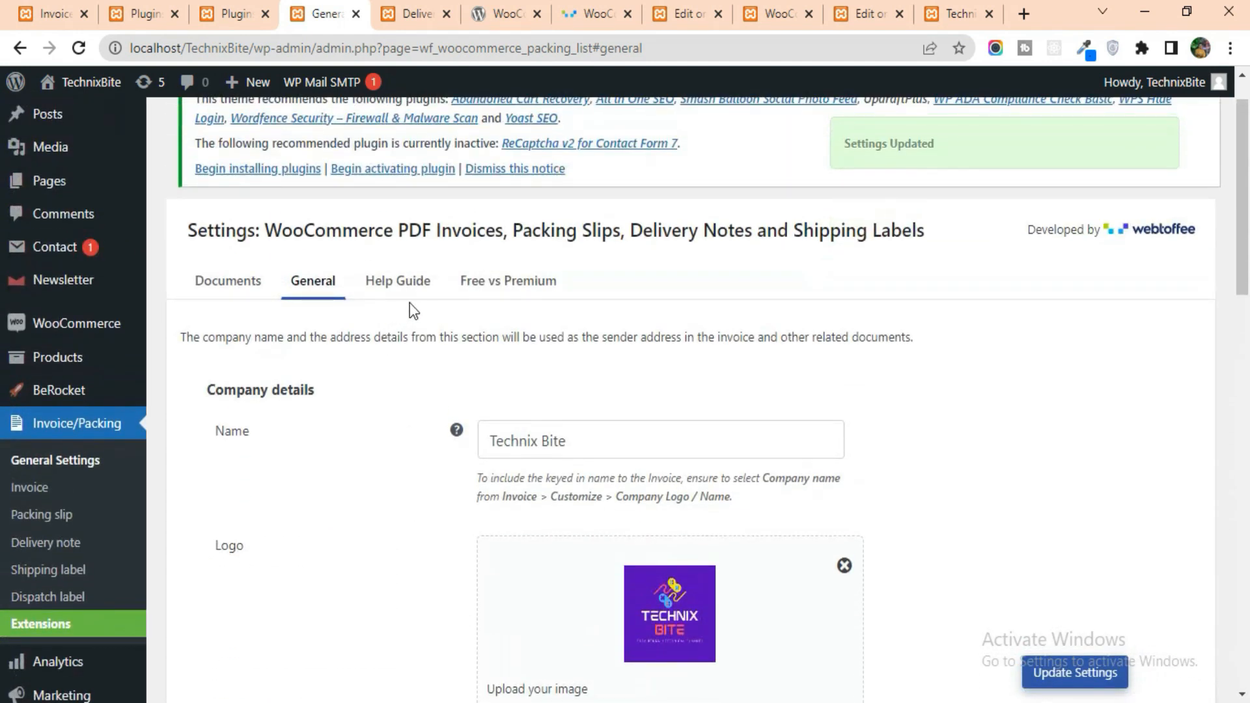
# Examine the Help Guide's filters, expanding code snippets such as those for altering the order date, invoice date and subtotal
pyautogui.click(411, 293)
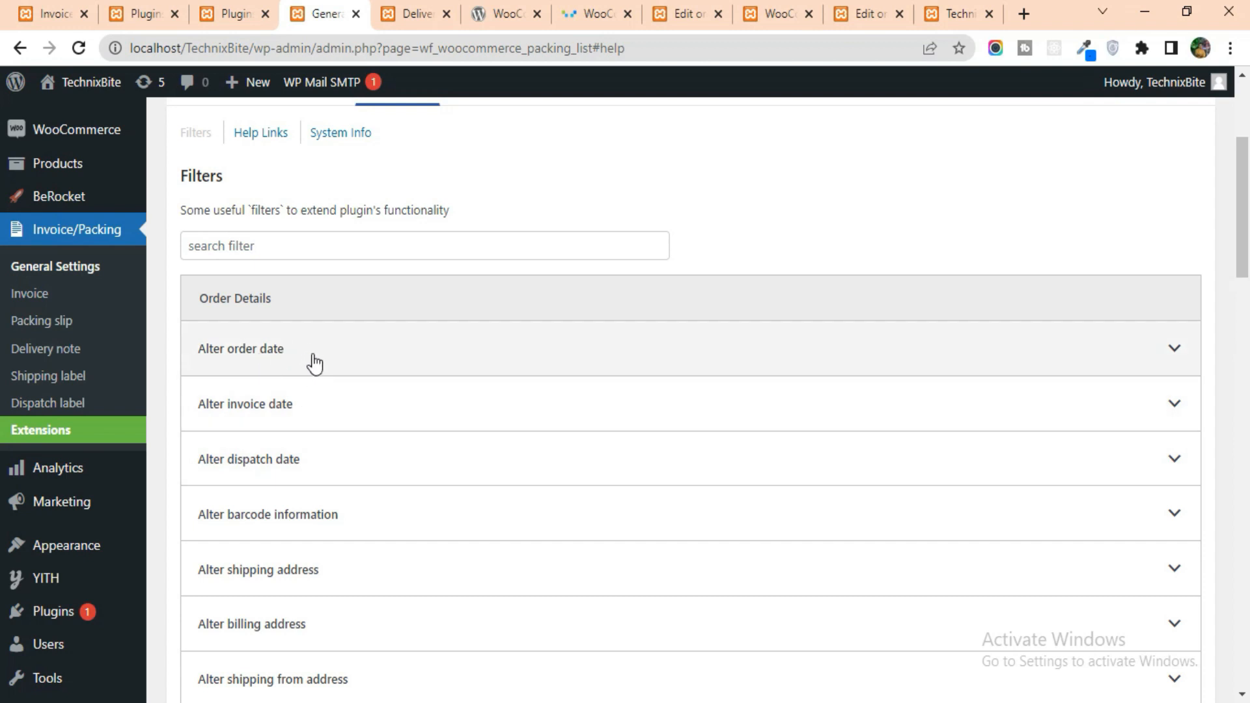
pyautogui.scroll(-4, 311, 416)
pyautogui.scroll(4, 306, 462)
pyautogui.click(366, 368)
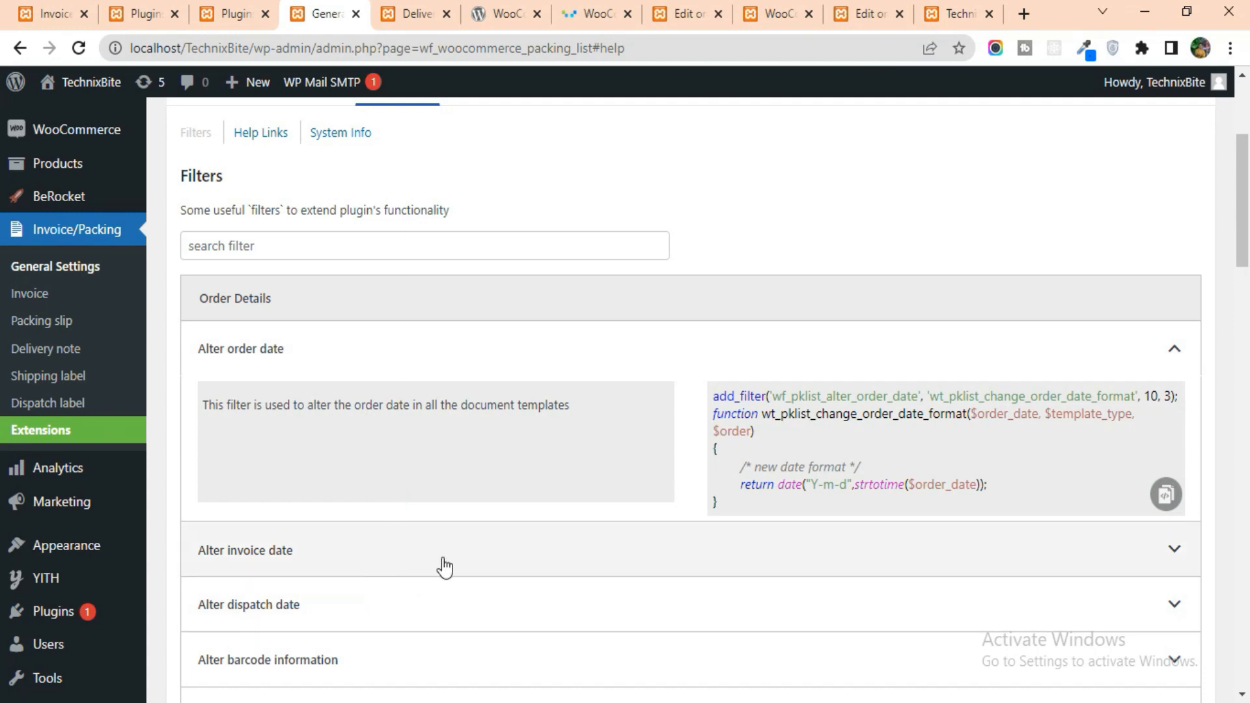
pyautogui.click(353, 558)
pyautogui.scroll(-4, 936, 429)
pyautogui.scroll(-12, 384, 440)
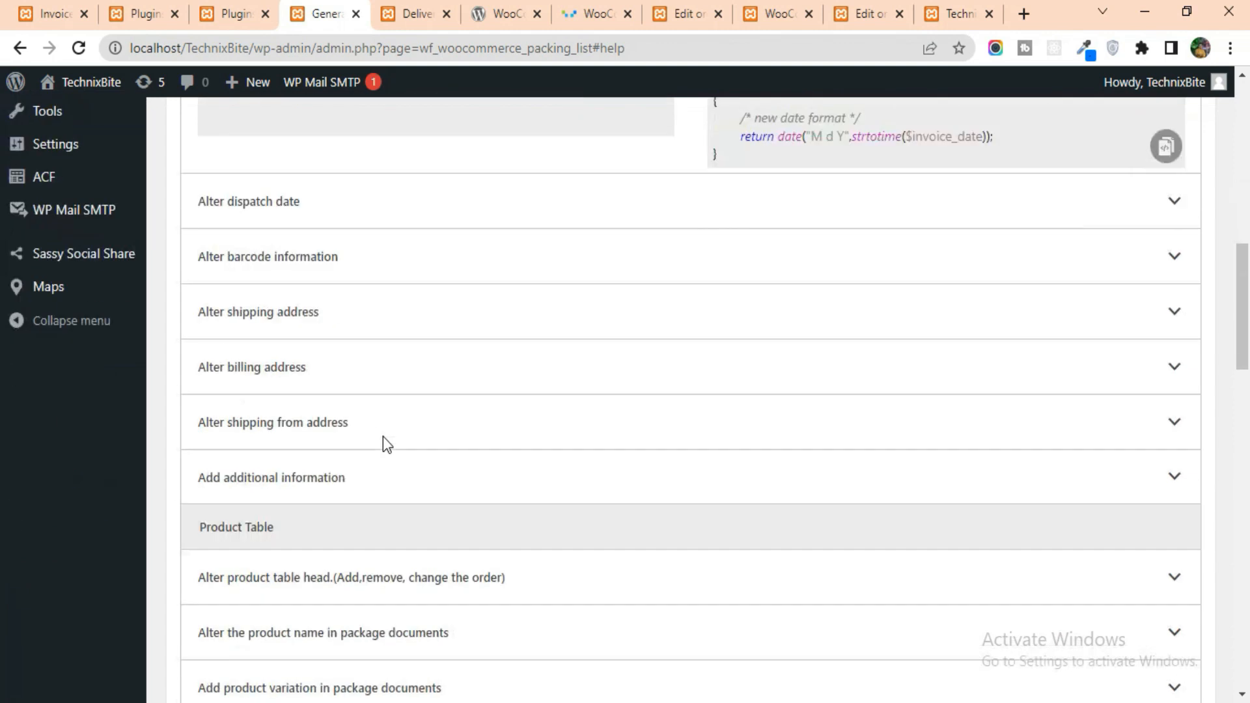
pyautogui.scroll(-10, 371, 498)
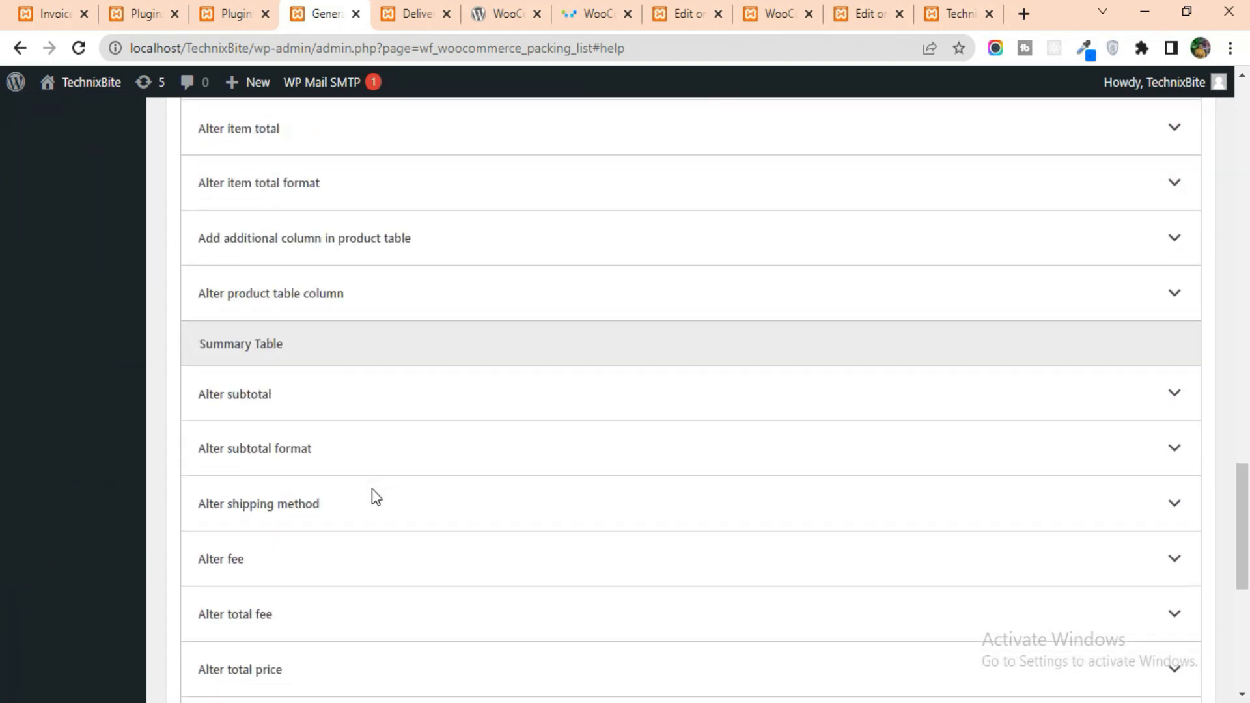
pyautogui.click(443, 247)
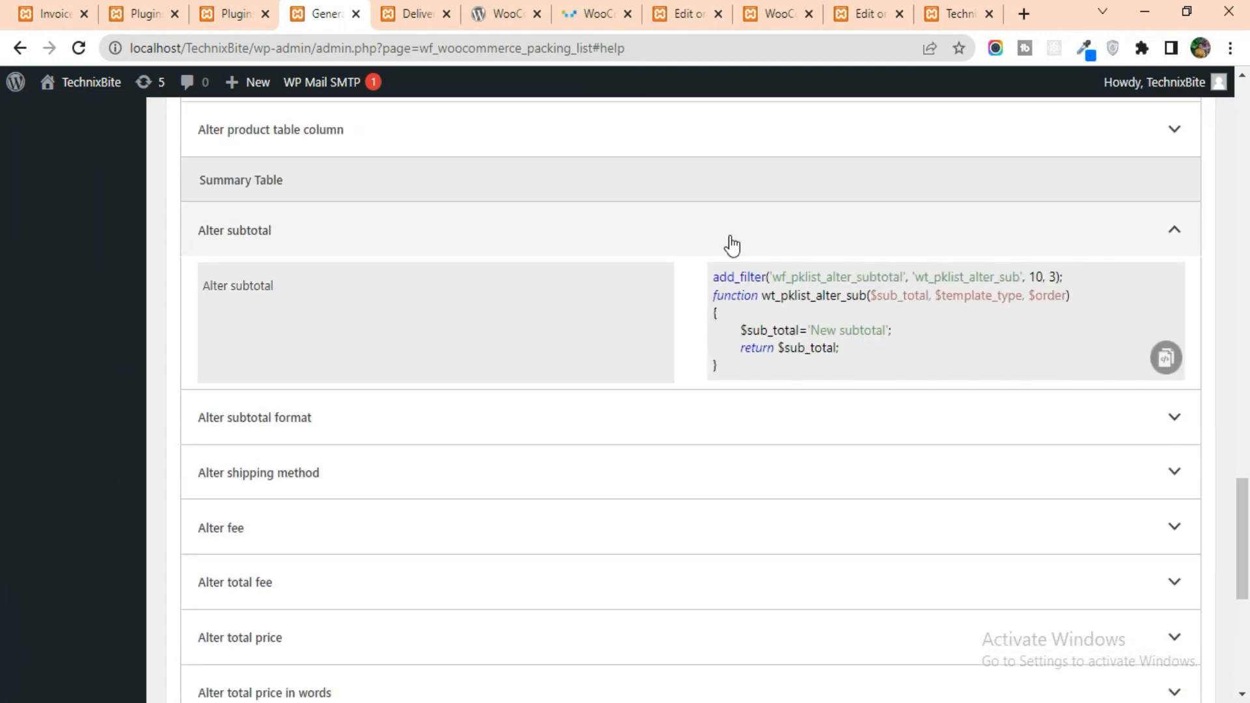
pyautogui.scroll(20, 848, 372)
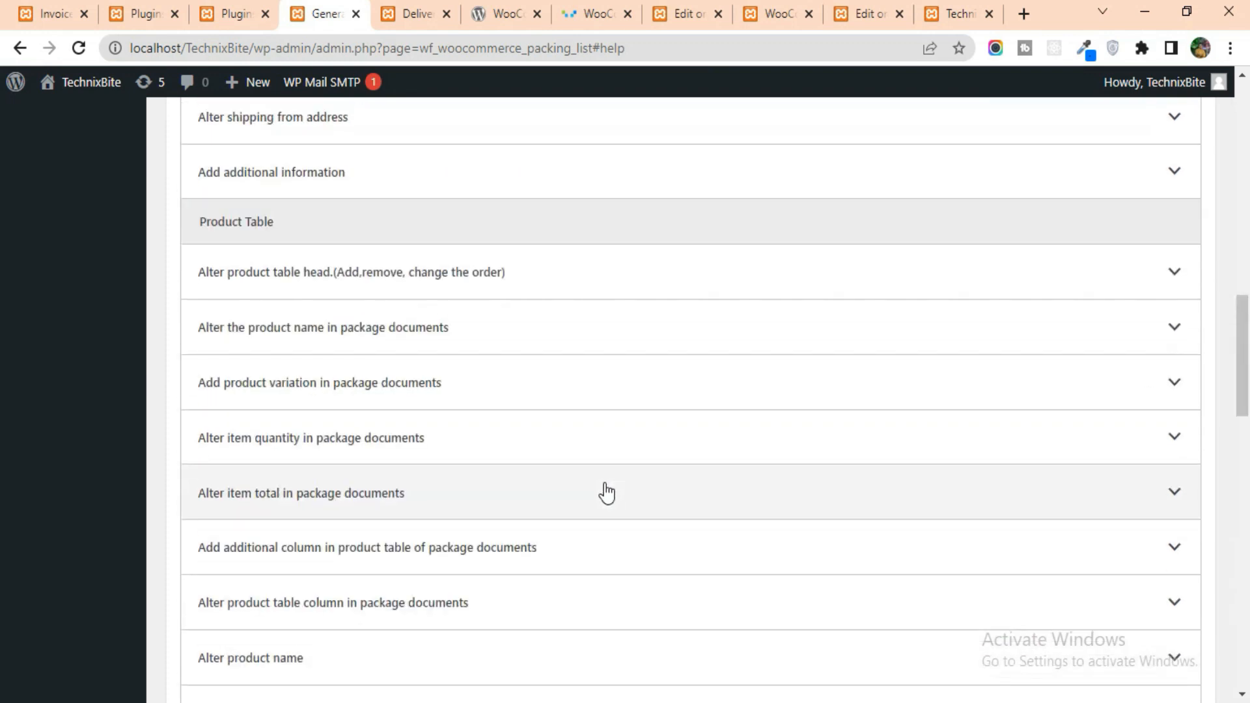
pyautogui.scroll(-8, 482, 490)
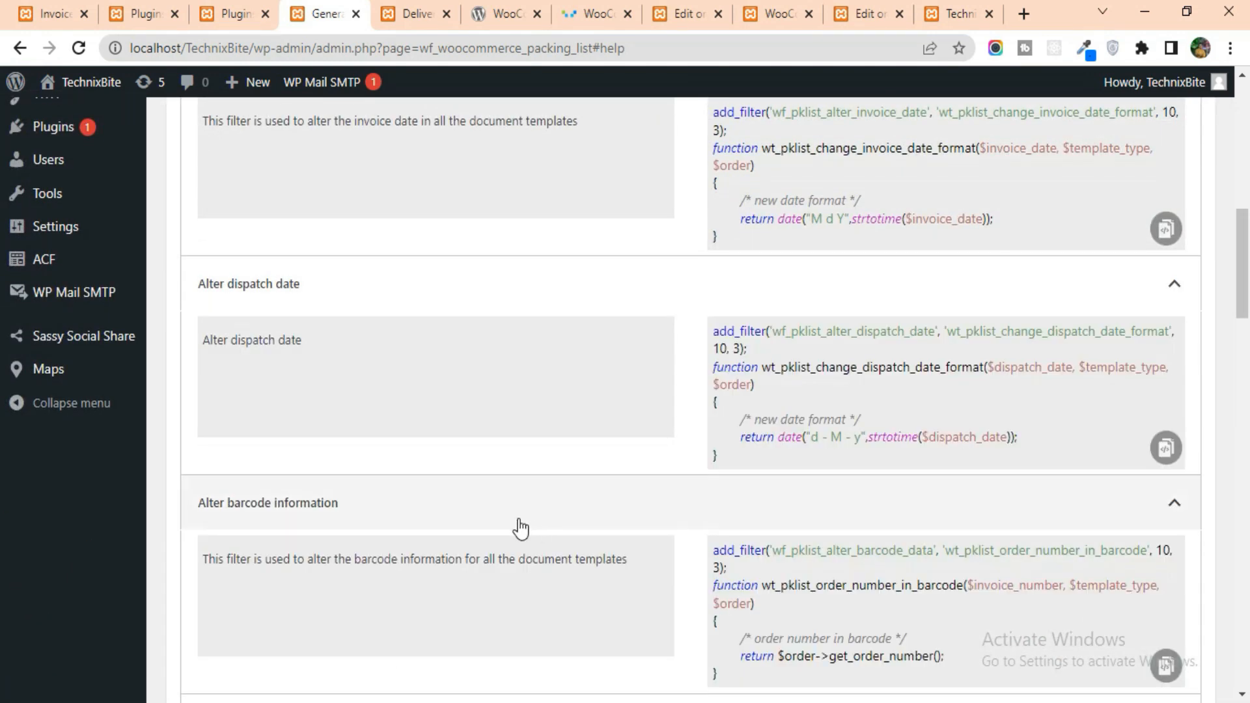
pyautogui.scroll(-4, 519, 527)
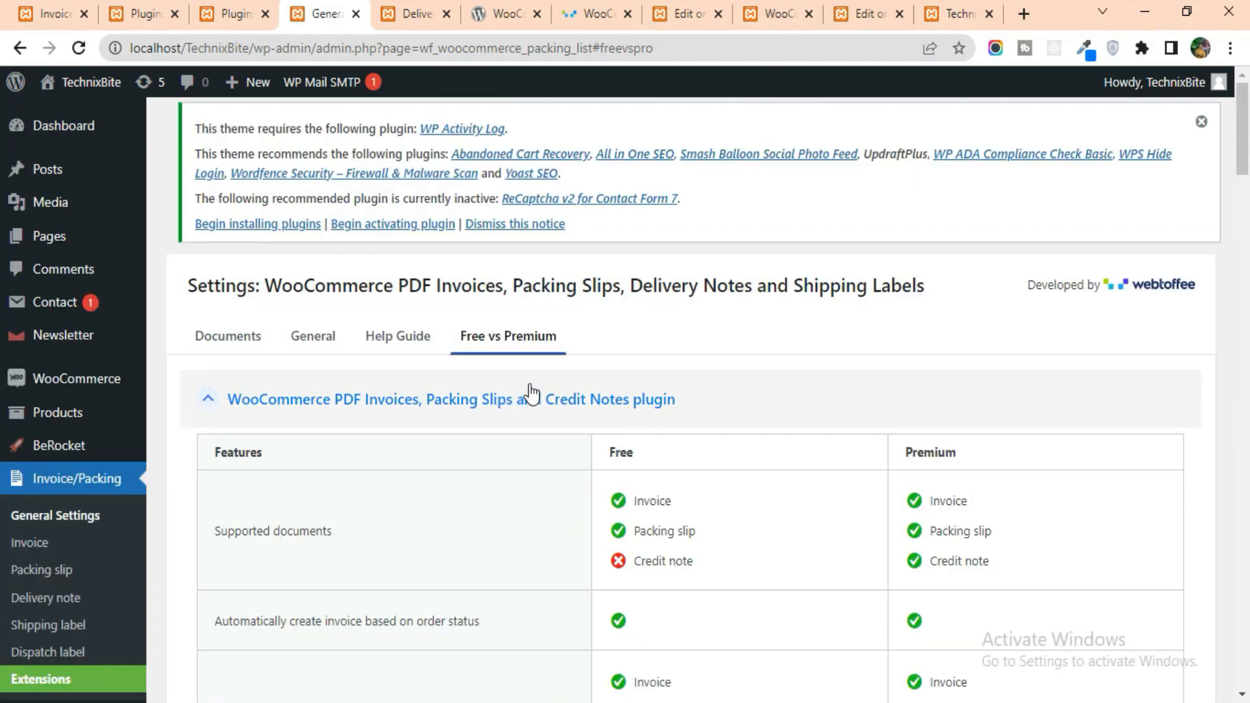
# Compare the free and premium features of the PDF Invoices, Packing Slips and Credit Notes plugin
pyautogui.scroll(-4, 572, 561)
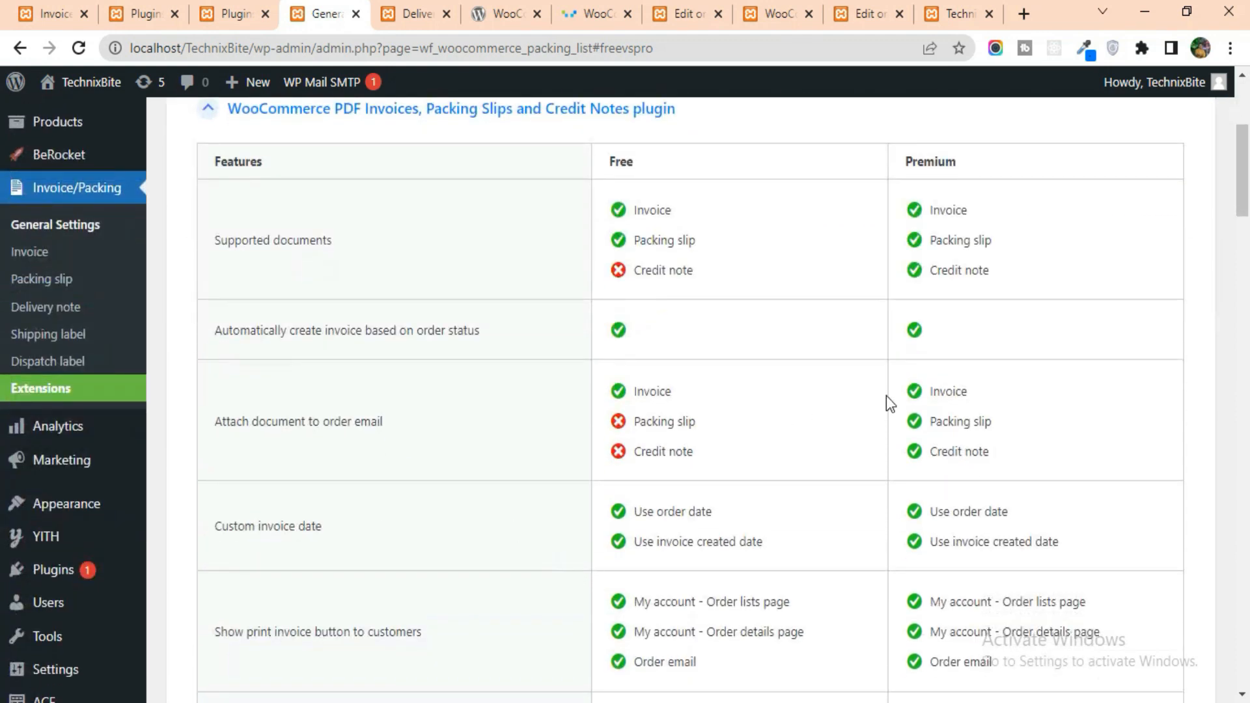
pyautogui.scroll(-10, 965, 384)
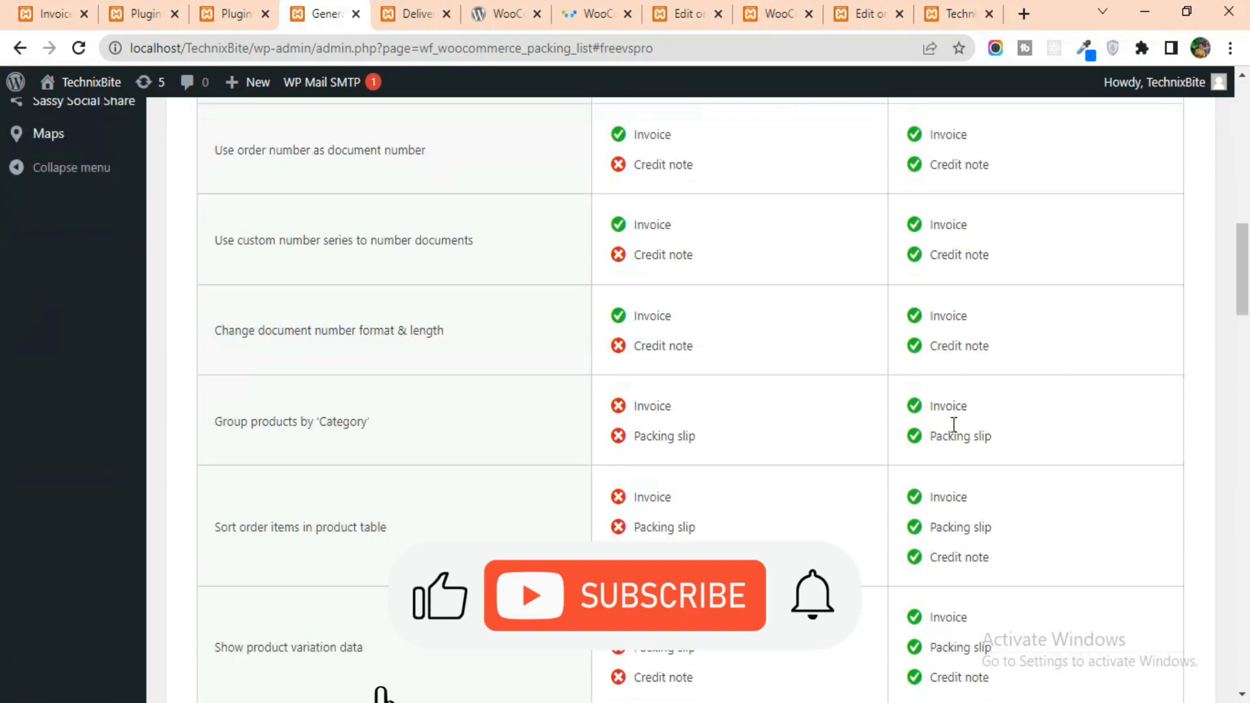
pyautogui.scroll(-5, 963, 431)
pyautogui.scroll(-11, 971, 413)
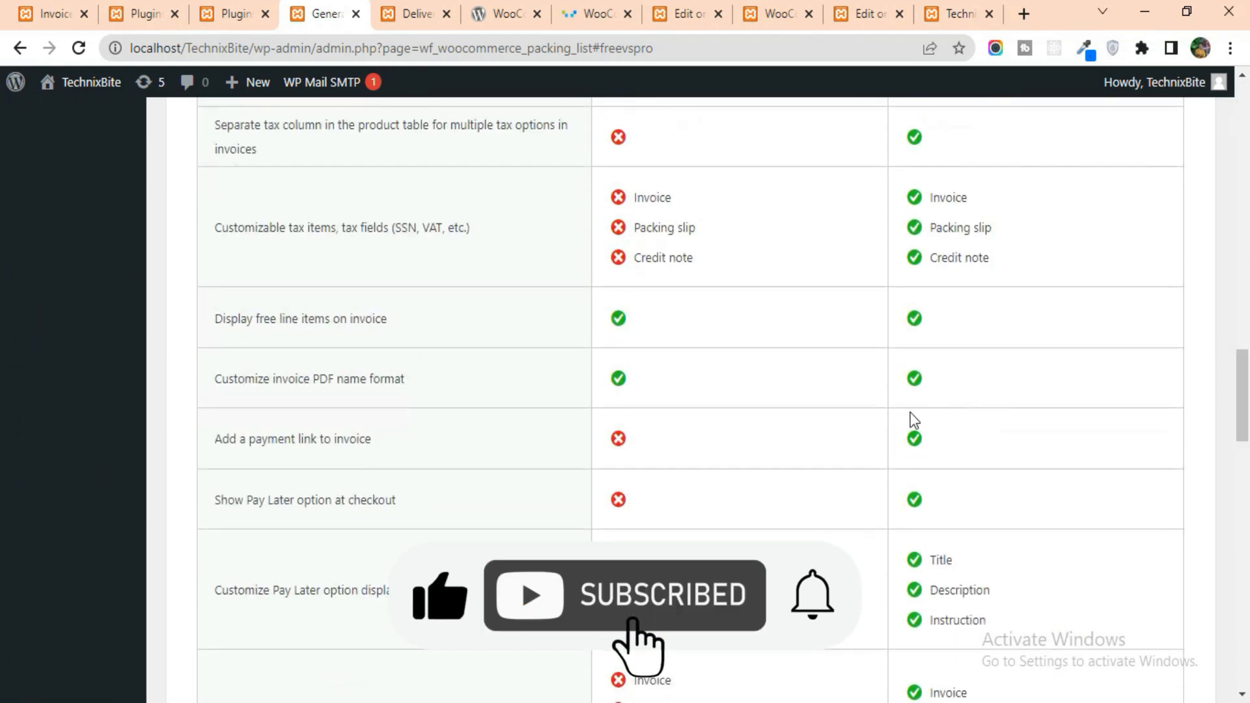
pyautogui.scroll(20, 681, 399)
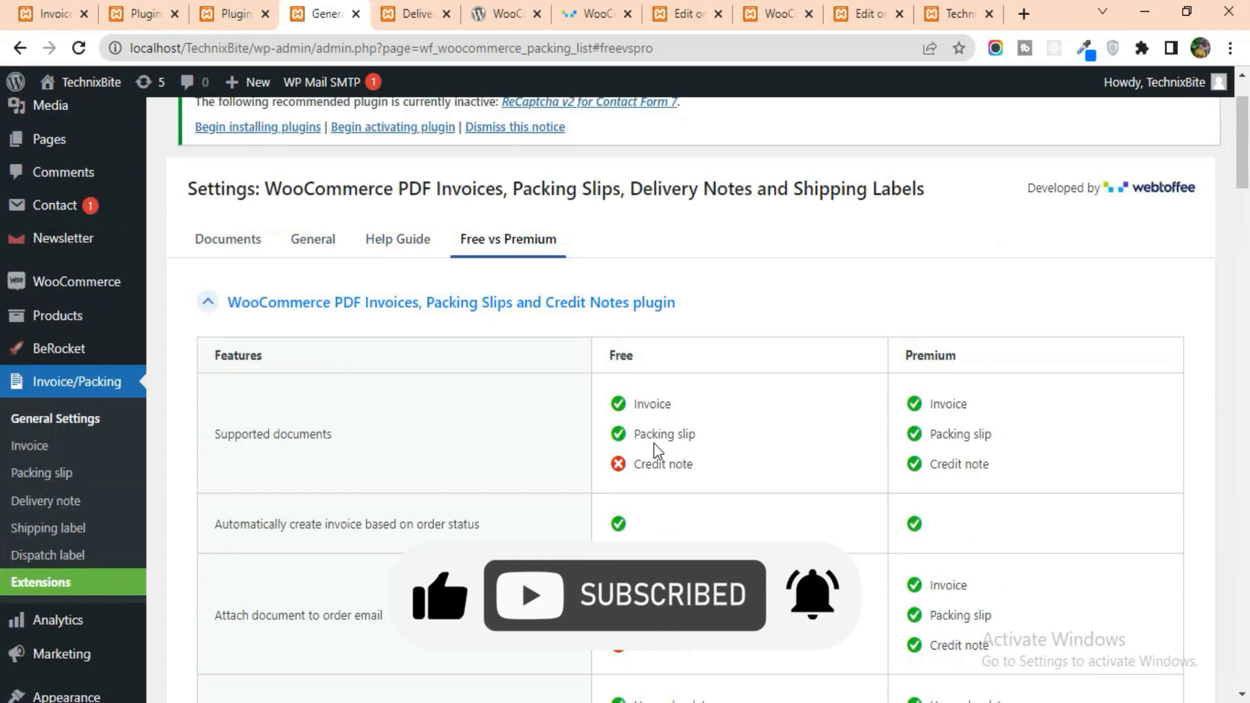
pyautogui.scroll(2, 646, 488)
pyautogui.scroll(-5, 647, 480)
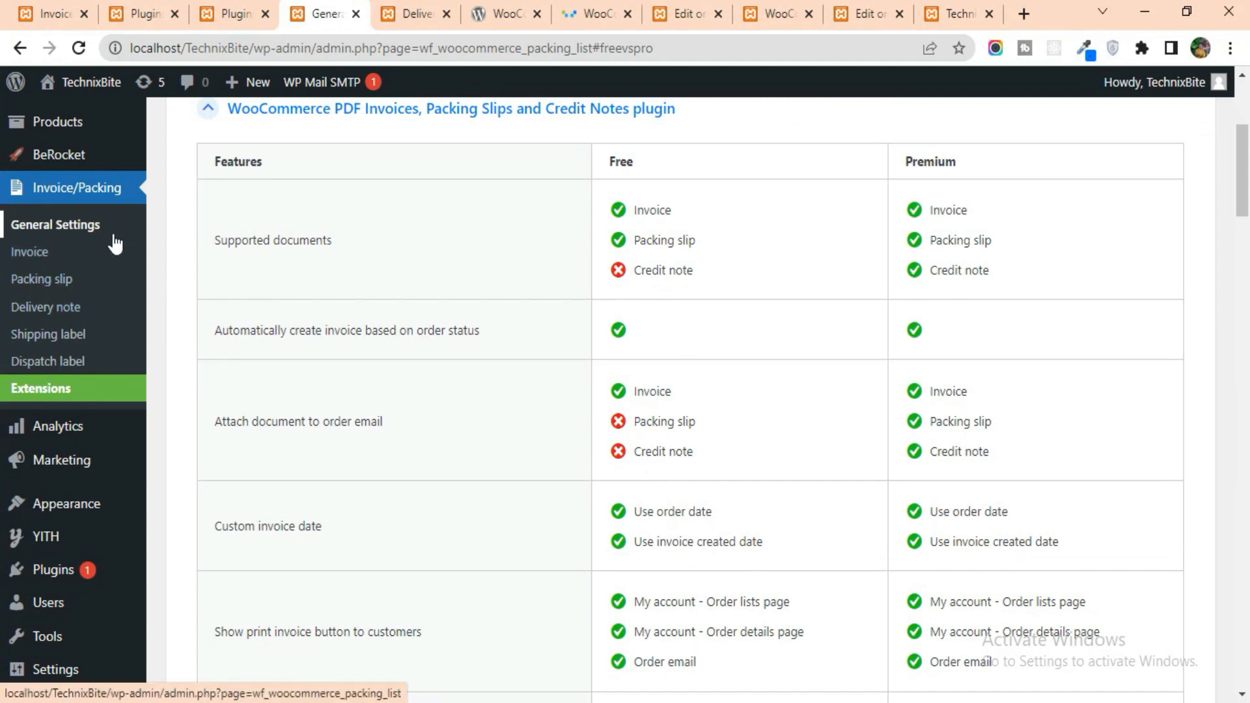
# Open the plugin's Invoice settings and add Processing to the order statuses that automatically create invoices
pyautogui.click(28, 252)
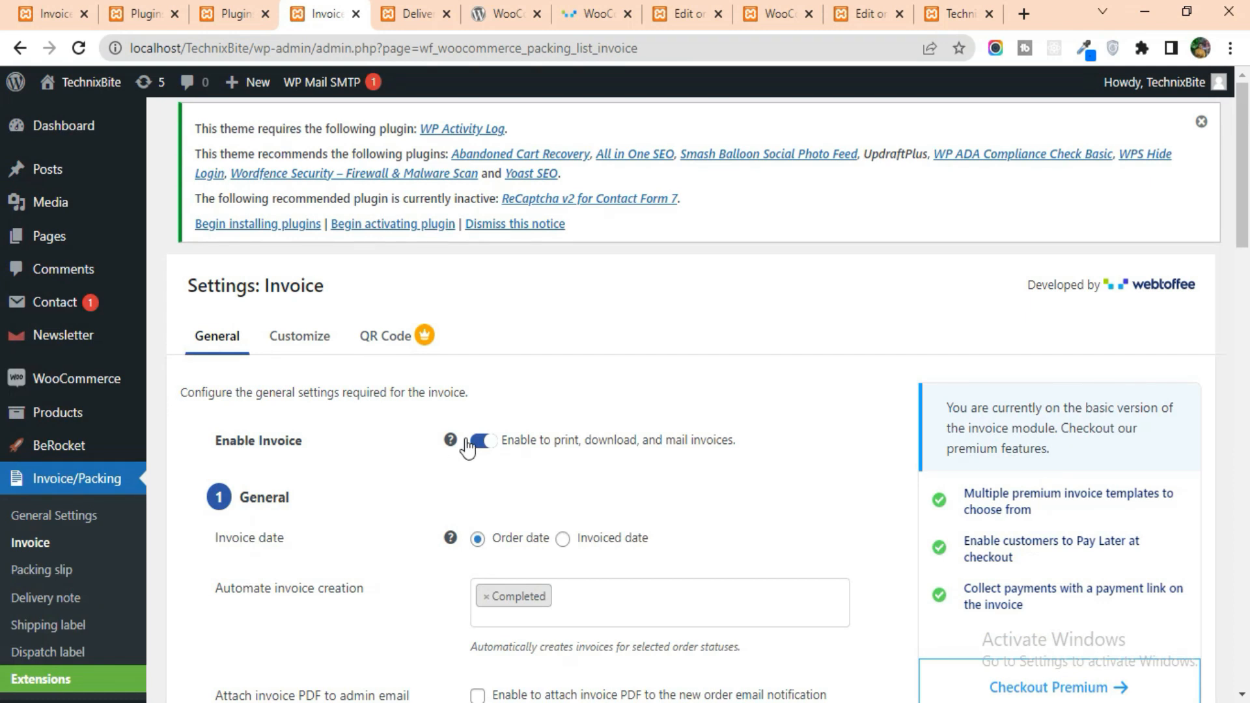
pyautogui.scroll(-3, 317, 528)
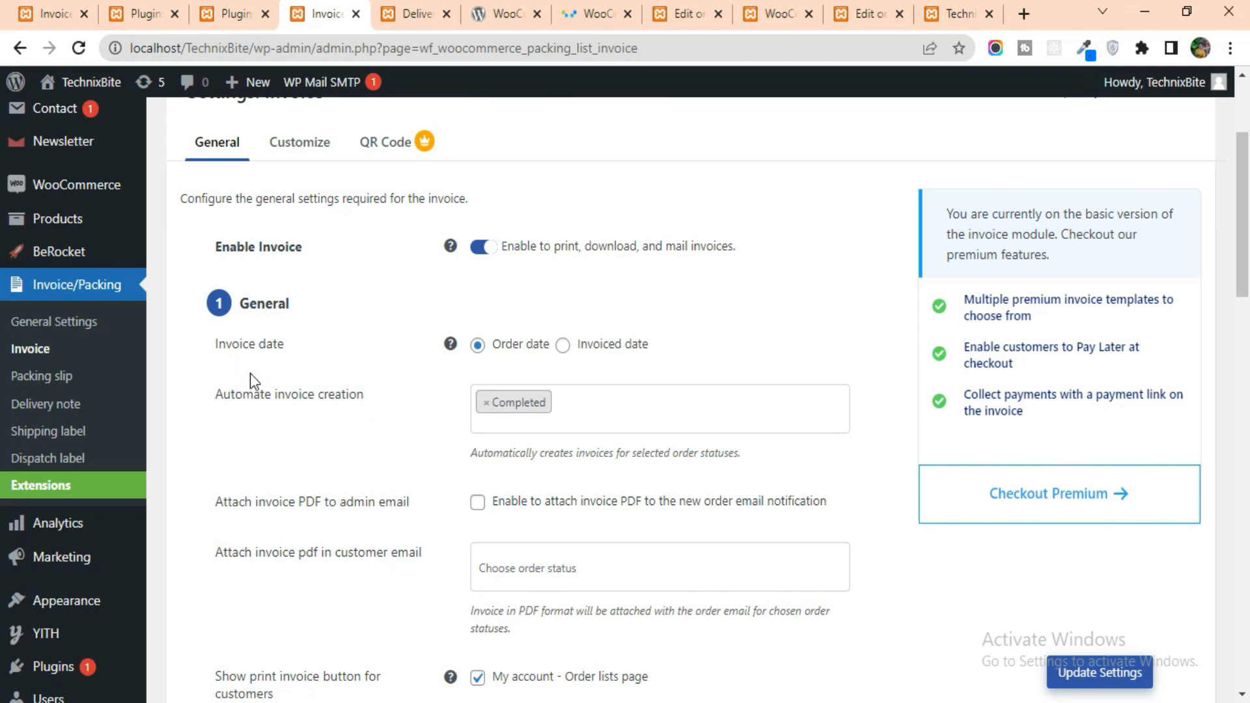
pyautogui.click(572, 402)
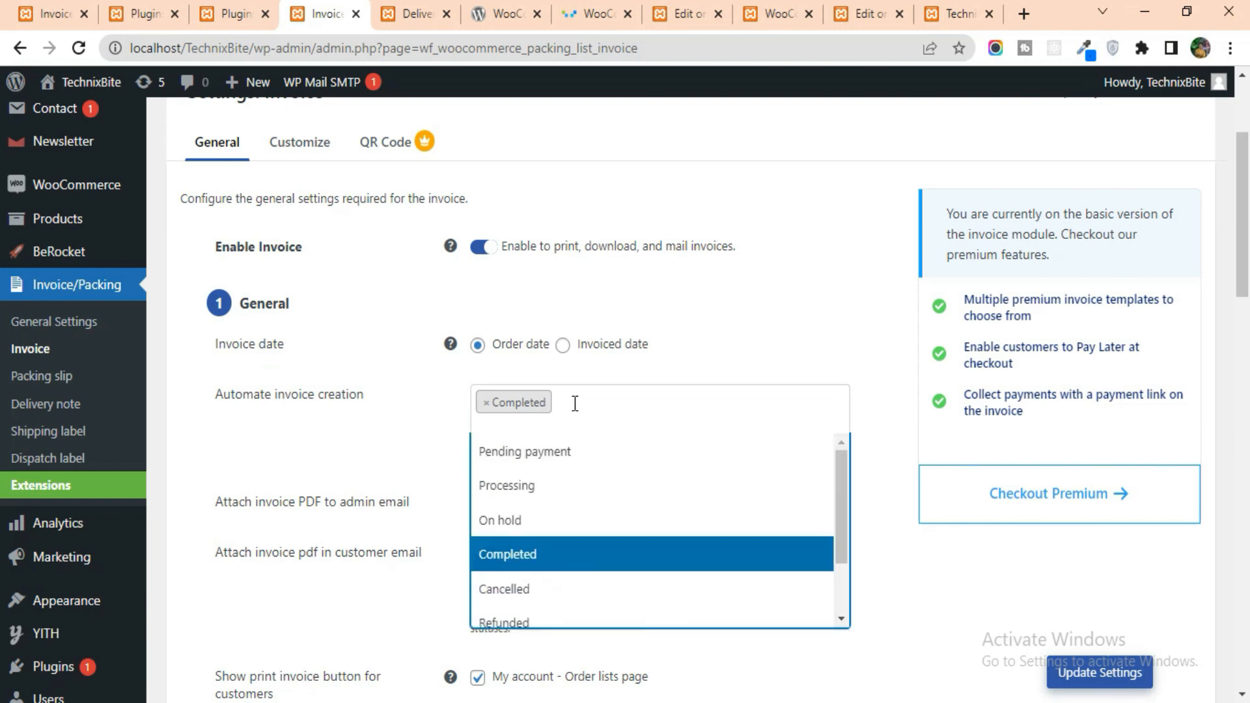
pyautogui.click(535, 492)
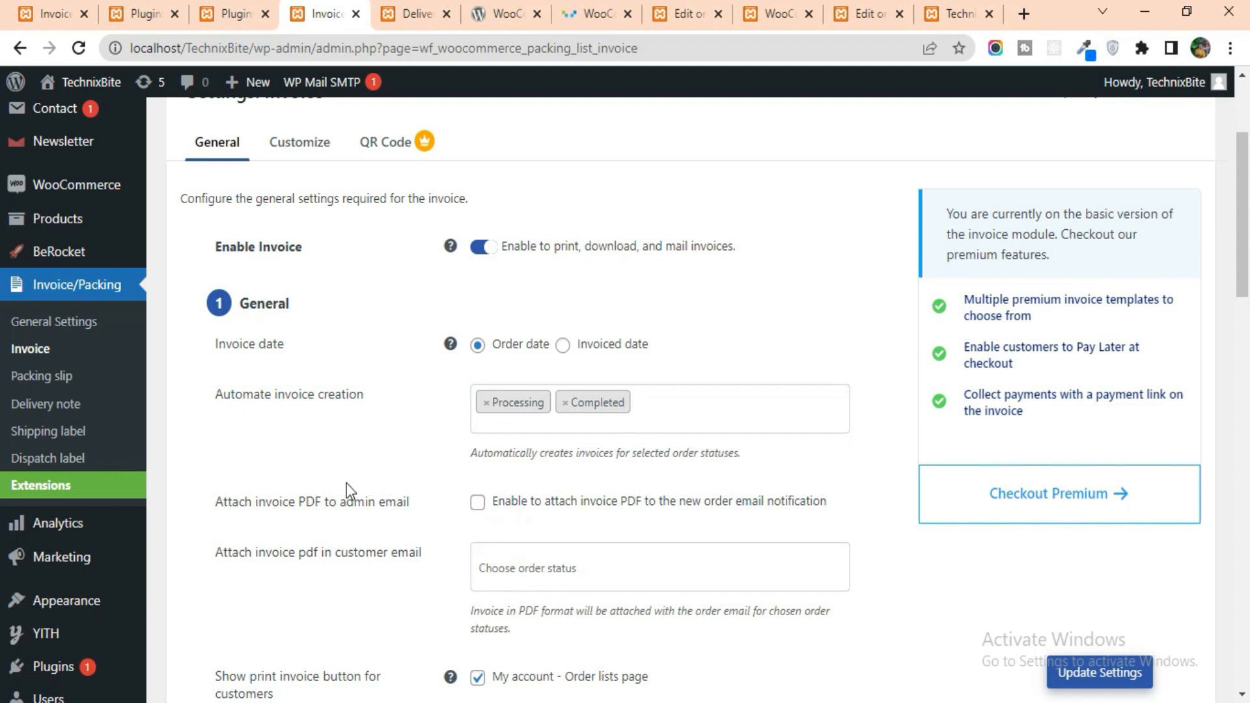
# Enable attaching the invoice PDF to the admin's new order email and to customer emails for the Processing and Completed statuses
pyautogui.scroll(-1, 400, 482)
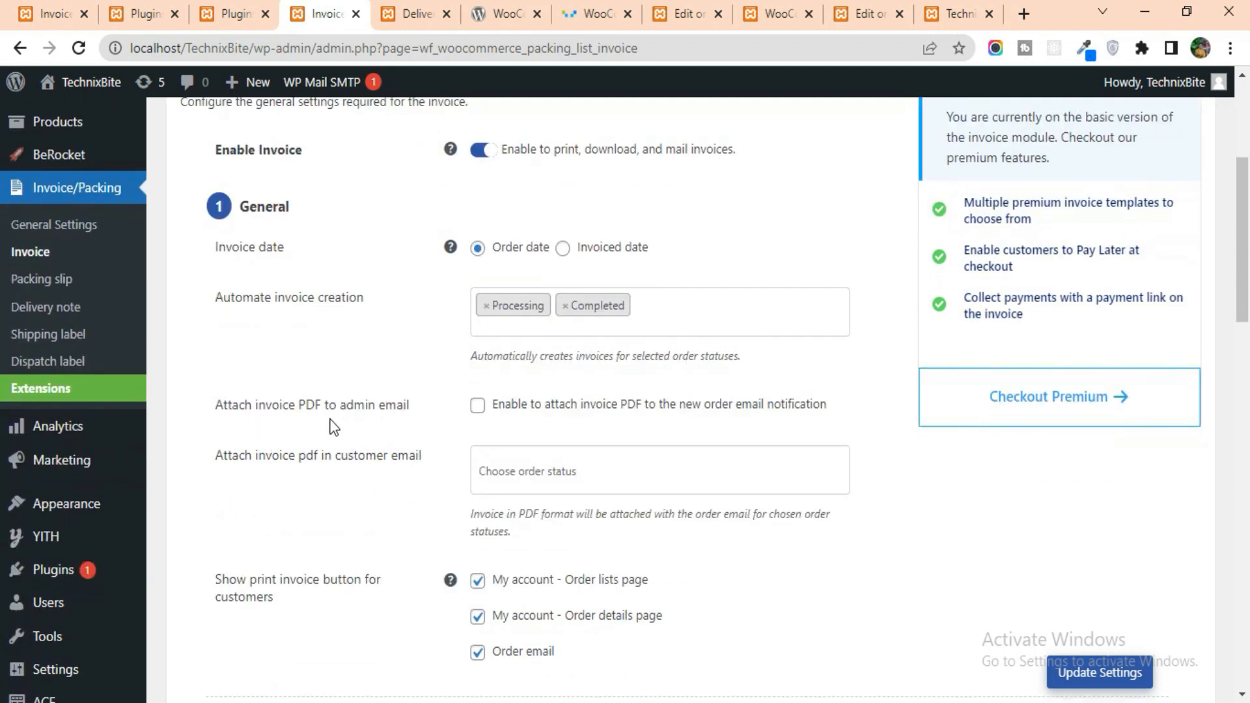
pyautogui.click(477, 406)
pyautogui.click(588, 475)
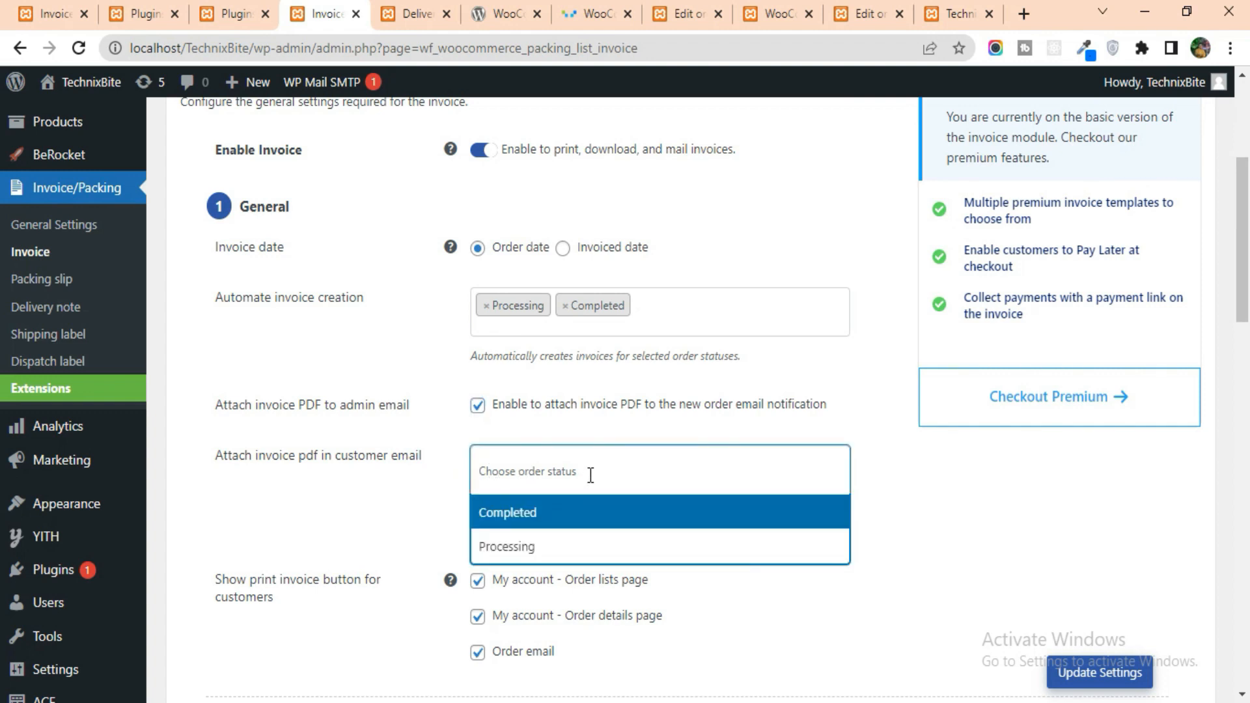
pyautogui.click(551, 544)
pyautogui.click(590, 470)
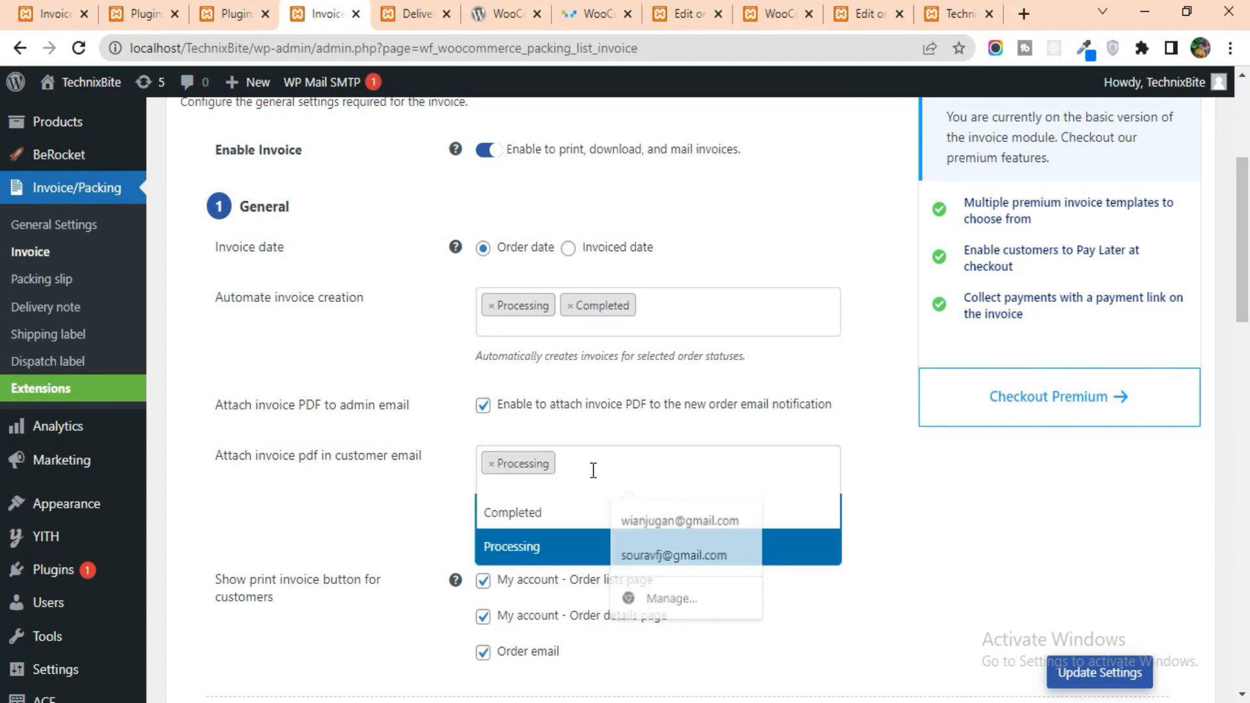
pyautogui.click(568, 514)
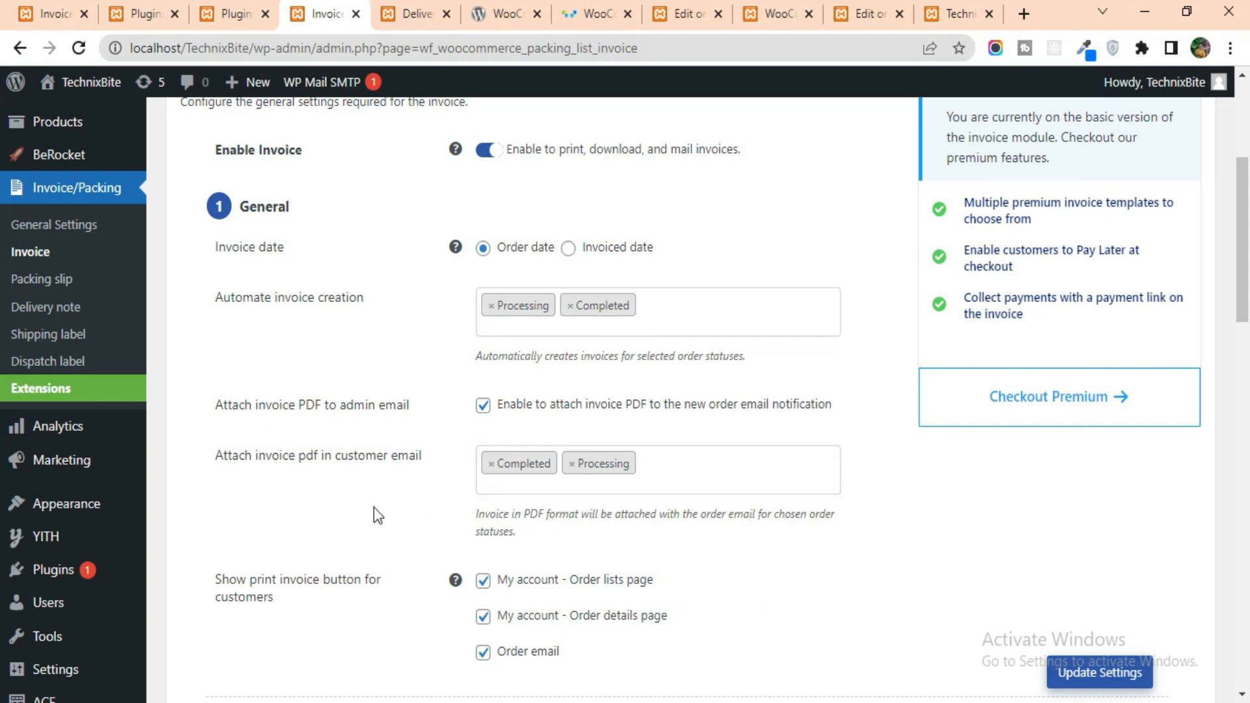
# Try the custom number series for invoice numbers and return to using the WooCommerce order number
pyautogui.scroll(-3, 376, 515)
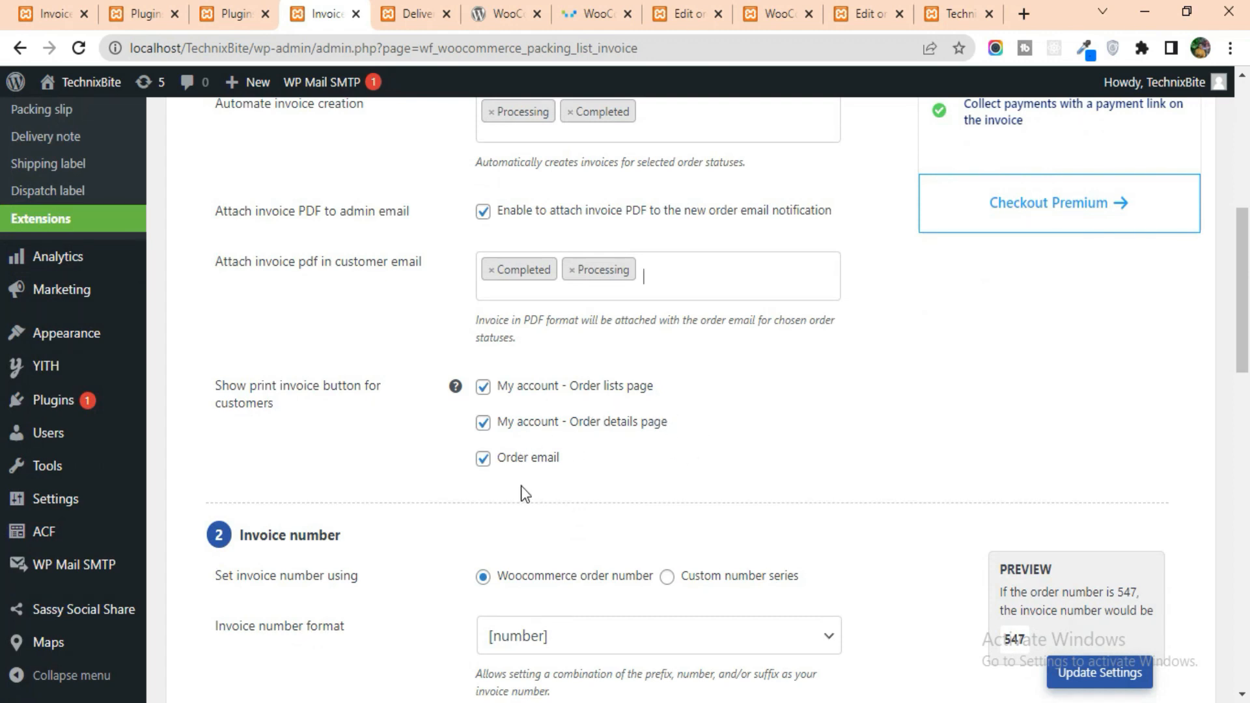
pyautogui.scroll(-5, 576, 470)
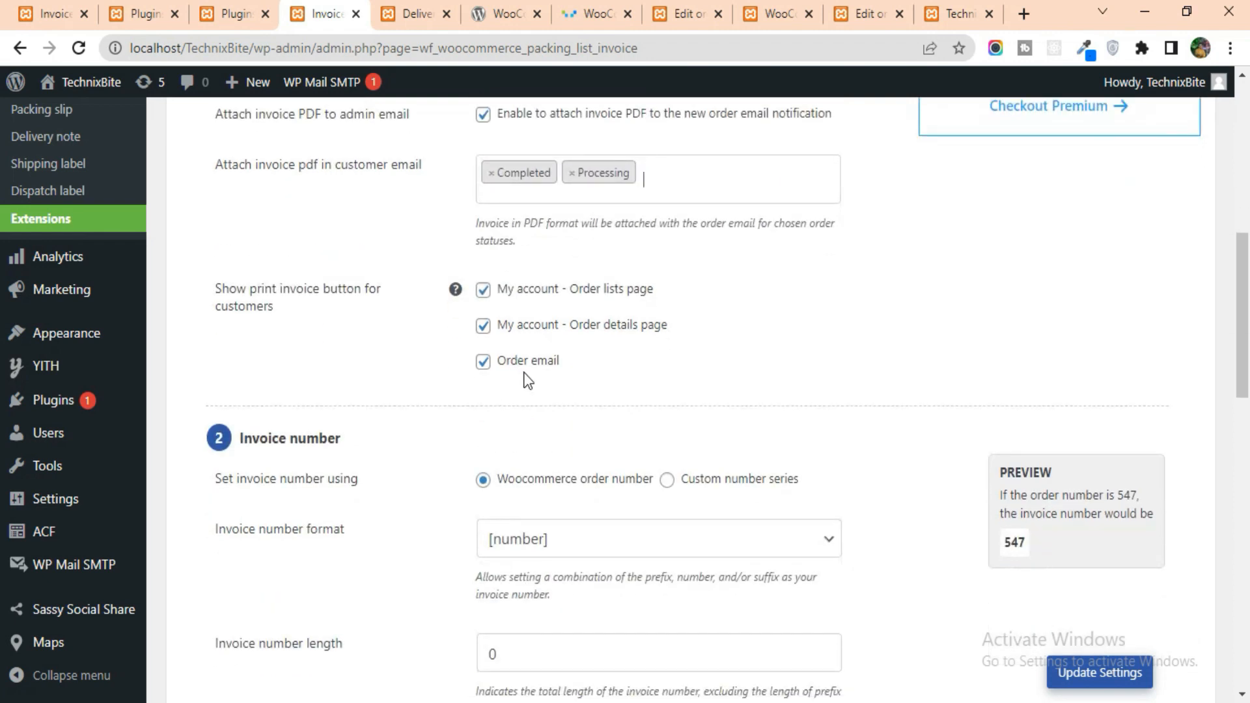
pyautogui.moveTo(216, 286); pyautogui.dragTo(362, 294)
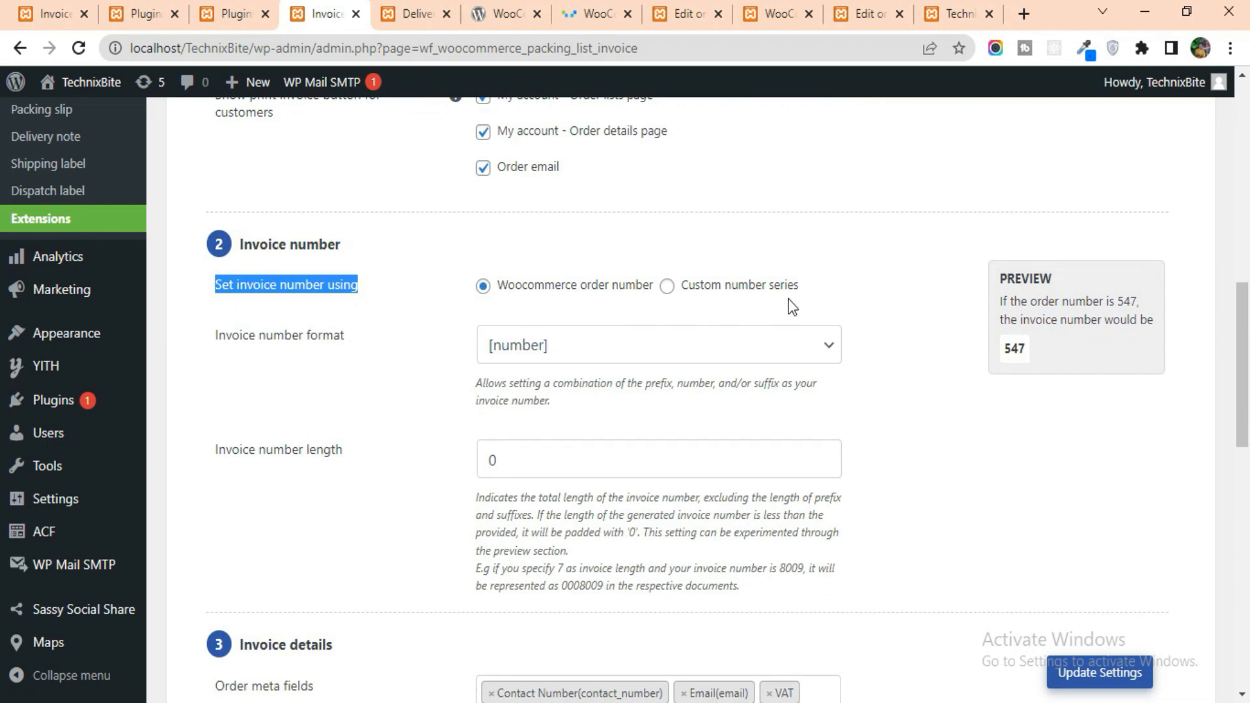
pyautogui.click(667, 288)
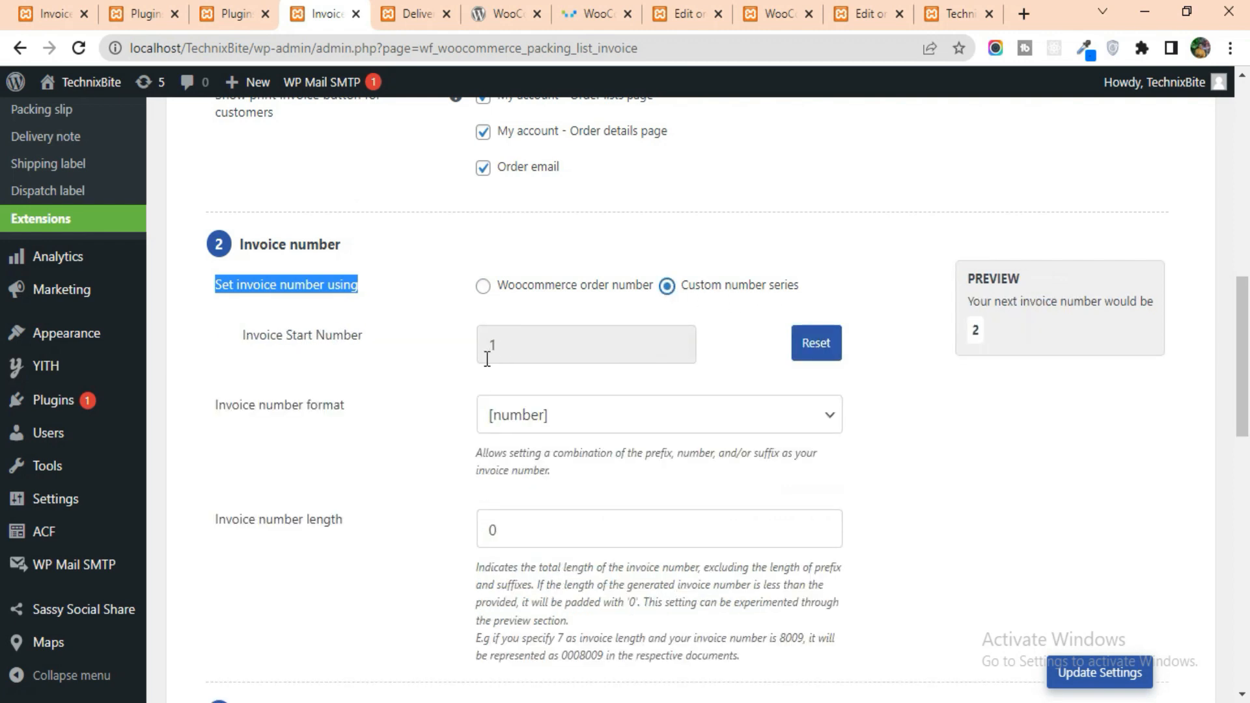
pyautogui.click(482, 288)
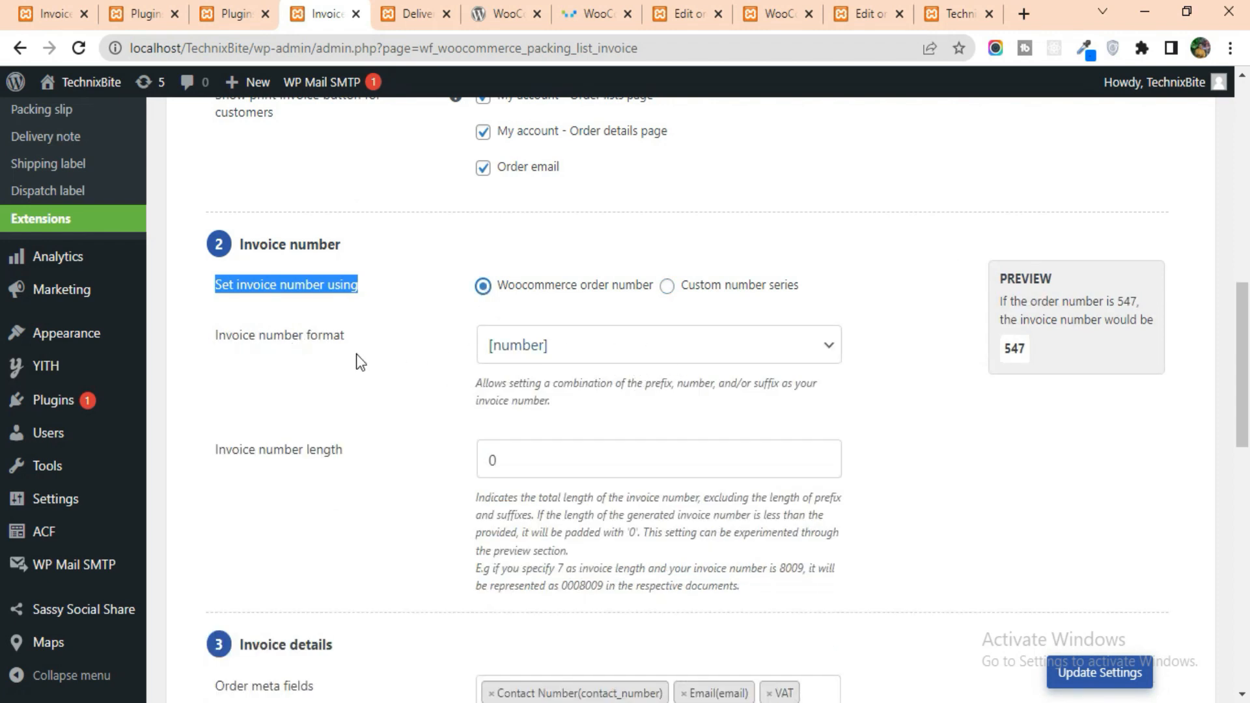
# Set the invoice number format to [prefix][number][suffix]
pyautogui.click(819, 355)
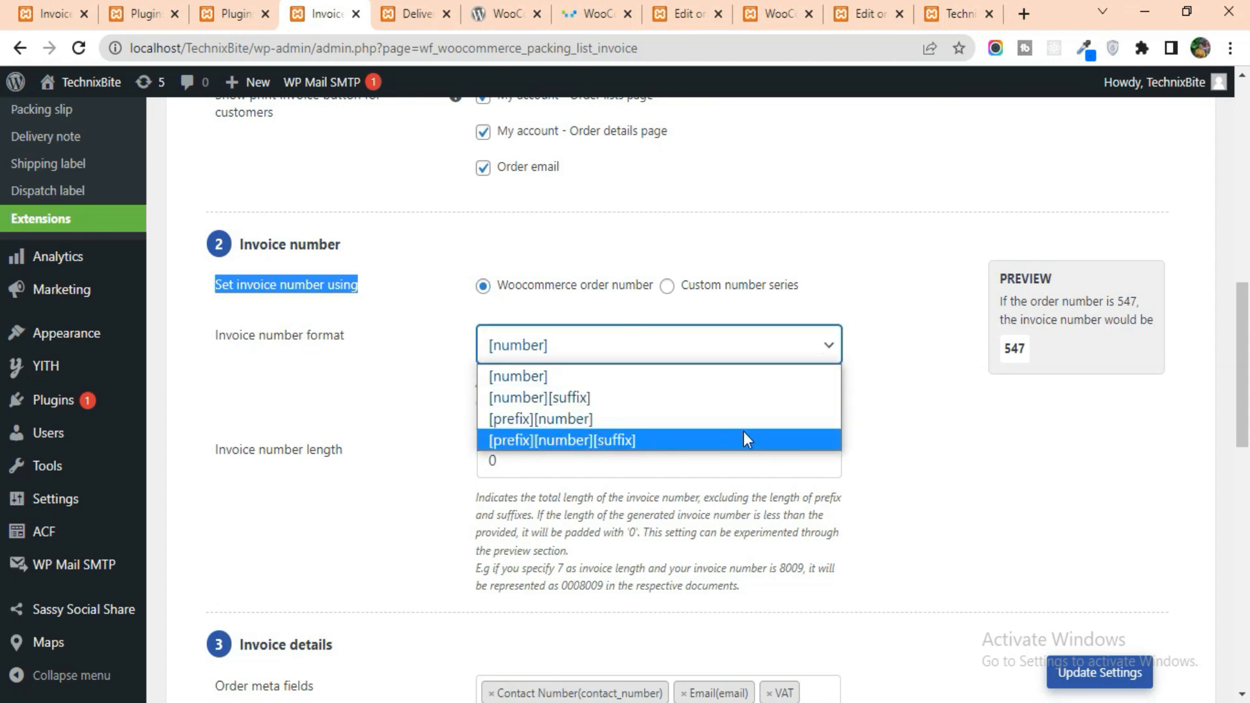
pyautogui.click(641, 440)
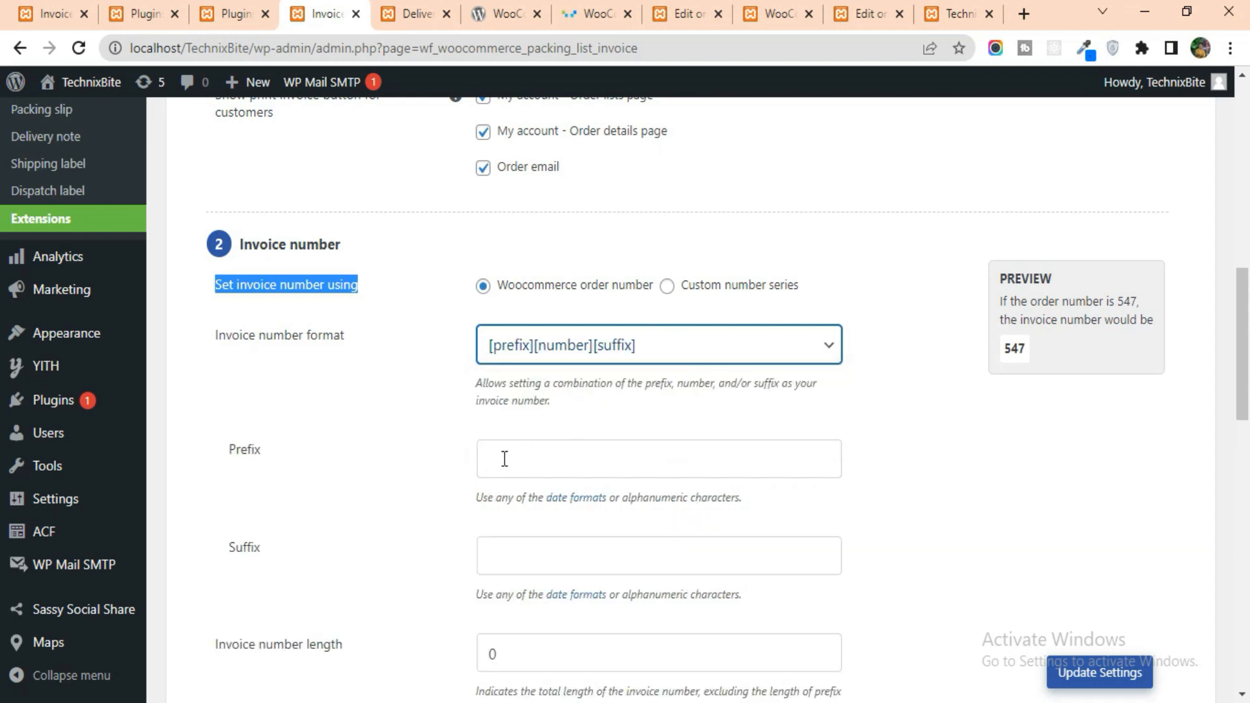
pyautogui.scroll(-1, 504, 456)
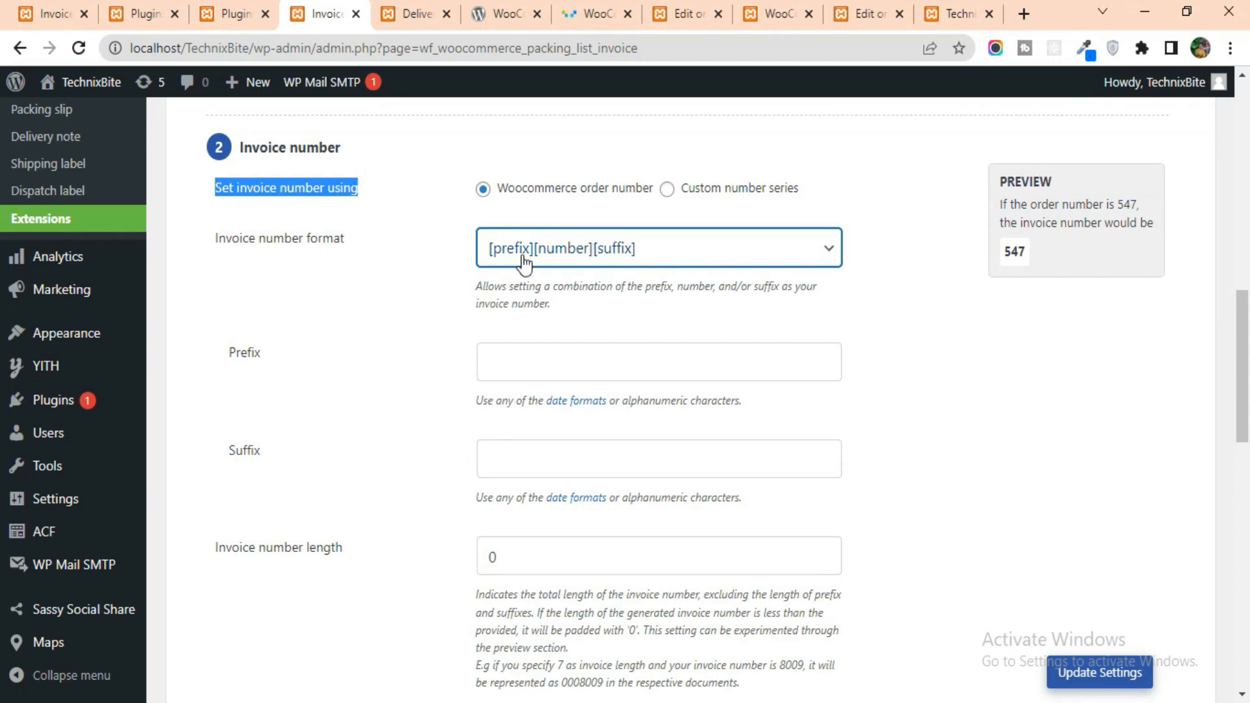
# Set the invoice number format to [prefix][number] and read the explanation of the invoice number length setting
pyautogui.click(597, 255)
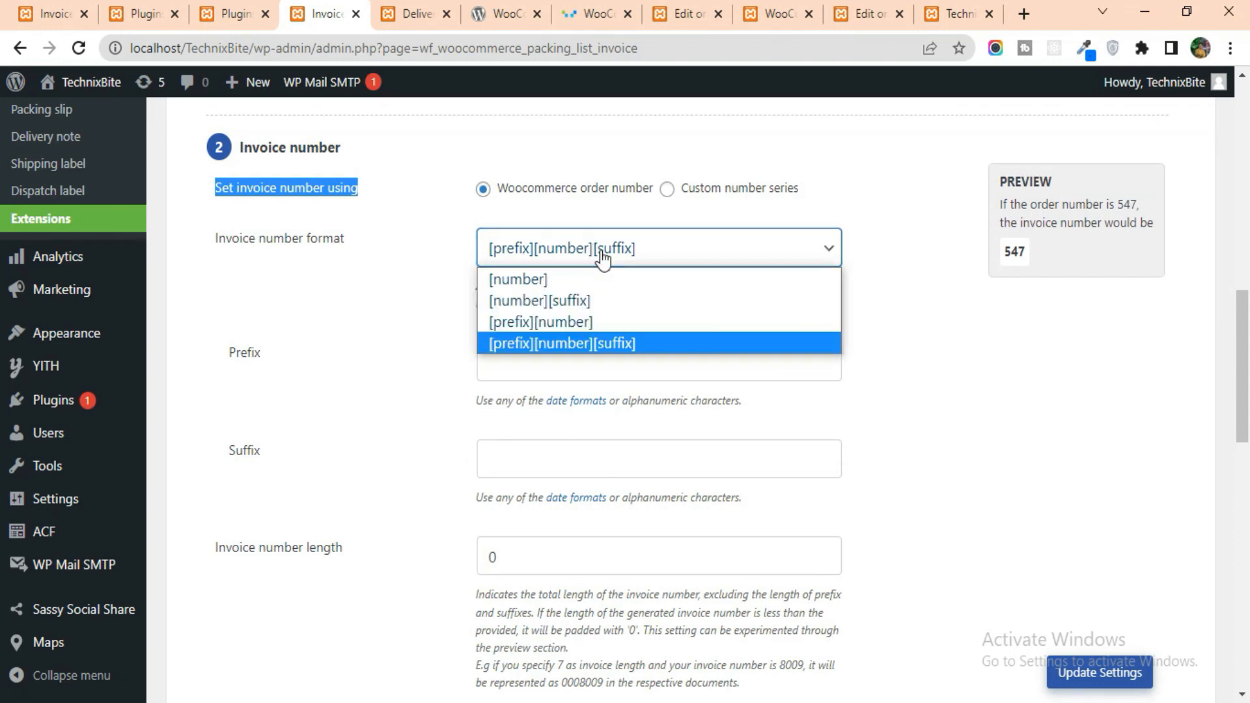
pyautogui.click(579, 323)
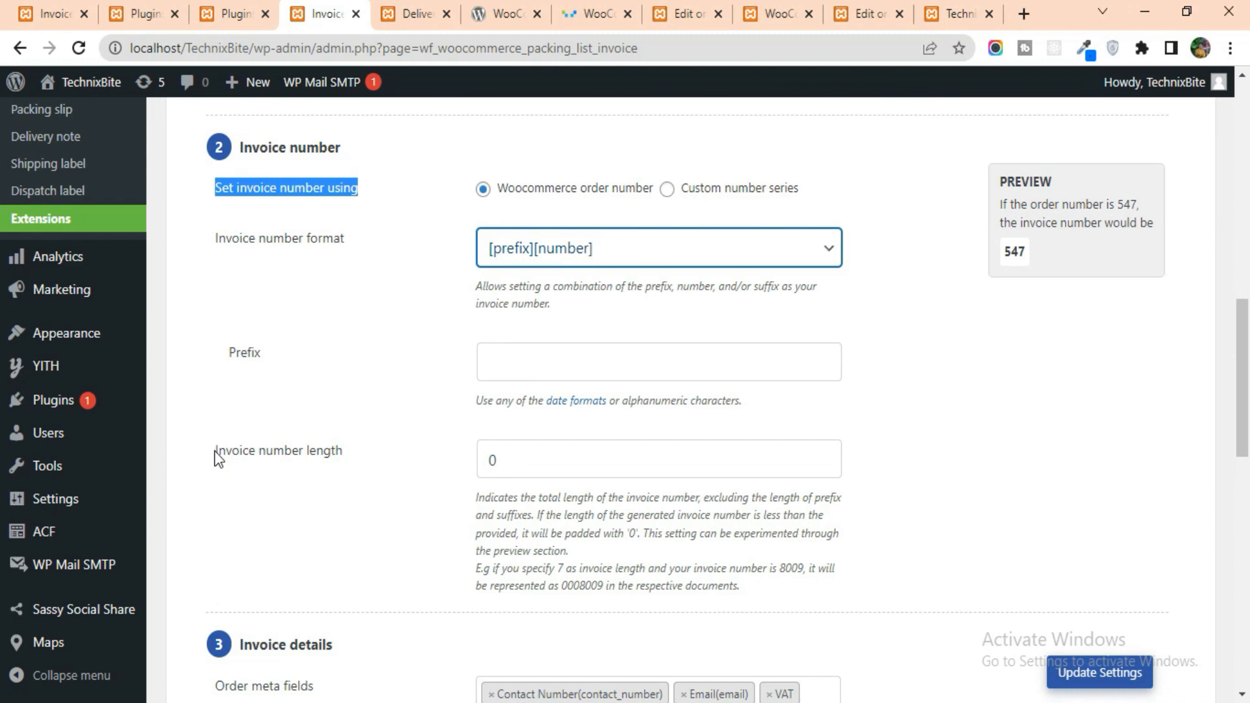
pyautogui.moveTo(214, 451); pyautogui.dragTo(350, 457)
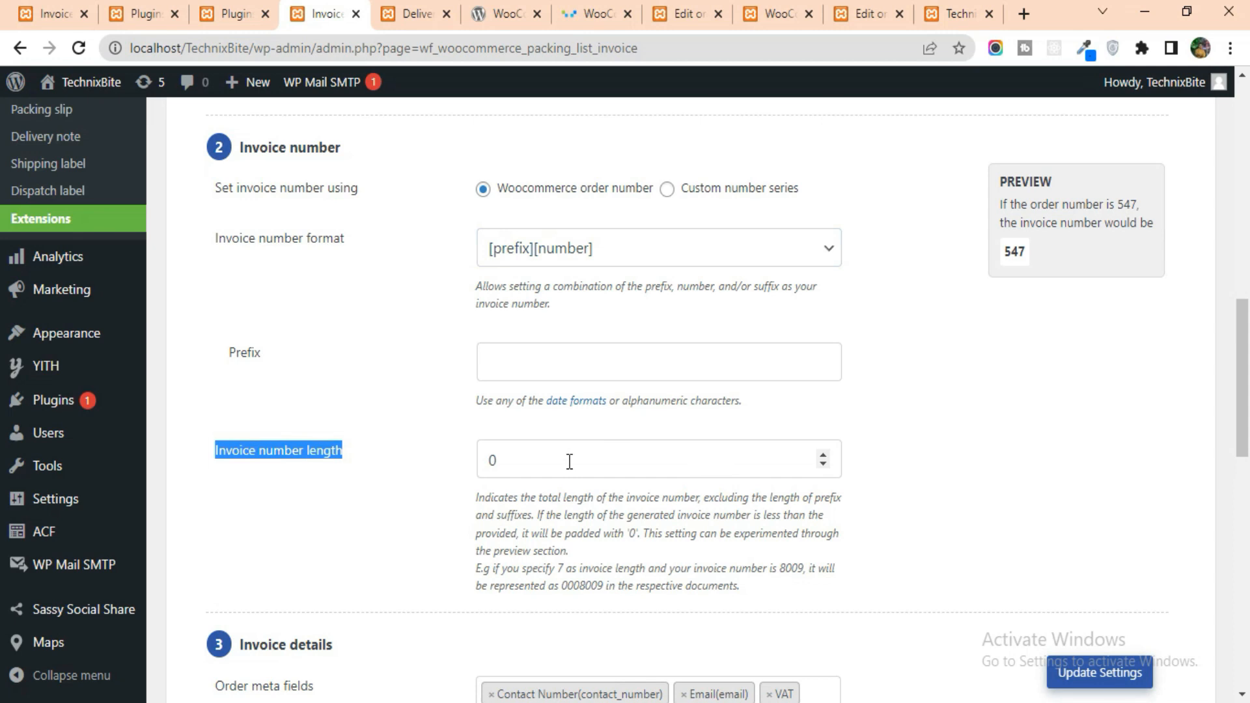
pyautogui.scroll(-4, 568, 461)
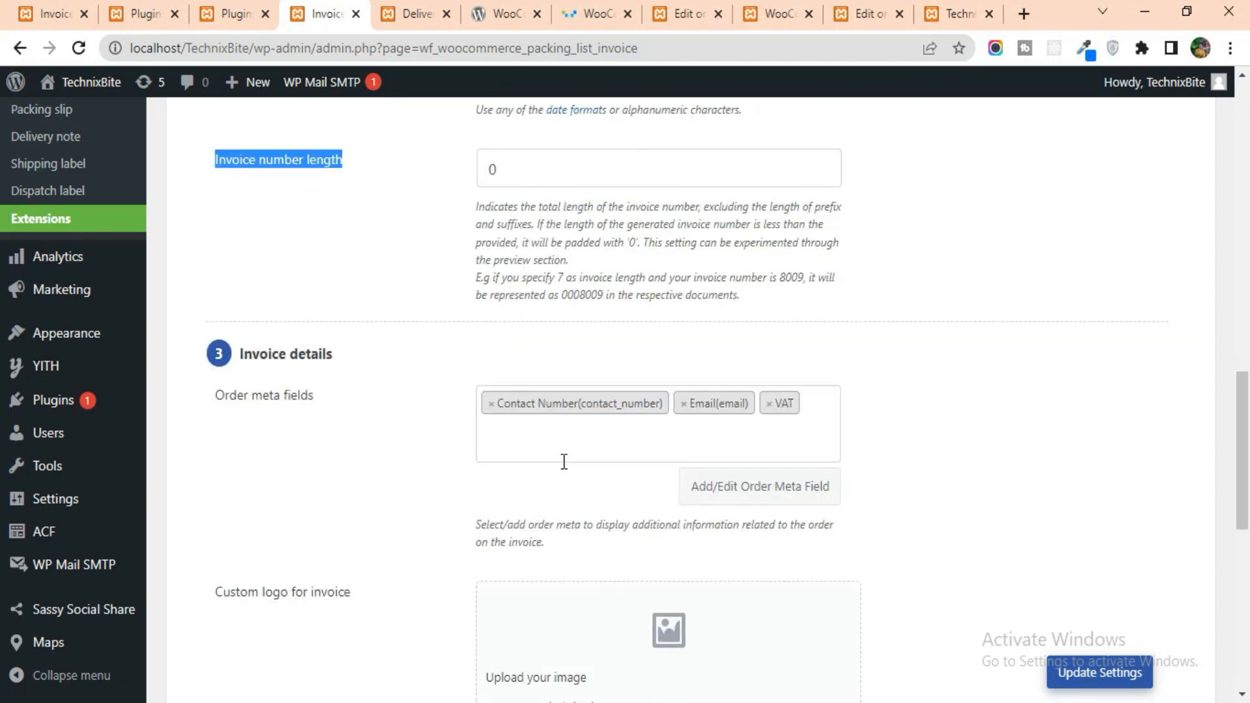
pyautogui.moveTo(559, 295); pyautogui.dragTo(603, 297)
pyautogui.moveTo(785, 278); pyautogui.dragTo(803, 278)
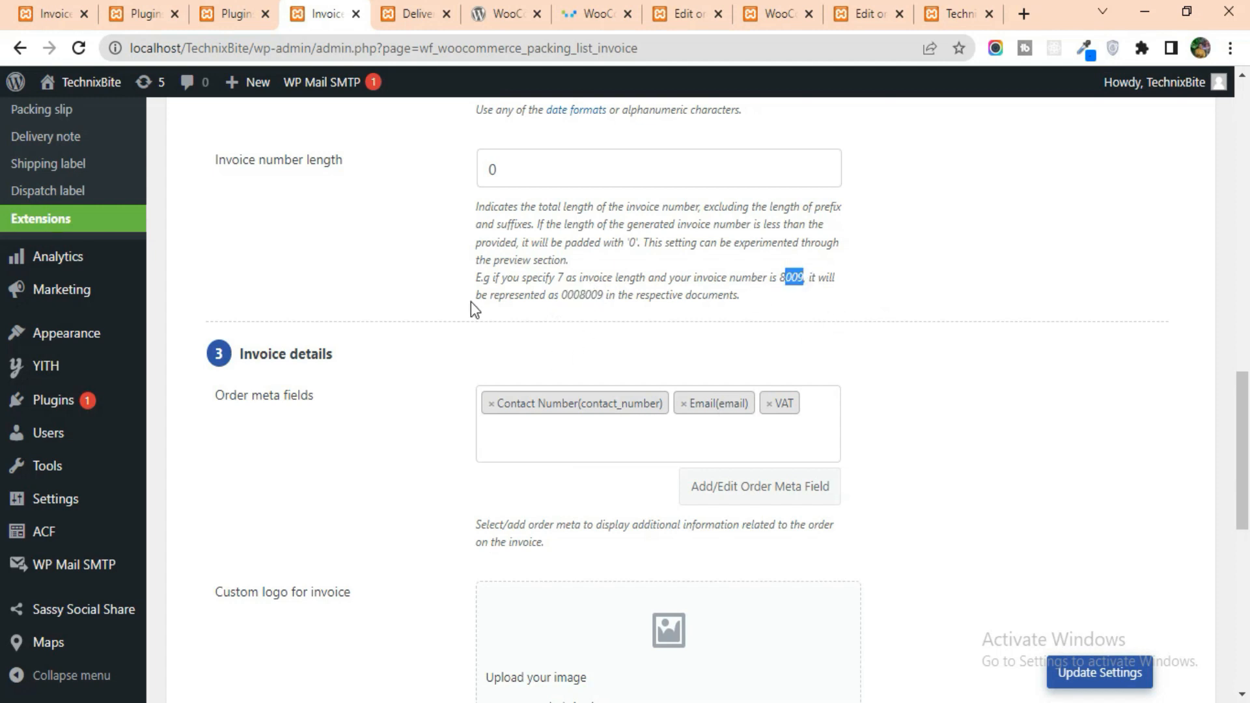
# Add Customer Note to the order meta fields shown on the invoice
pyautogui.scroll(-1, 382, 304)
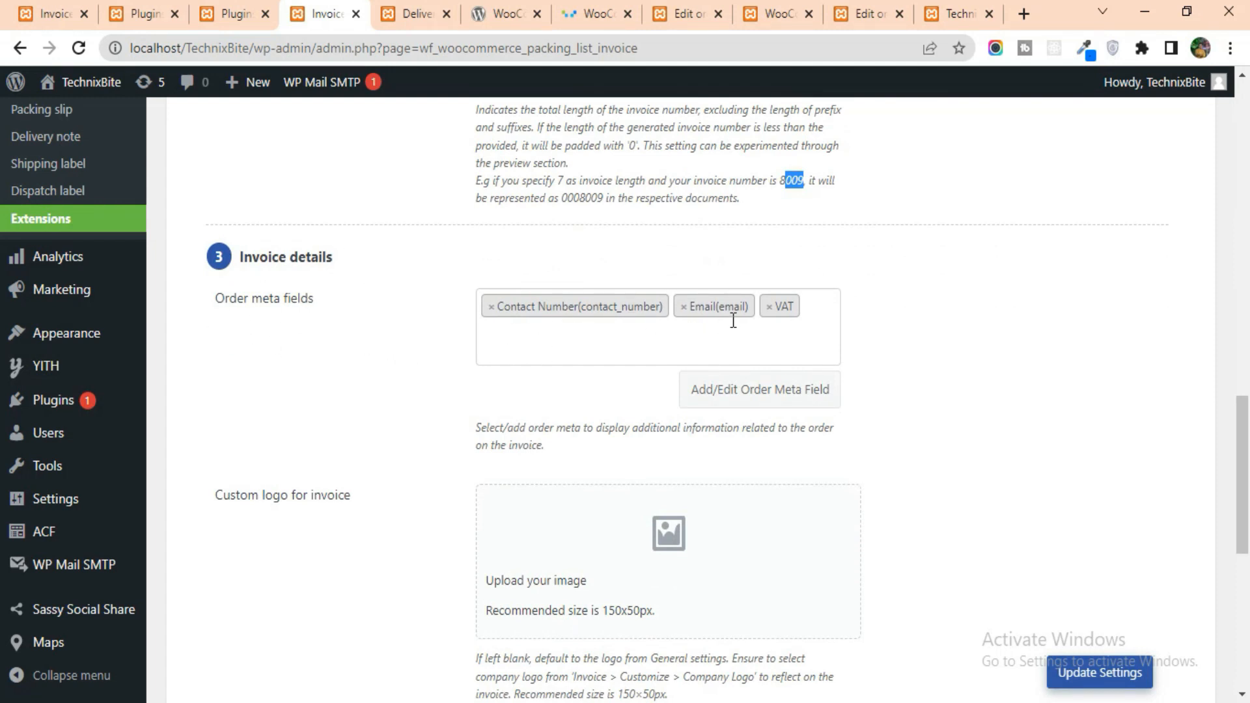
pyautogui.click(532, 345)
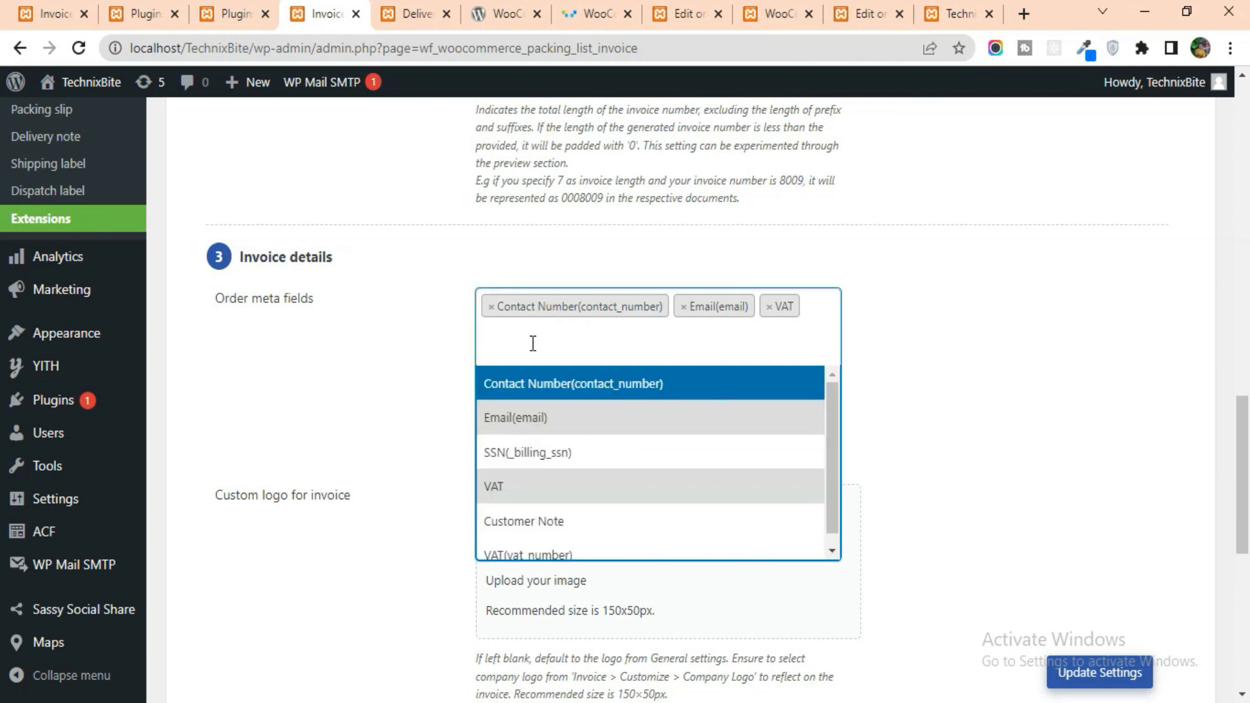
pyautogui.click(549, 516)
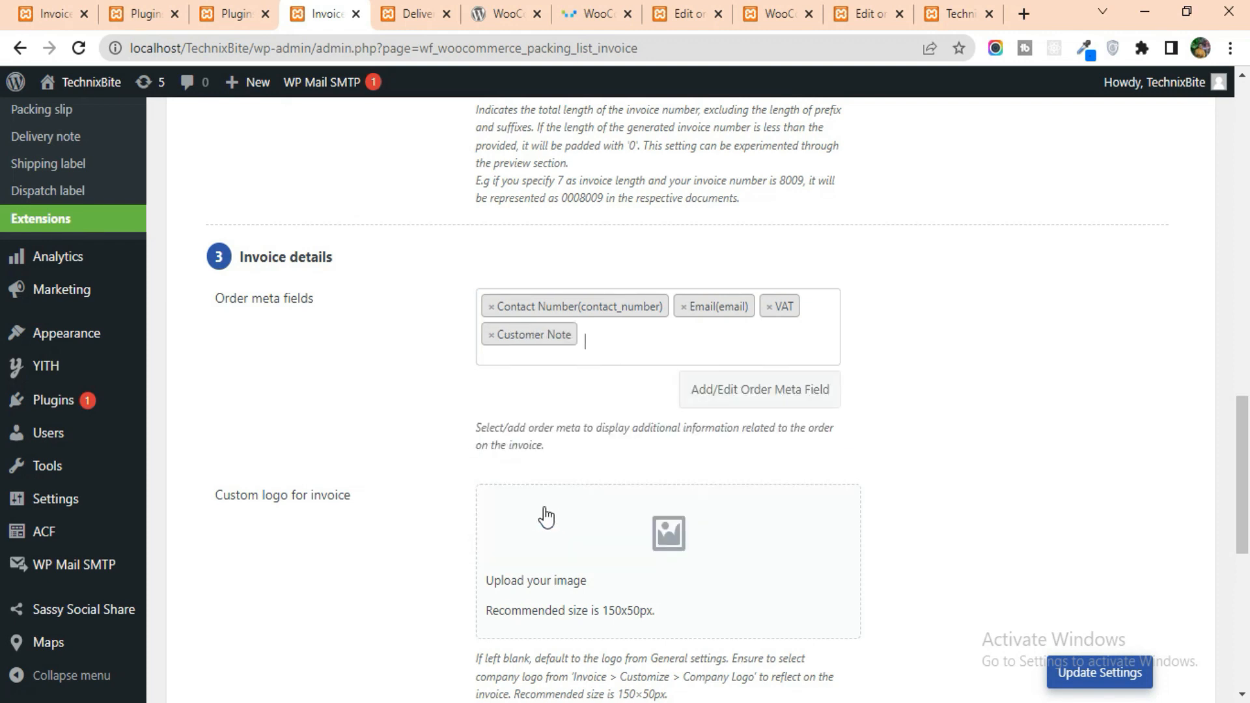
# Set the TechnixBite logo from the media library as the custom logo for the invoice
pyautogui.scroll(-3, 304, 424)
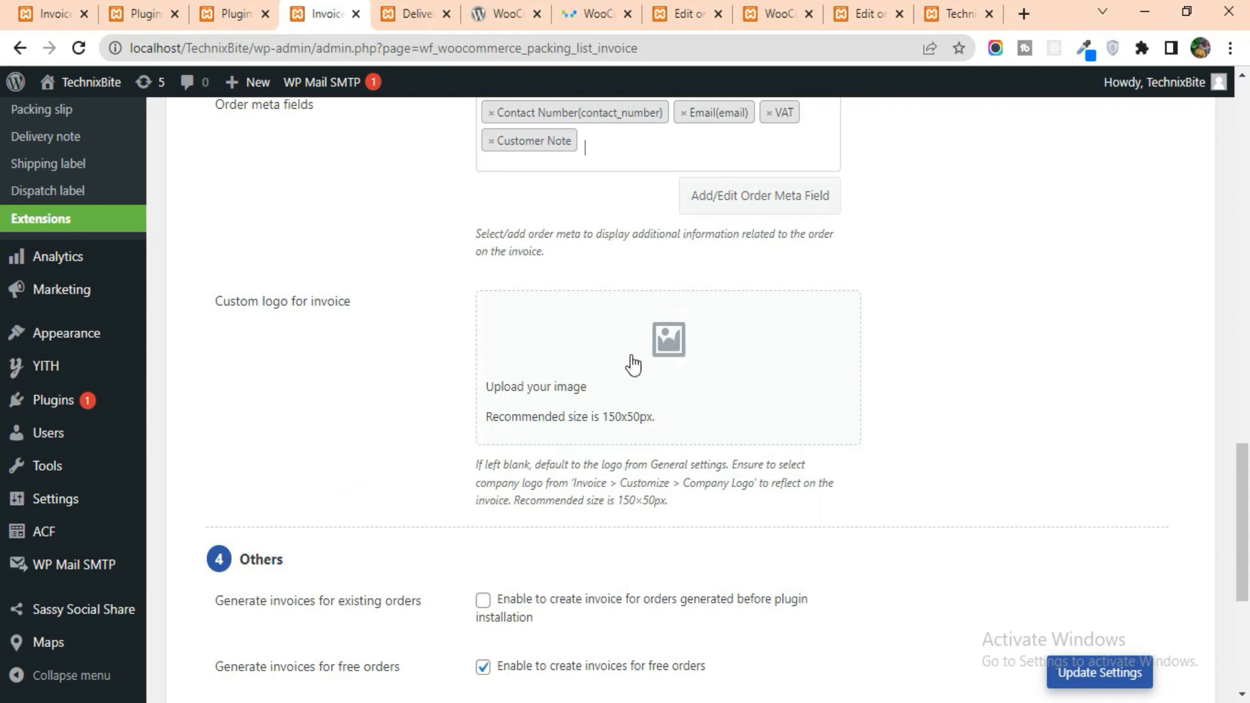
pyautogui.click(671, 342)
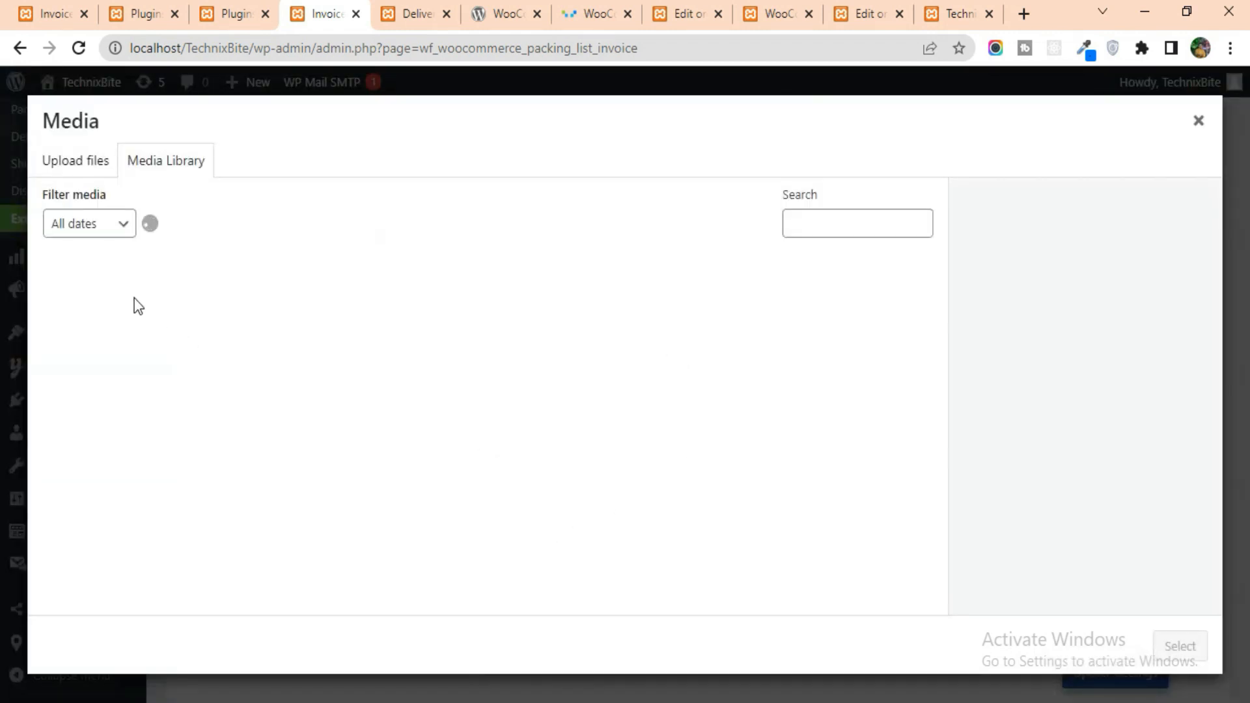
pyautogui.click(119, 302)
pyautogui.click(1175, 644)
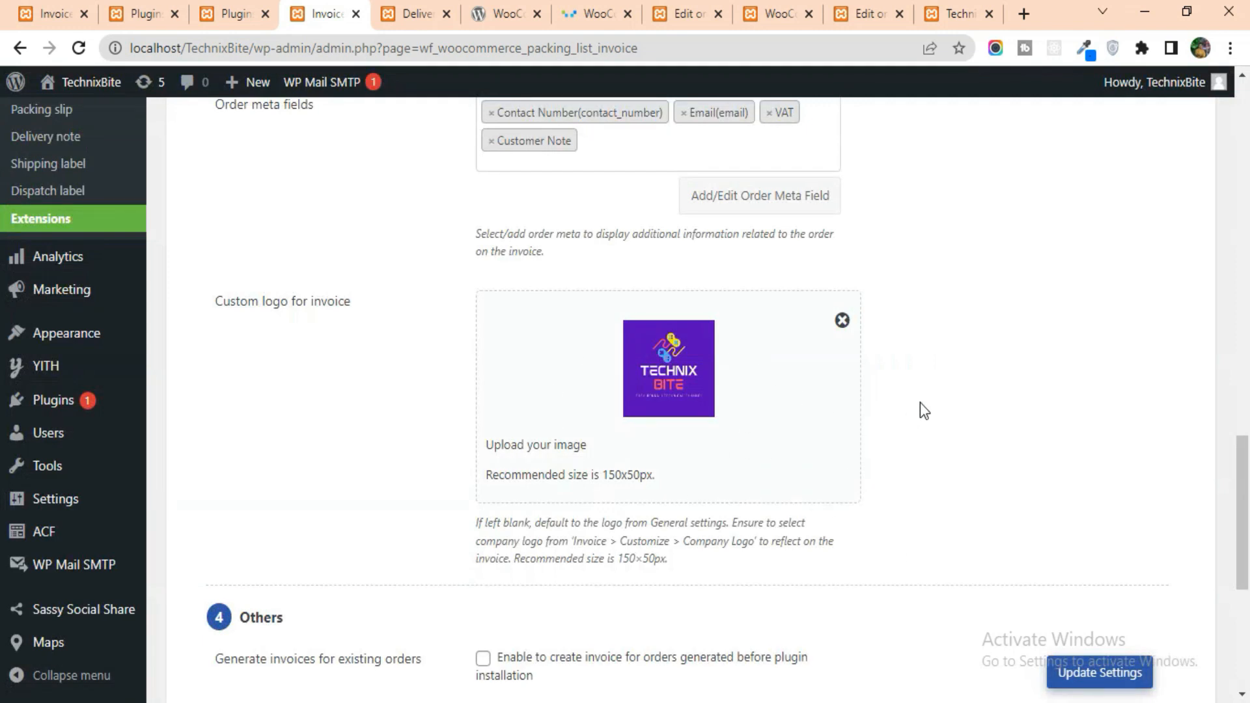
# Enable invoice generation for existing orders and check the PDF name format choices, keeping [prefix][order_no]
pyautogui.scroll(-4, 920, 403)
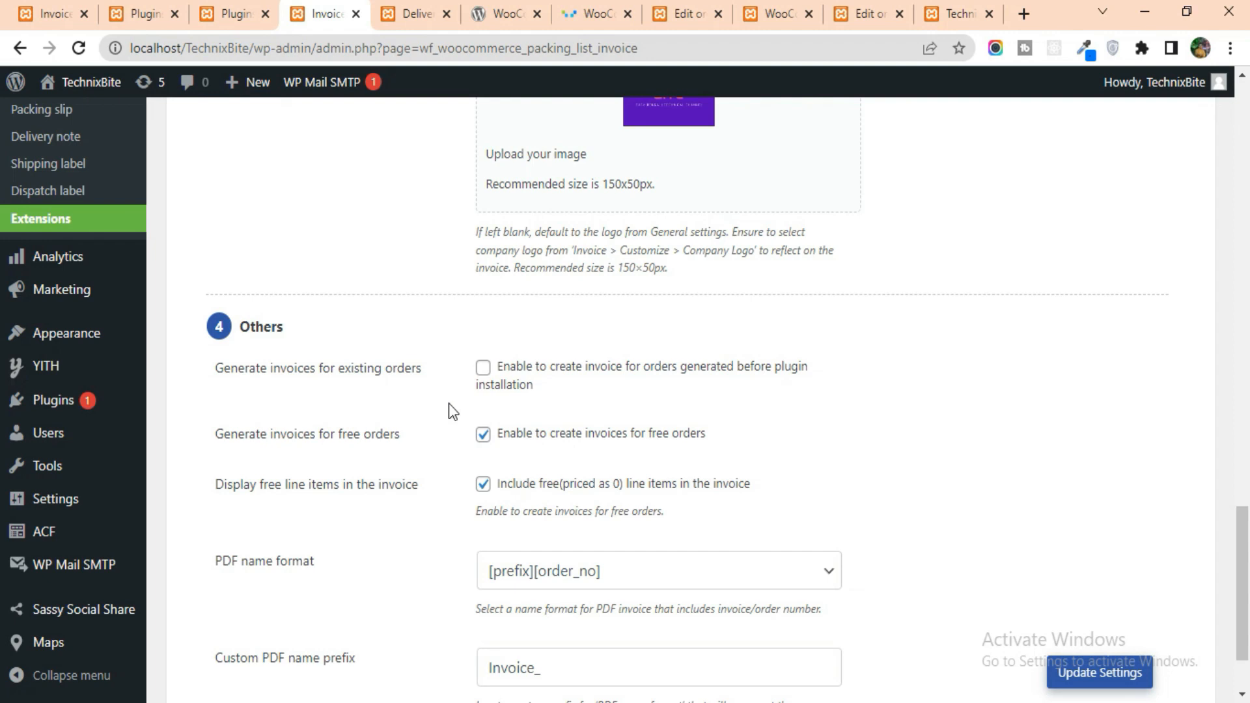
pyautogui.click(483, 368)
pyautogui.scroll(-3, 399, 536)
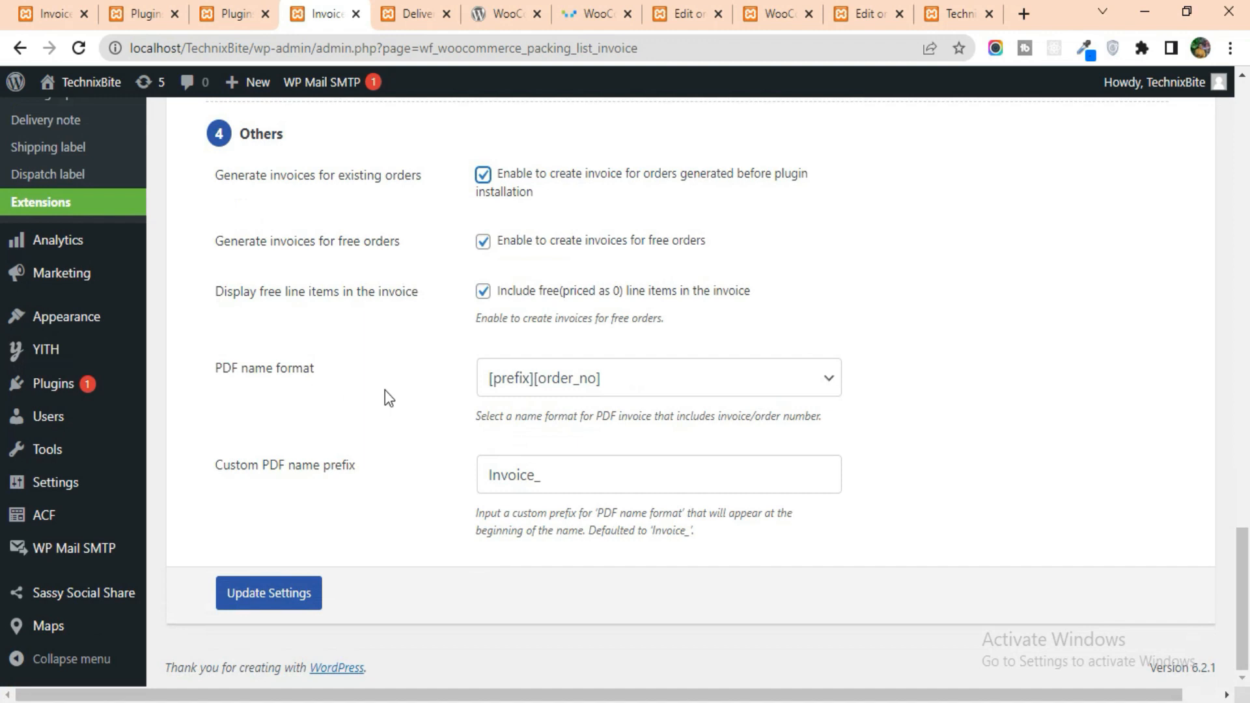
pyautogui.click(676, 394)
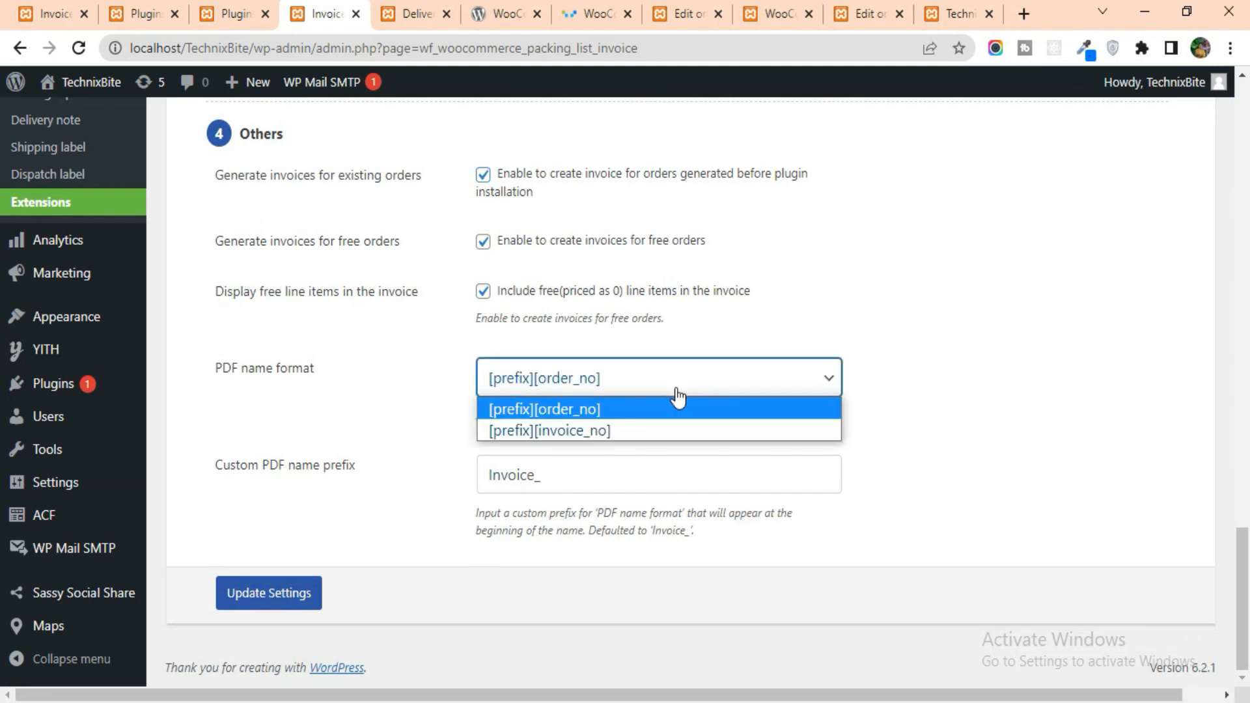
pyautogui.click(677, 395)
pyautogui.click(677, 395)
pyautogui.click(934, 378)
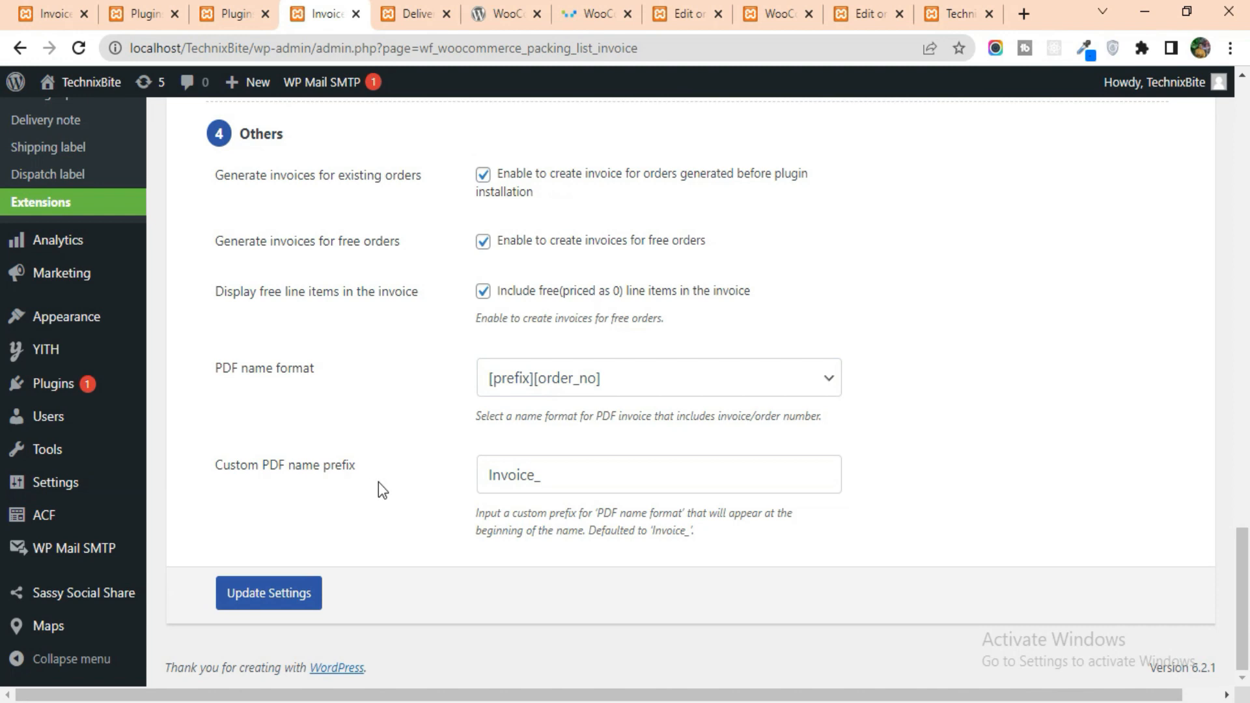
# Set the custom PDF name prefix to Technix_ and save the invoice settings
pyautogui.click(585, 475)
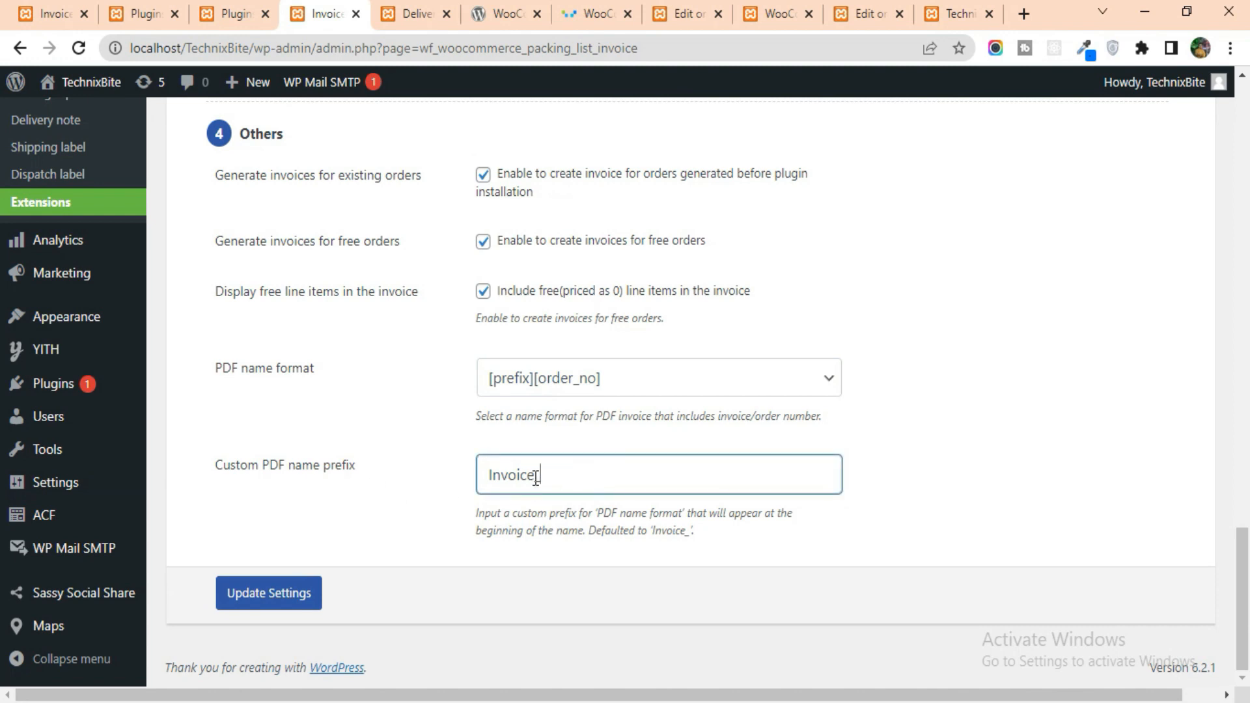
pyautogui.moveTo(535, 475); pyautogui.dragTo(486, 475)
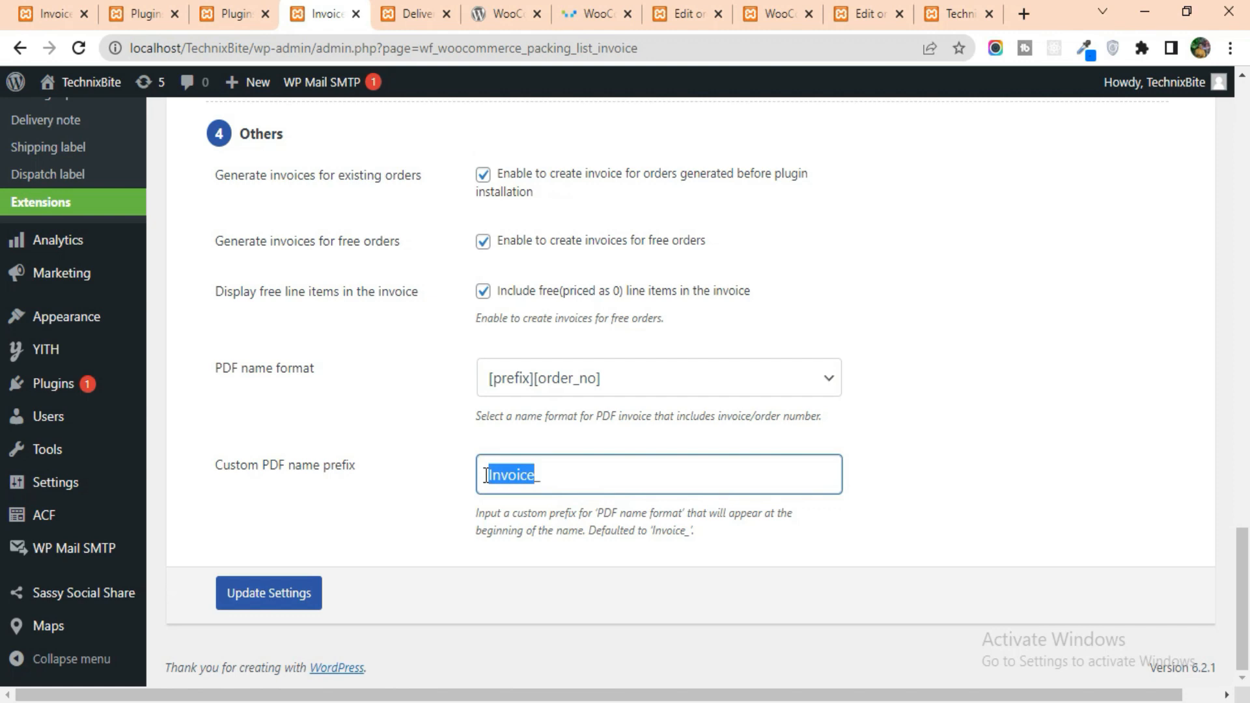
pyautogui.write('Technix_')
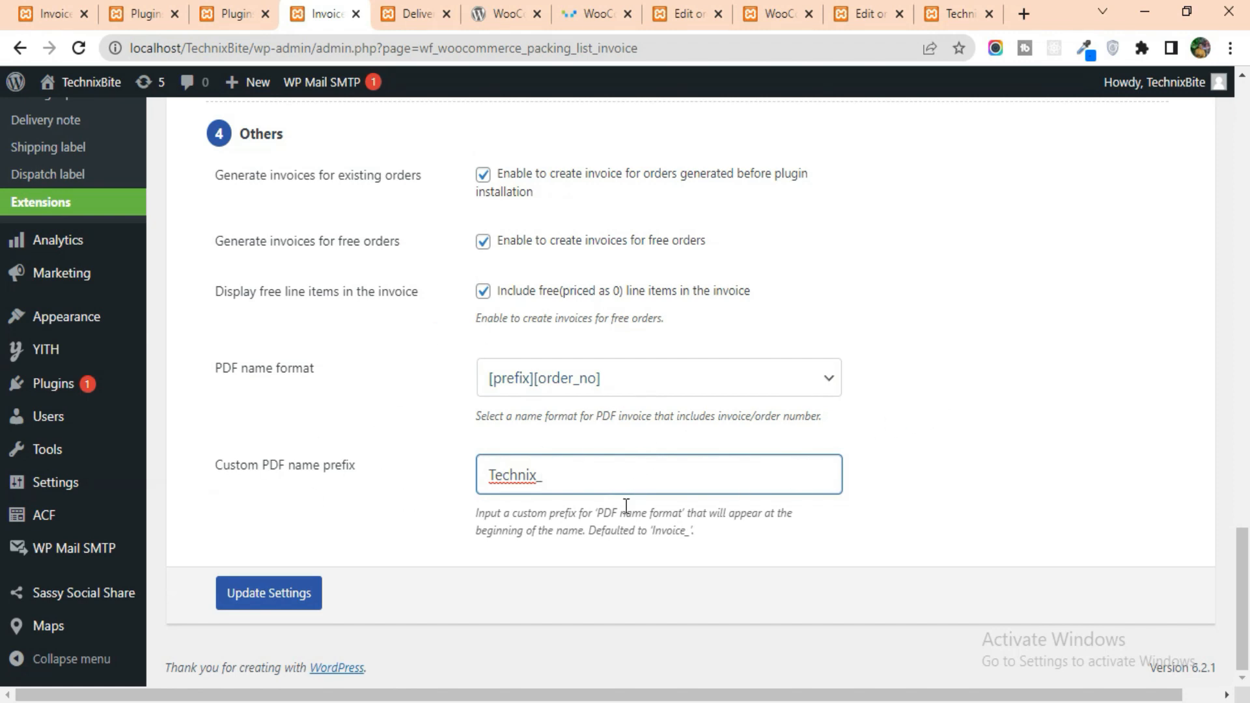
pyautogui.click(301, 592)
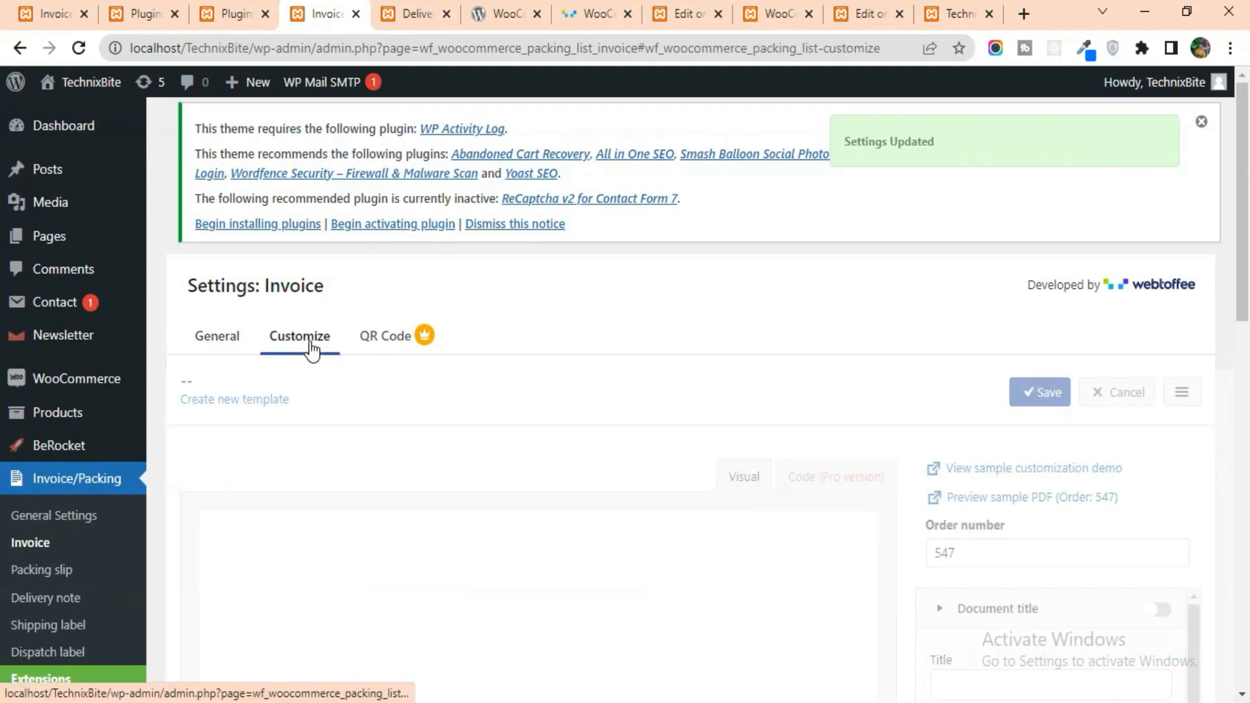
# Open the invoice's Customize page and examine the template preview from its title and addresses down to the totals and footer
pyautogui.scroll(-5, 497, 468)
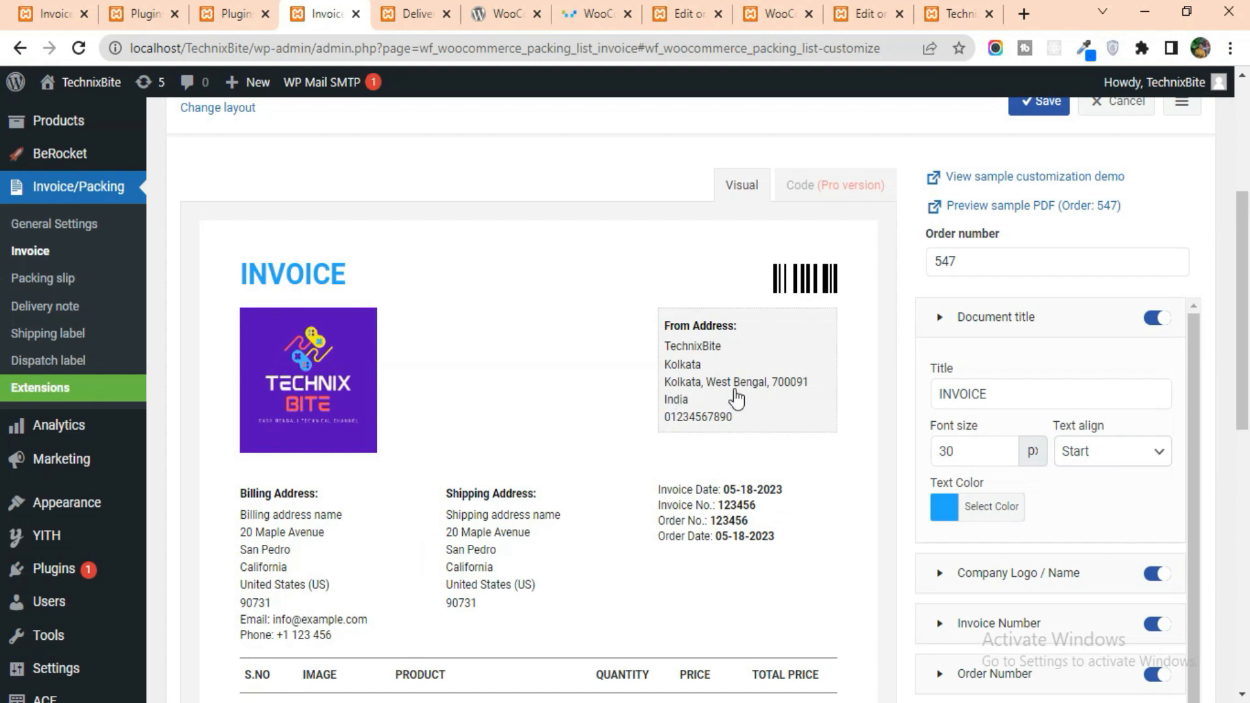
pyautogui.scroll(-3, 669, 432)
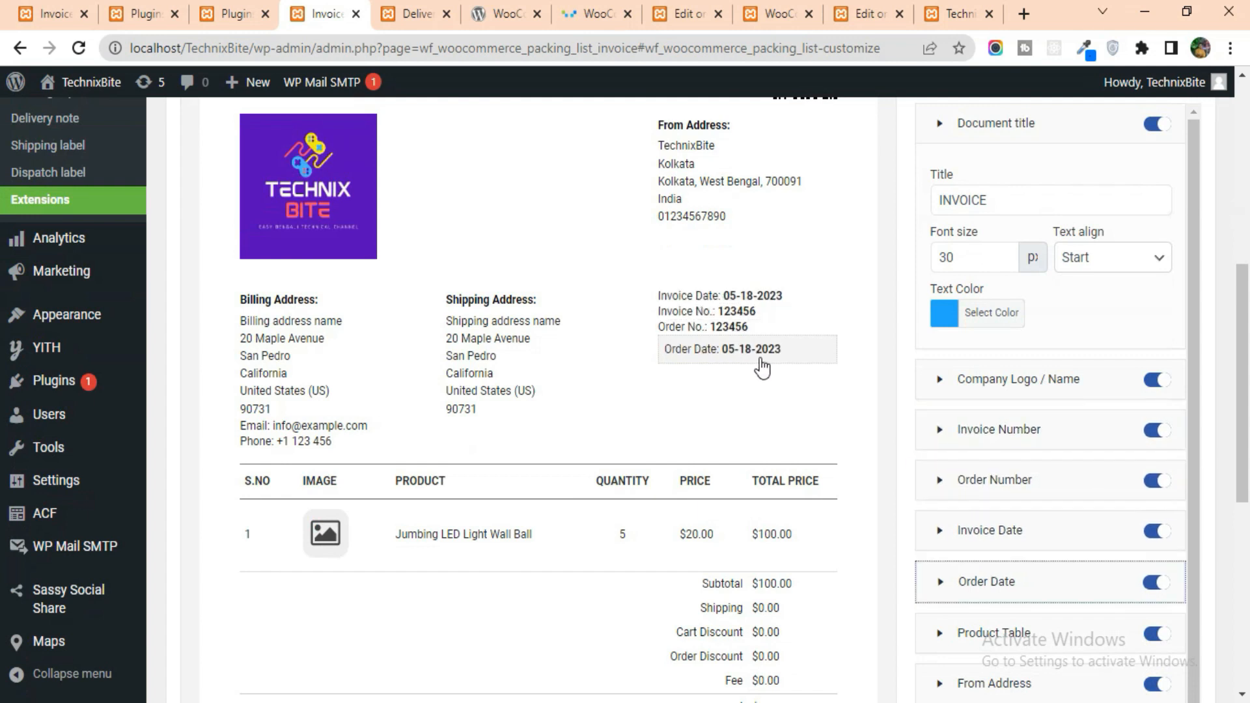
pyautogui.scroll(-3, 762, 384)
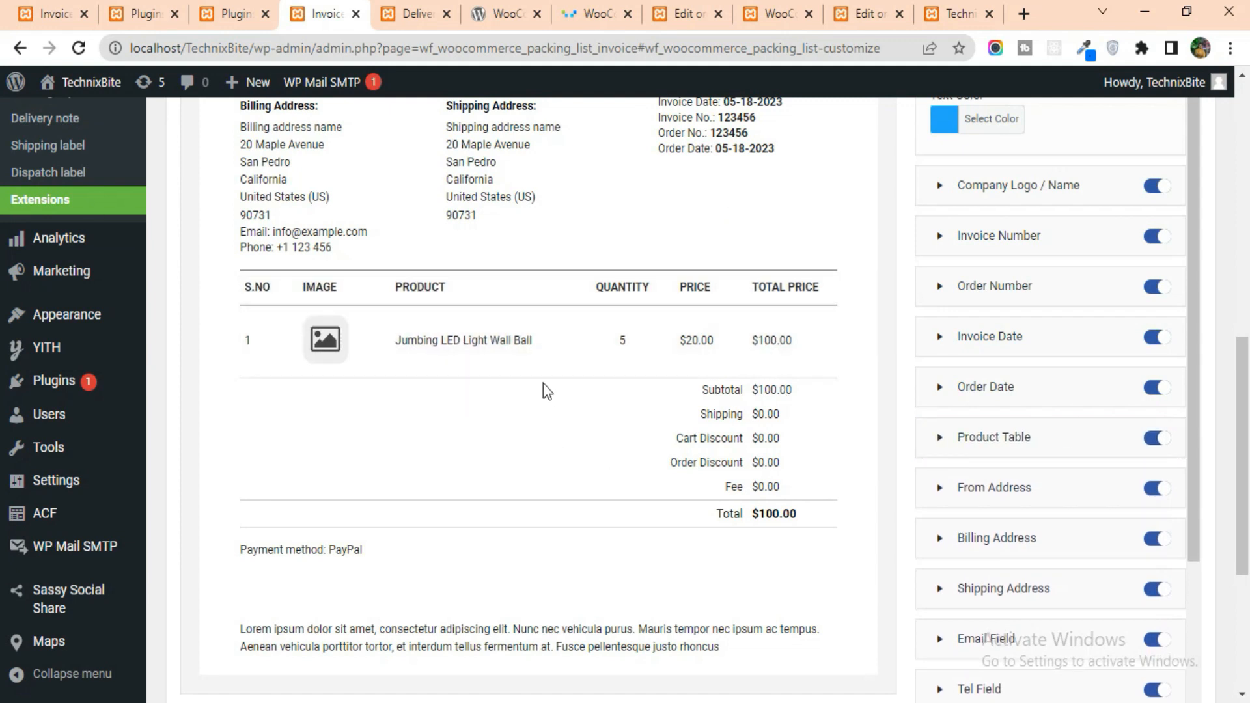
pyautogui.scroll(3, 545, 390)
pyautogui.scroll(-4, 653, 445)
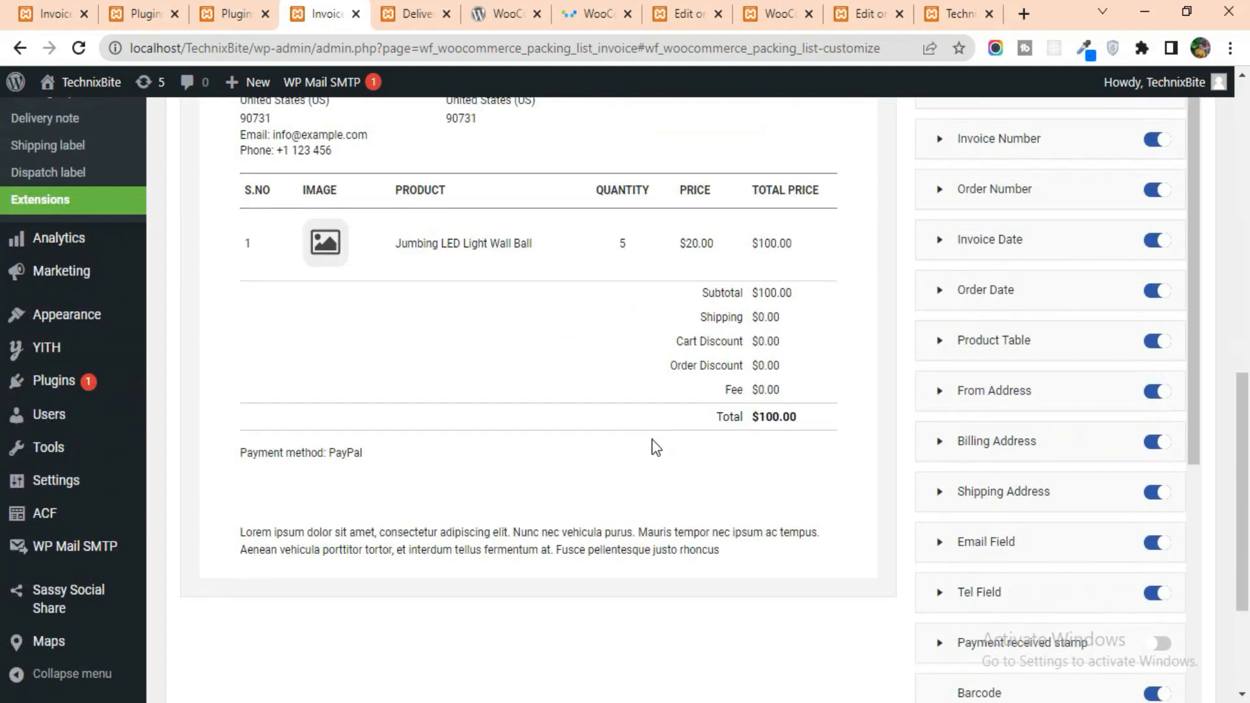
pyautogui.scroll(-3, 644, 444)
pyautogui.scroll(9, 684, 445)
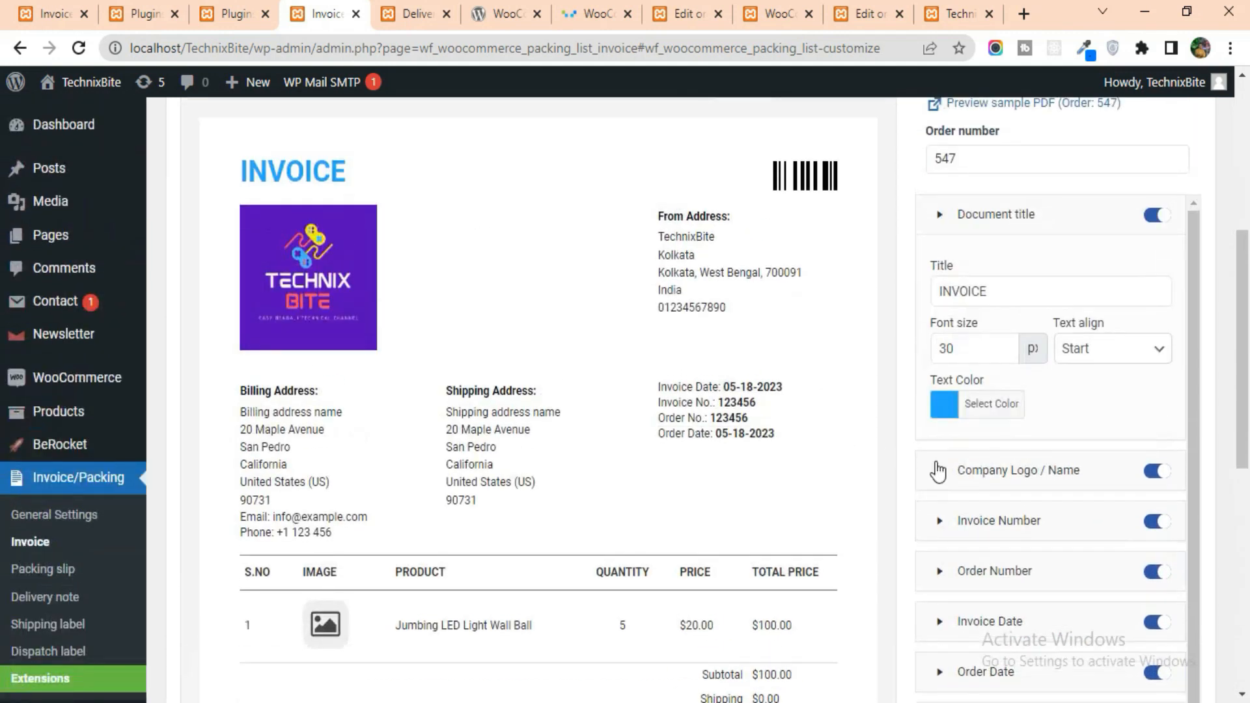
pyautogui.scroll(3, 1049, 497)
pyautogui.scroll(-3, 1094, 426)
pyautogui.scroll(3, 1060, 424)
pyautogui.scroll(-5, 1230, 446)
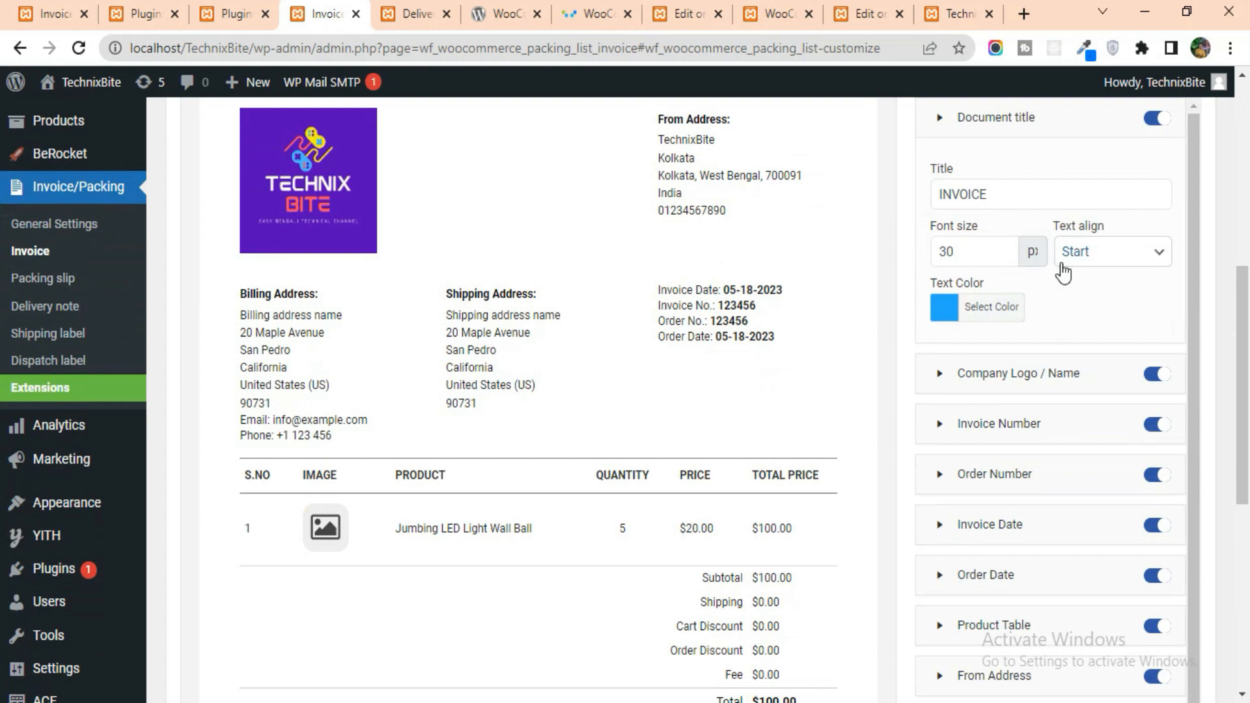
# Examine the list of customizable invoice elements, including the address, barcode and footer toggles and the Pro version options
pyautogui.scroll(-2, 1123, 400)
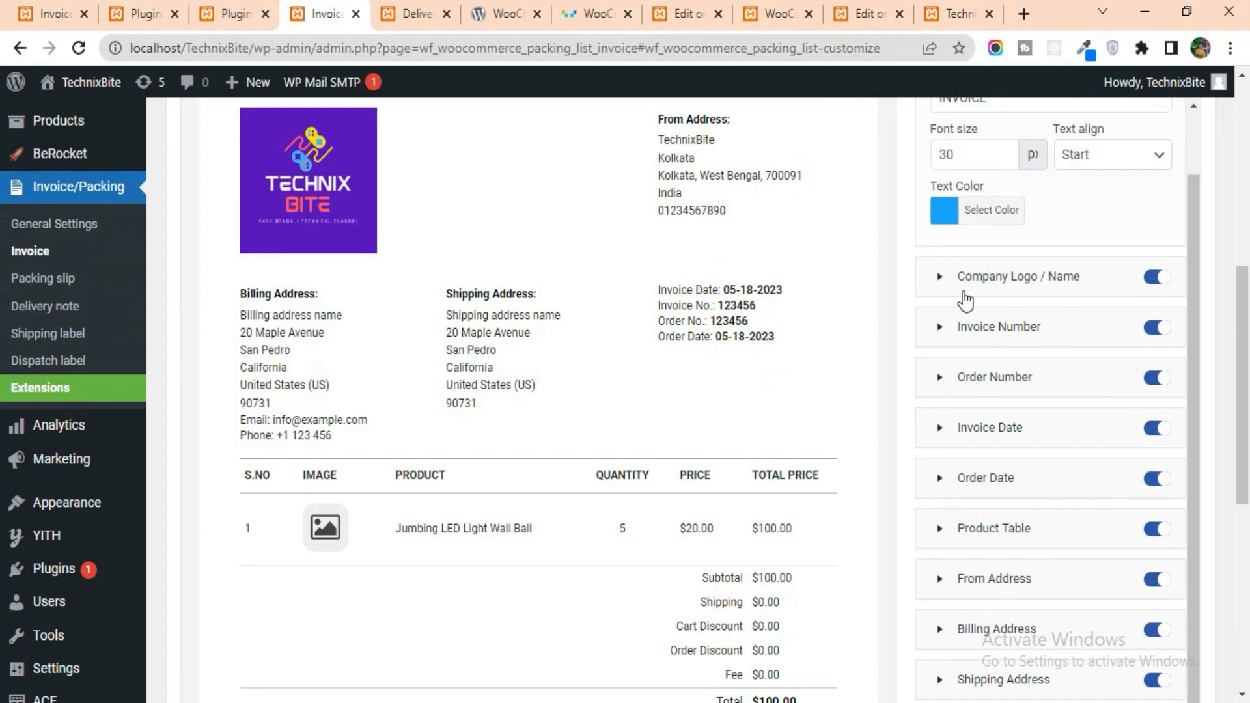
pyautogui.scroll(-1, 1074, 457)
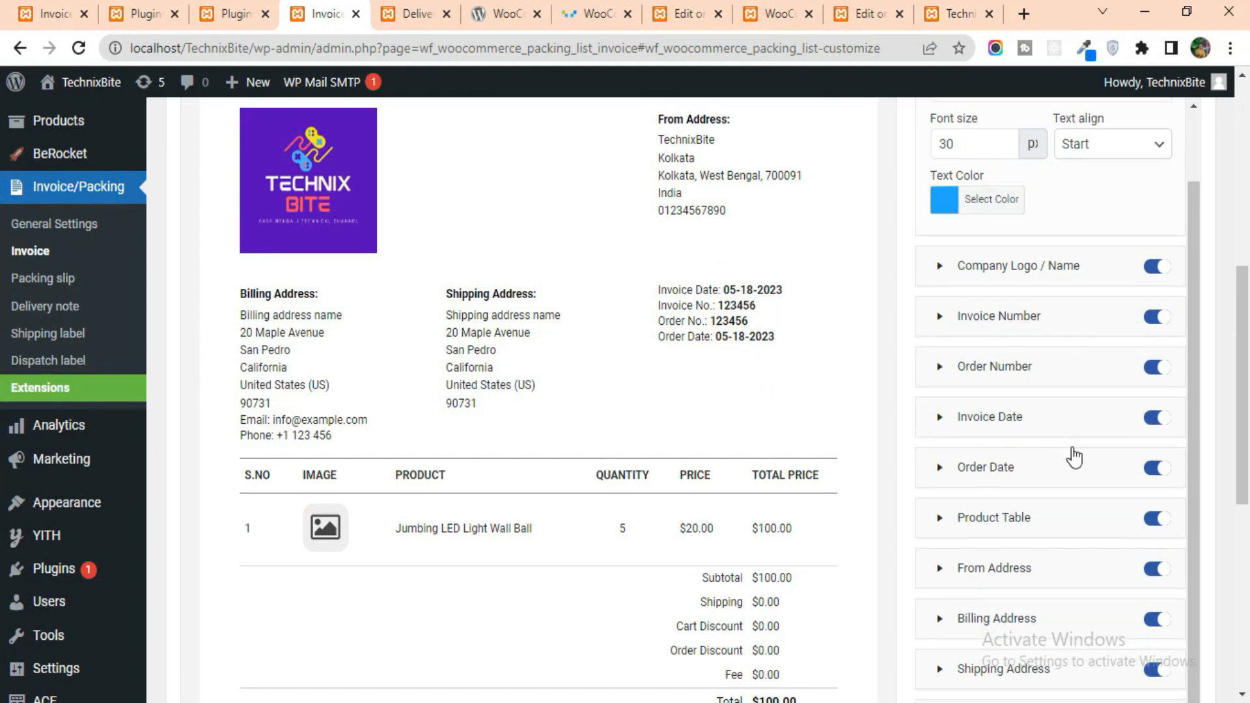
pyautogui.scroll(-3, 1074, 458)
pyautogui.scroll(-1, 1090, 336)
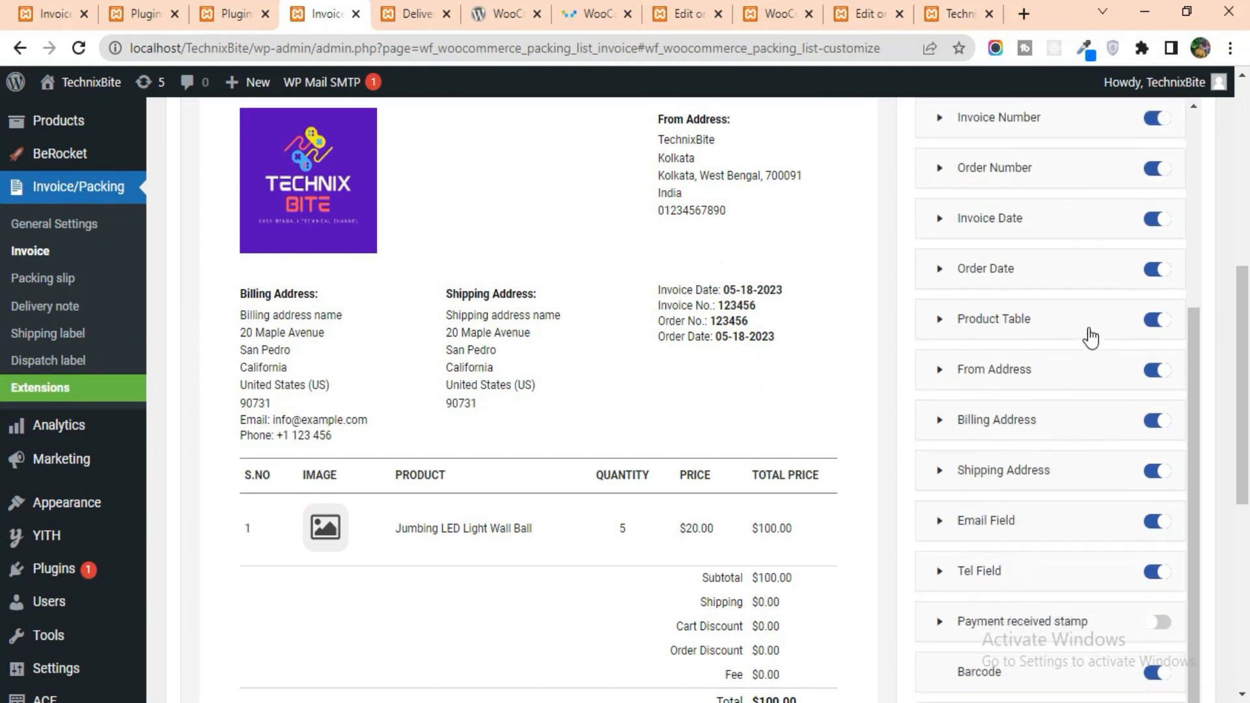
pyautogui.scroll(-3, 1090, 336)
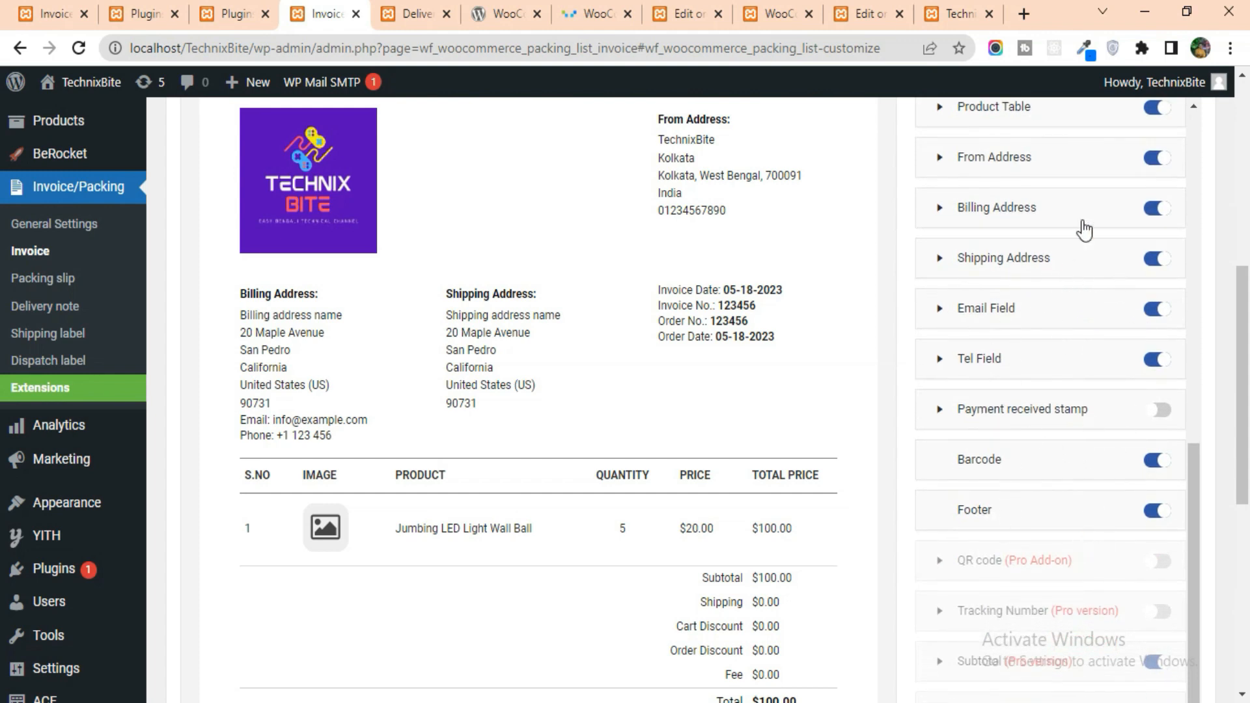
pyautogui.scroll(3, 1048, 388)
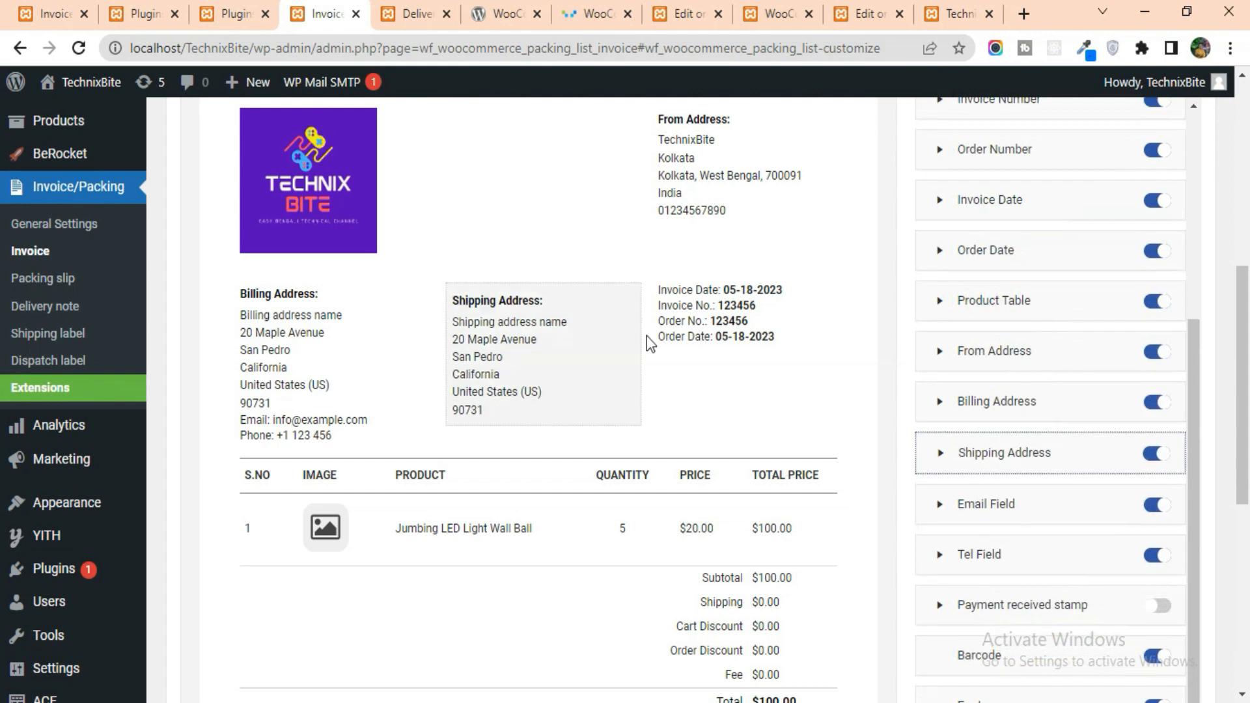
pyautogui.scroll(5, 646, 336)
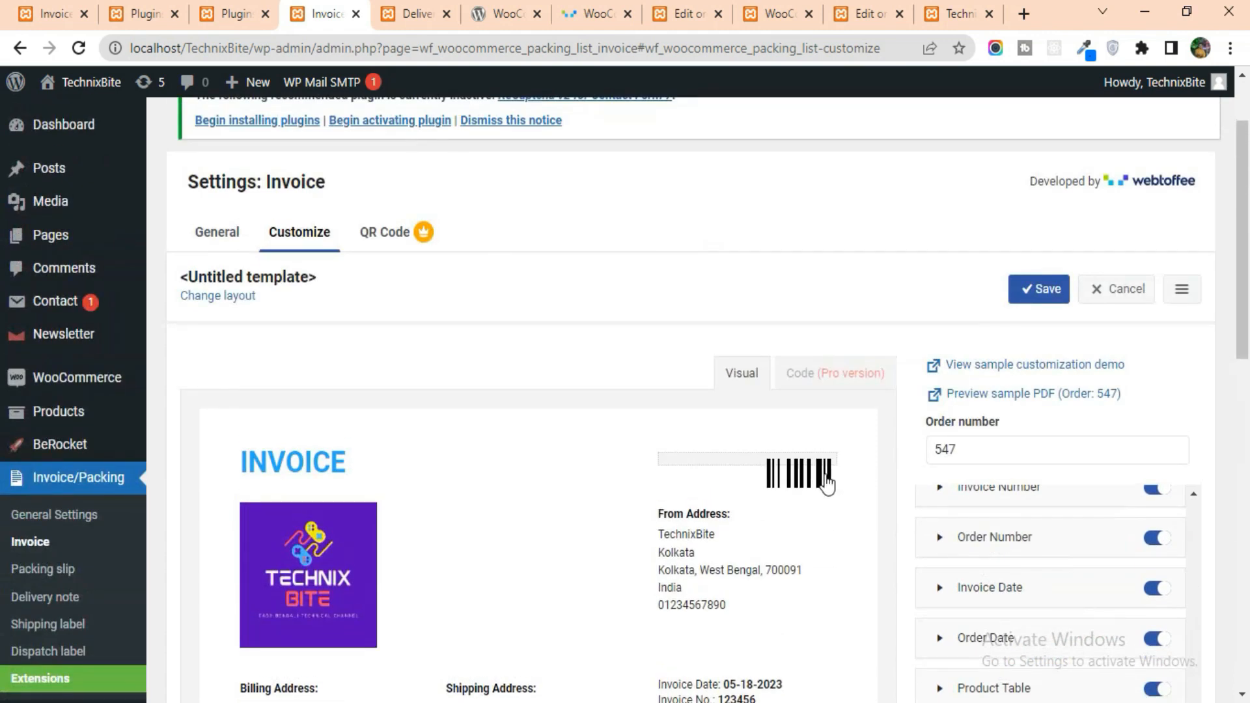
pyautogui.scroll(-6, 814, 475)
pyautogui.scroll(-3, 1039, 480)
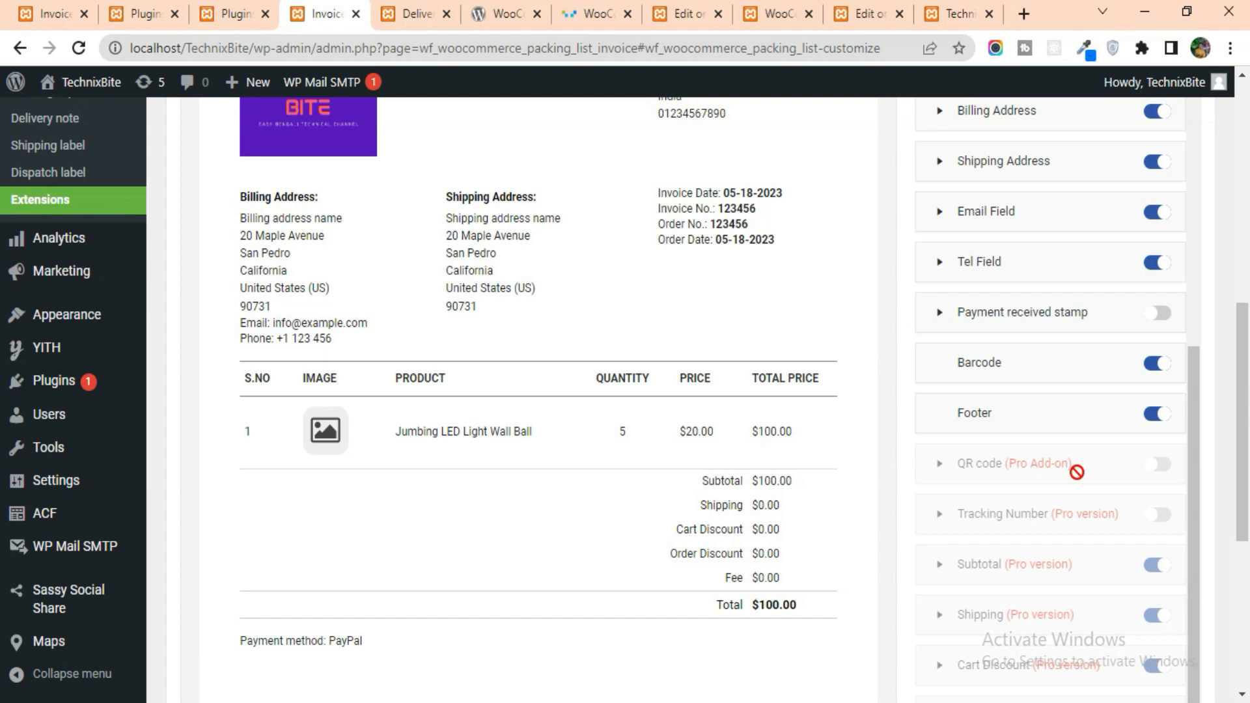
pyautogui.scroll(-6, 1032, 300)
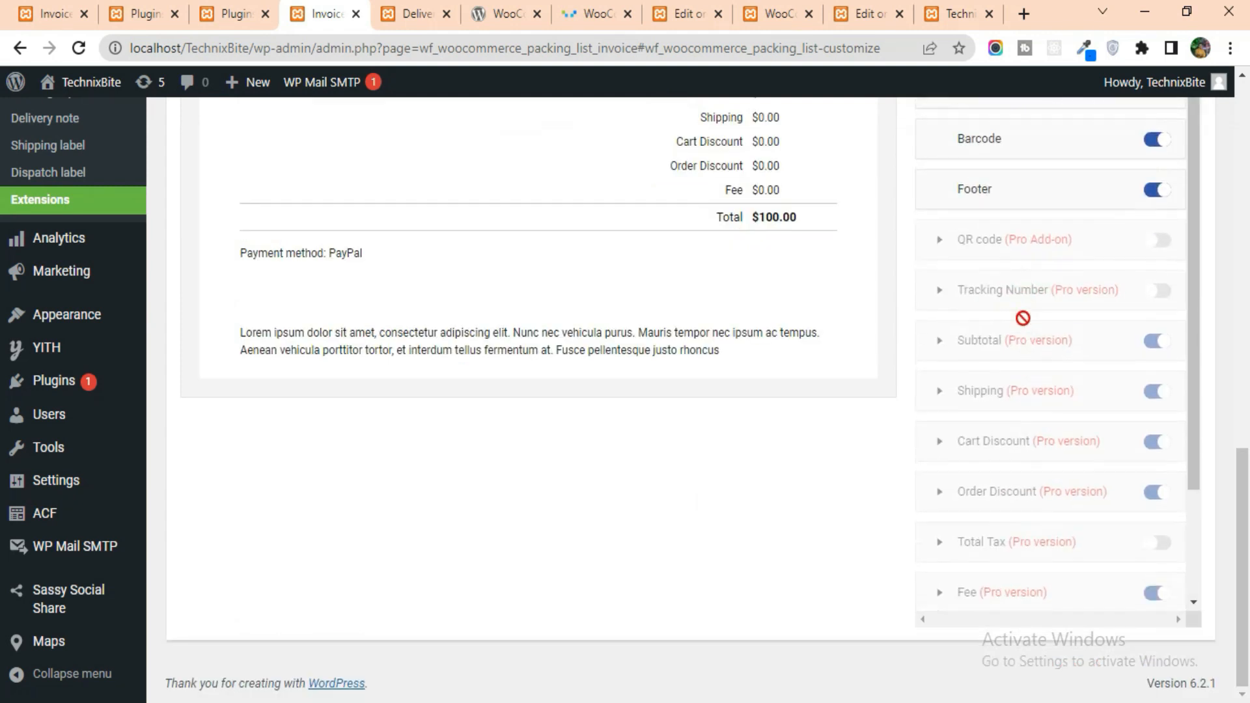
pyautogui.scroll(-3, 1022, 317)
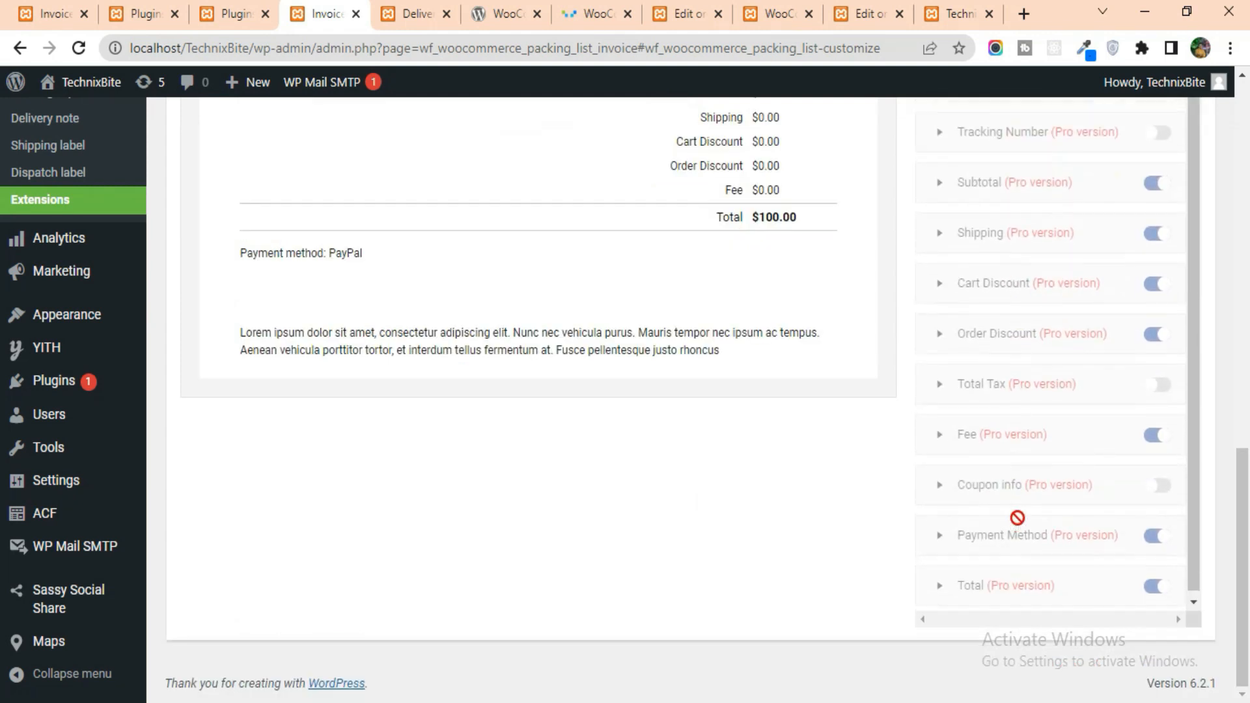
pyautogui.scroll(7, 1017, 517)
pyautogui.scroll(-7, 1021, 535)
pyautogui.scroll(3, 1045, 421)
pyautogui.scroll(8, 1054, 456)
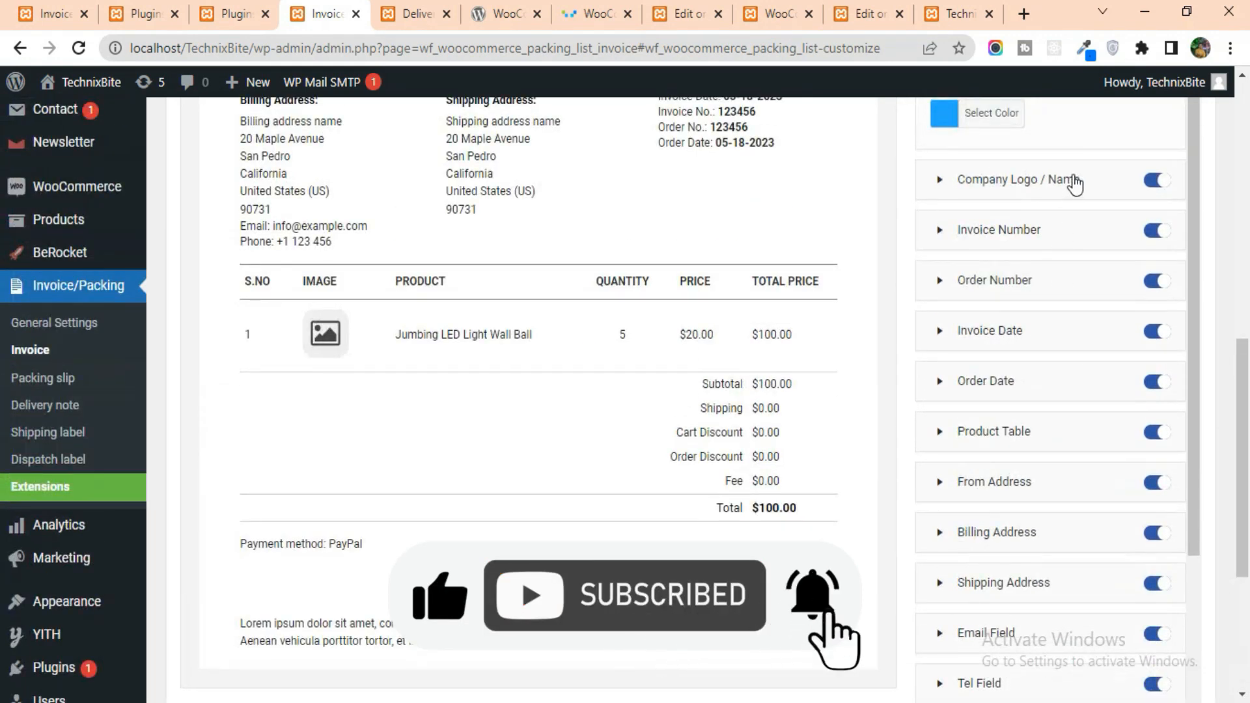
# Examine the QR Code add-on's features and custom detail options in the invoice settings, and return to the Customize template preview
pyautogui.scroll(5, 949, 546)
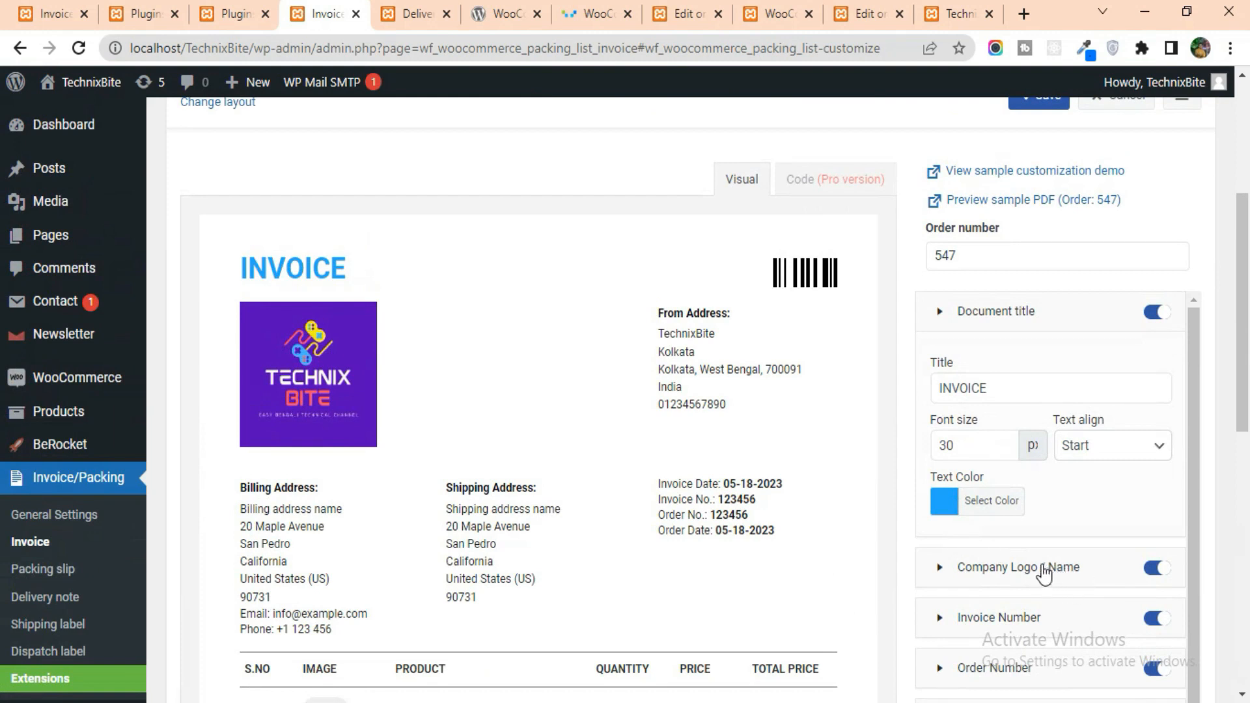
pyautogui.scroll(-12, 638, 462)
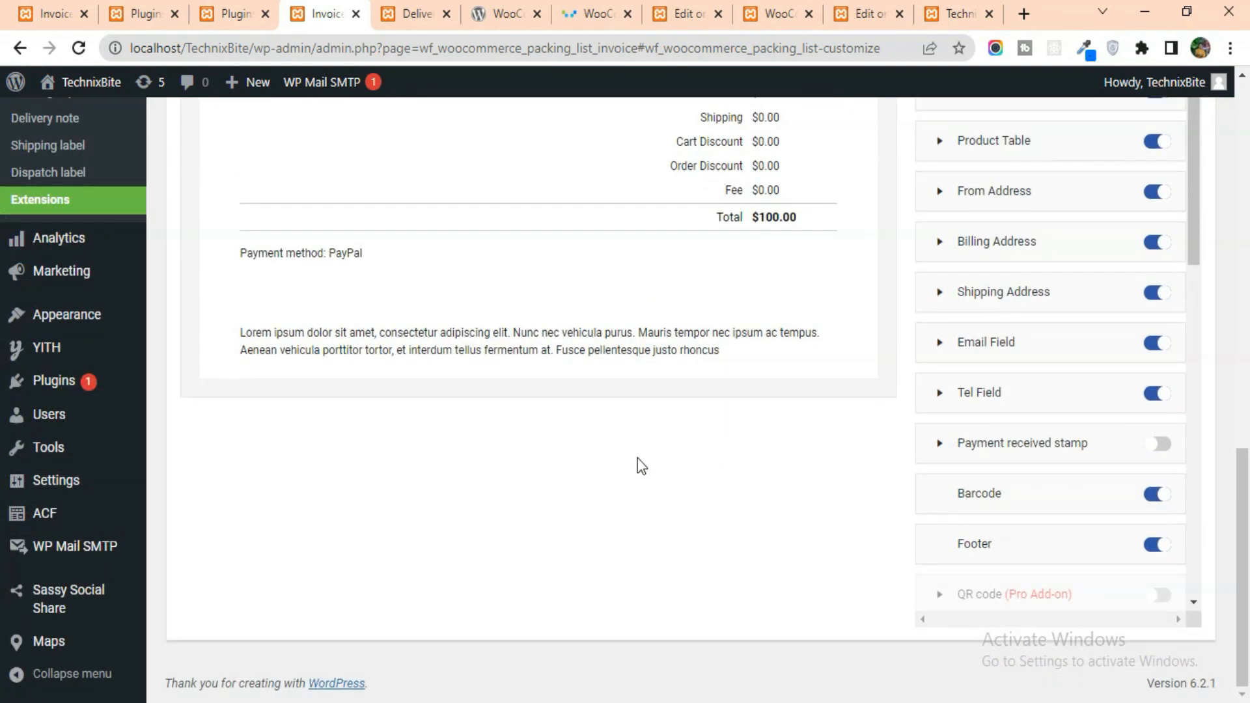
pyautogui.scroll(16, 618, 469)
pyautogui.click(386, 336)
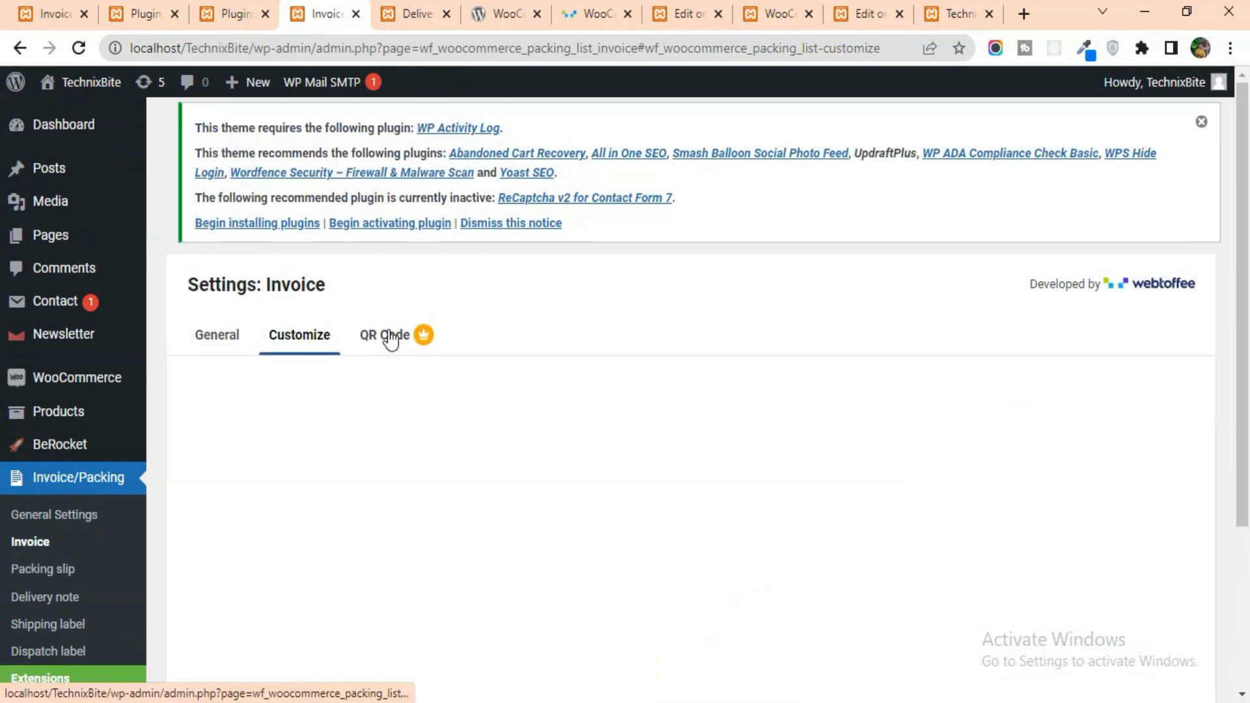
pyautogui.scroll(-3, 466, 353)
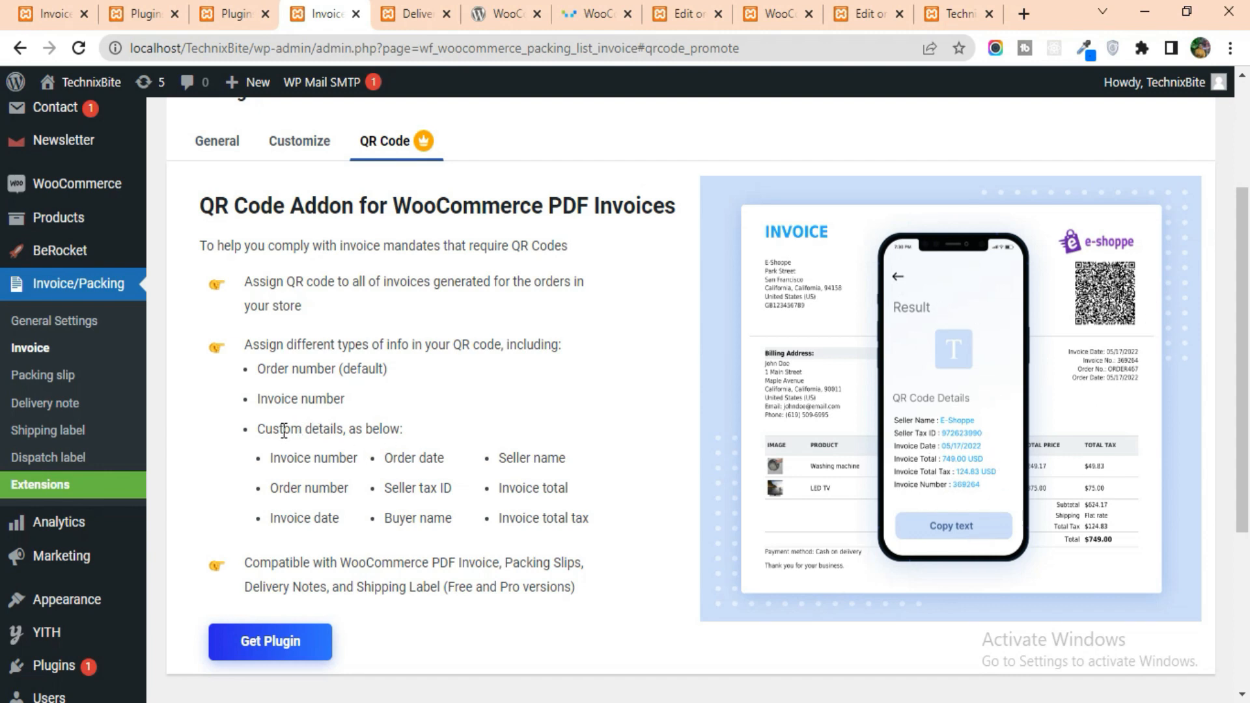
pyautogui.moveTo(254, 284); pyautogui.dragTo(606, 521)
pyautogui.scroll(-2, 649, 546)
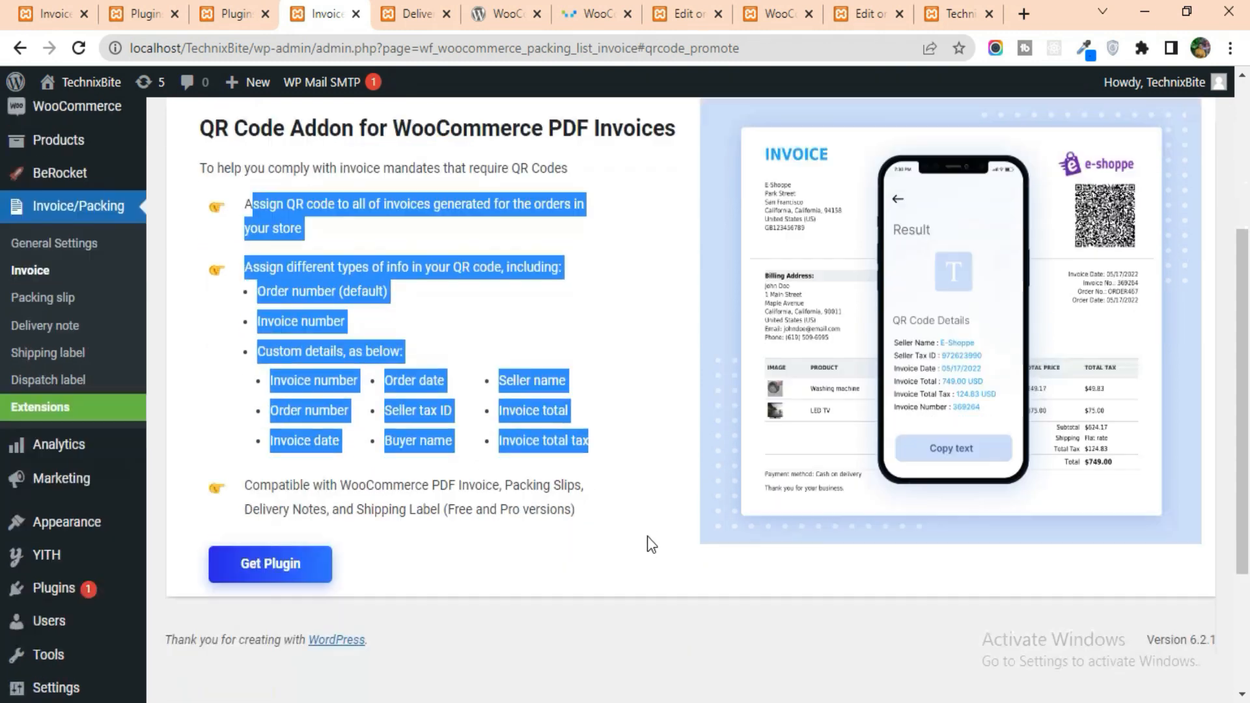
pyautogui.scroll(3, 646, 536)
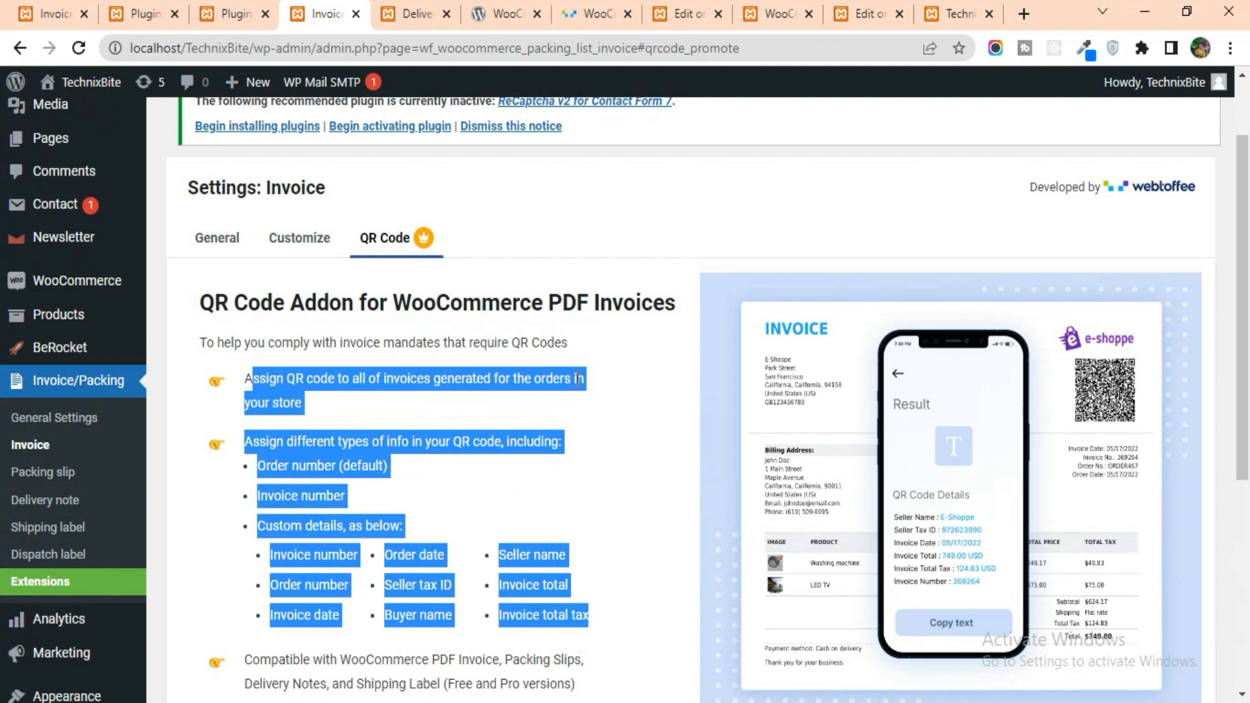
pyautogui.click(319, 239)
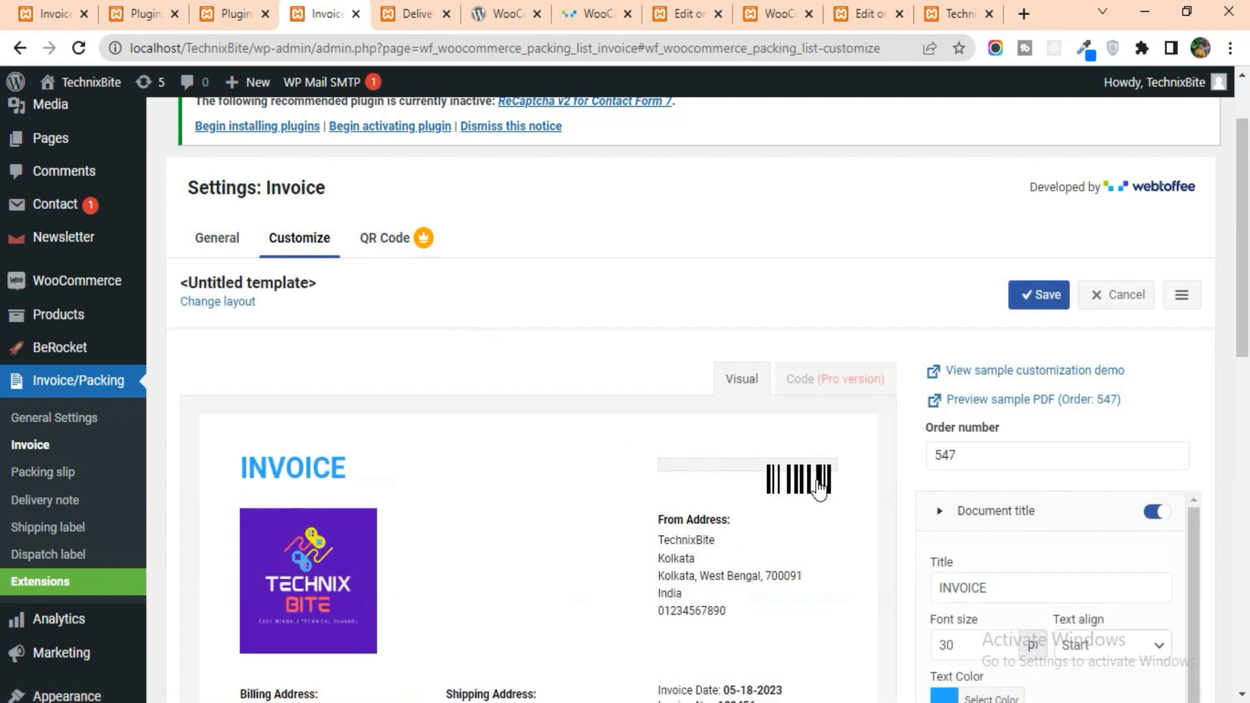
pyautogui.scroll(-4, 697, 456)
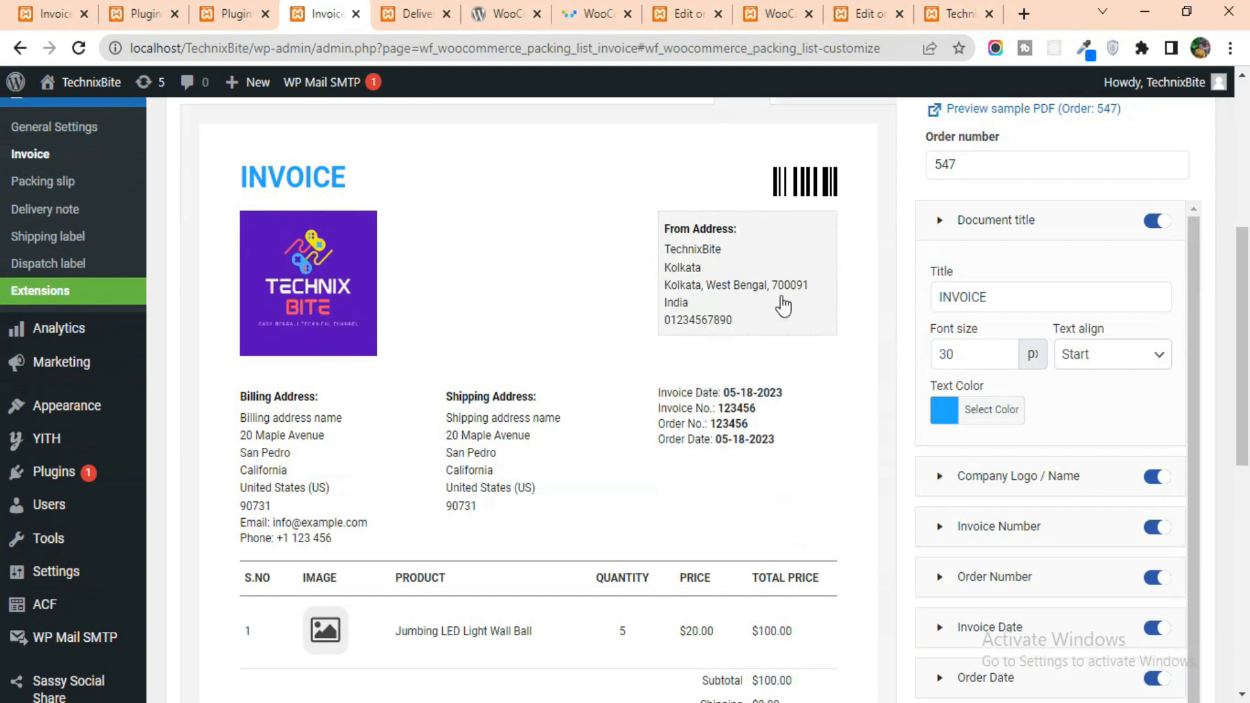
# Open the newest Processing order from the WooCommerce orders list and check the invoice number and printable documents under Invoice/Packing
pyautogui.click(700, 9)
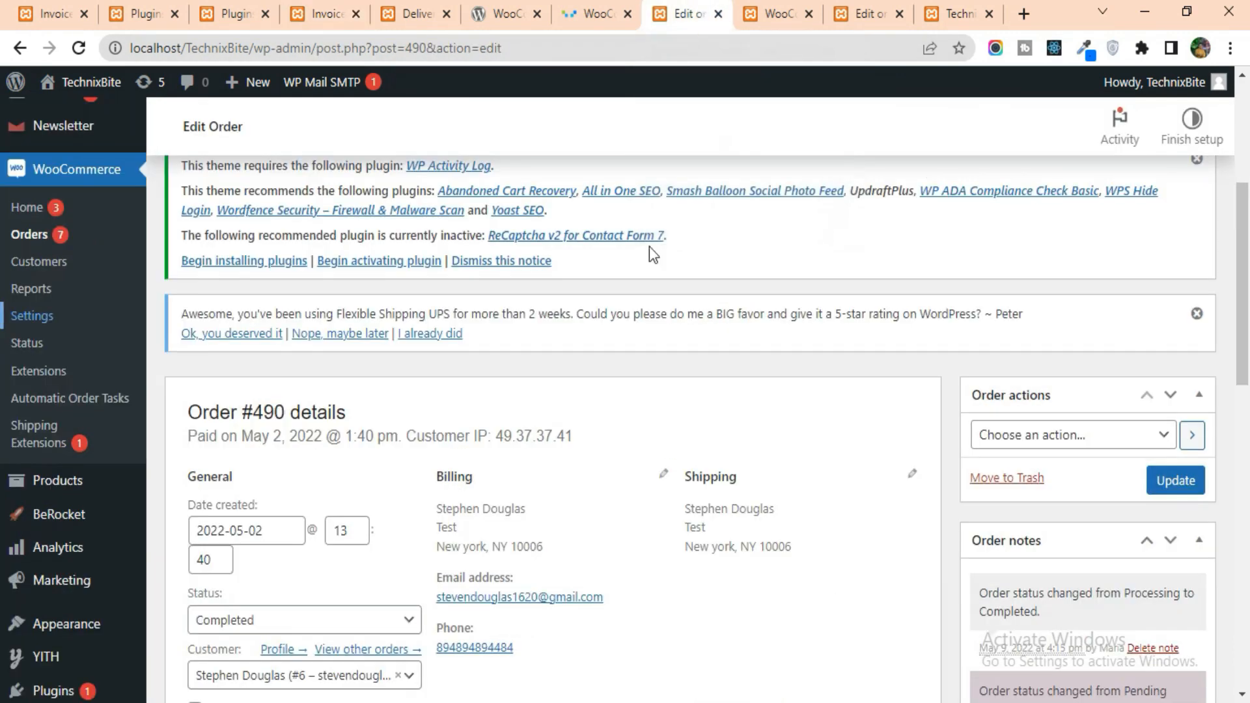
pyautogui.click(44, 240)
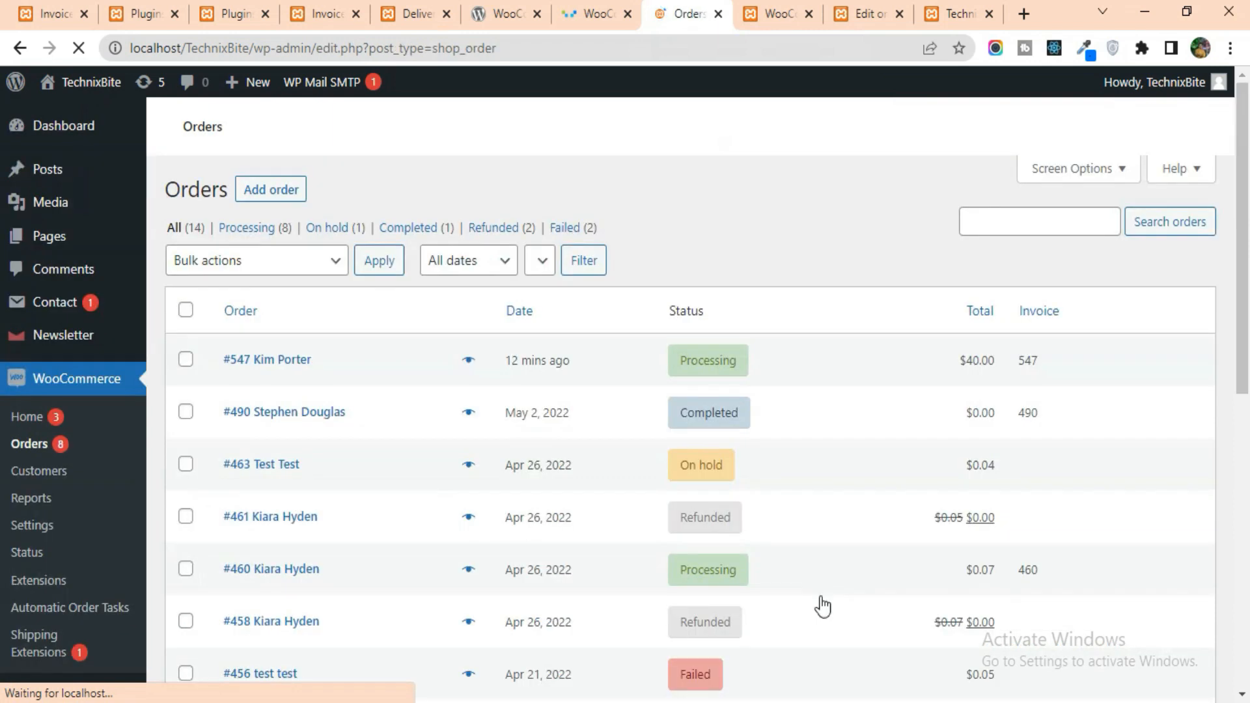
pyautogui.scroll(-5, 798, 573)
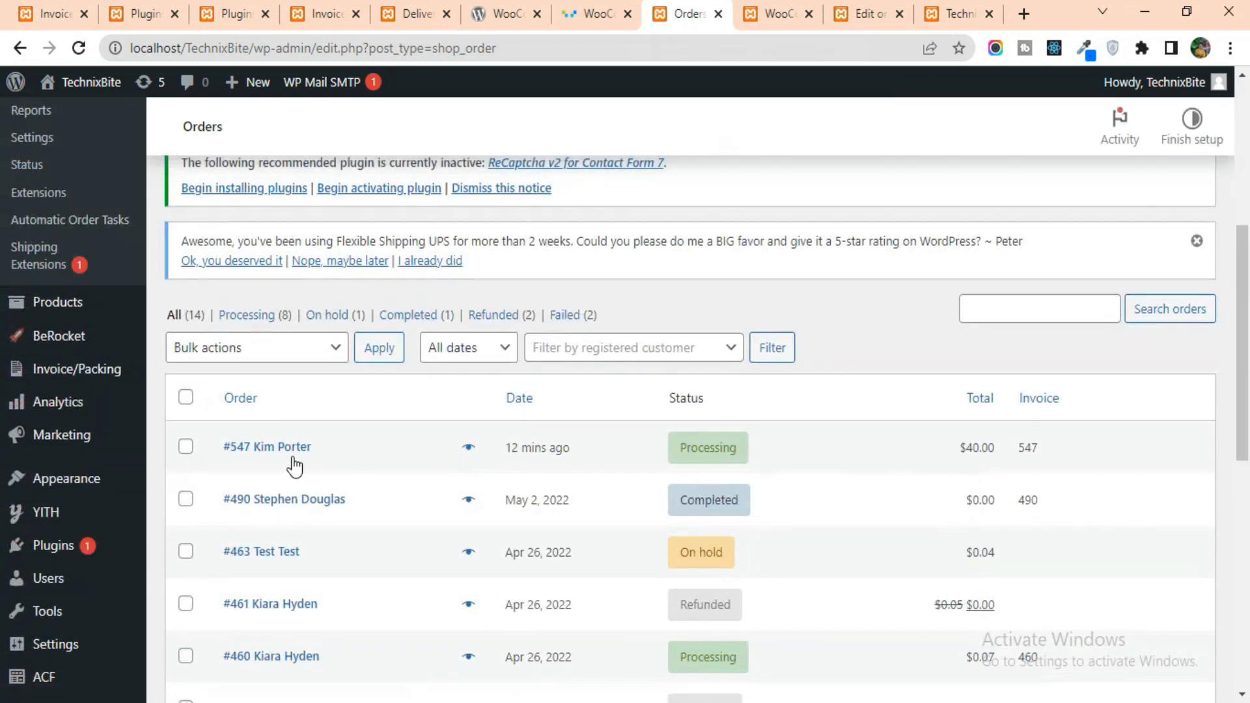
pyautogui.click(296, 443)
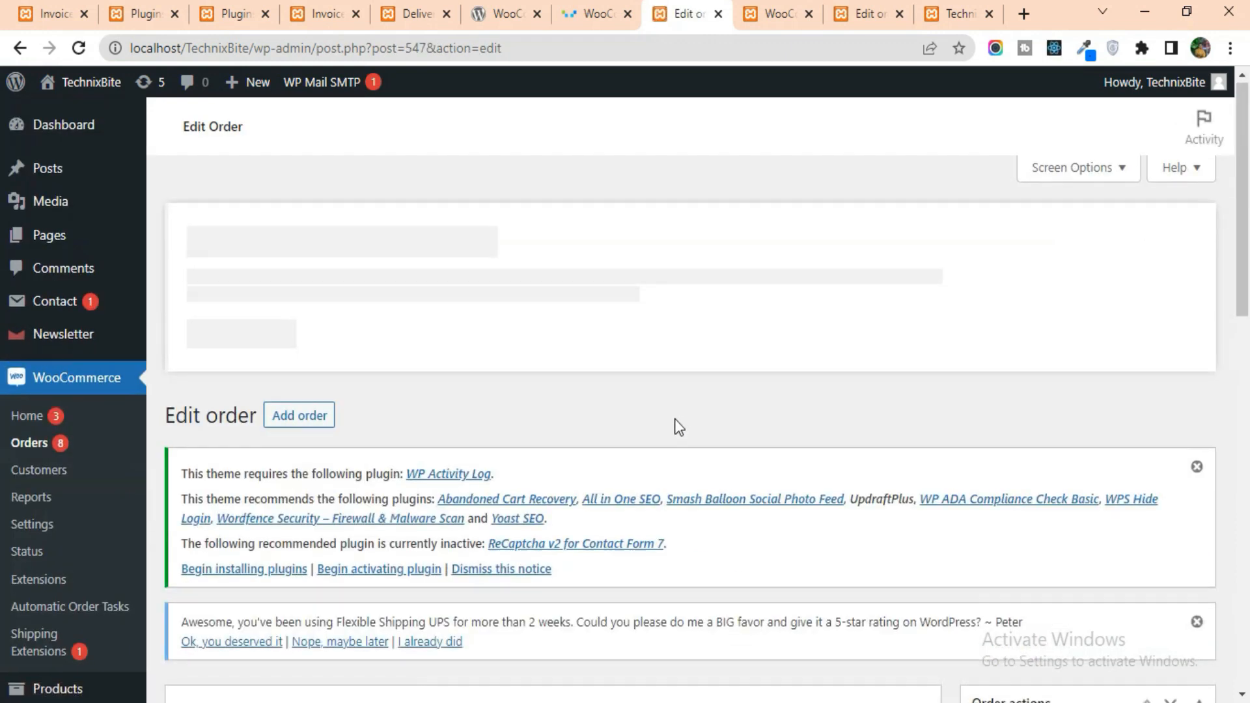
pyautogui.scroll(-5, 675, 423)
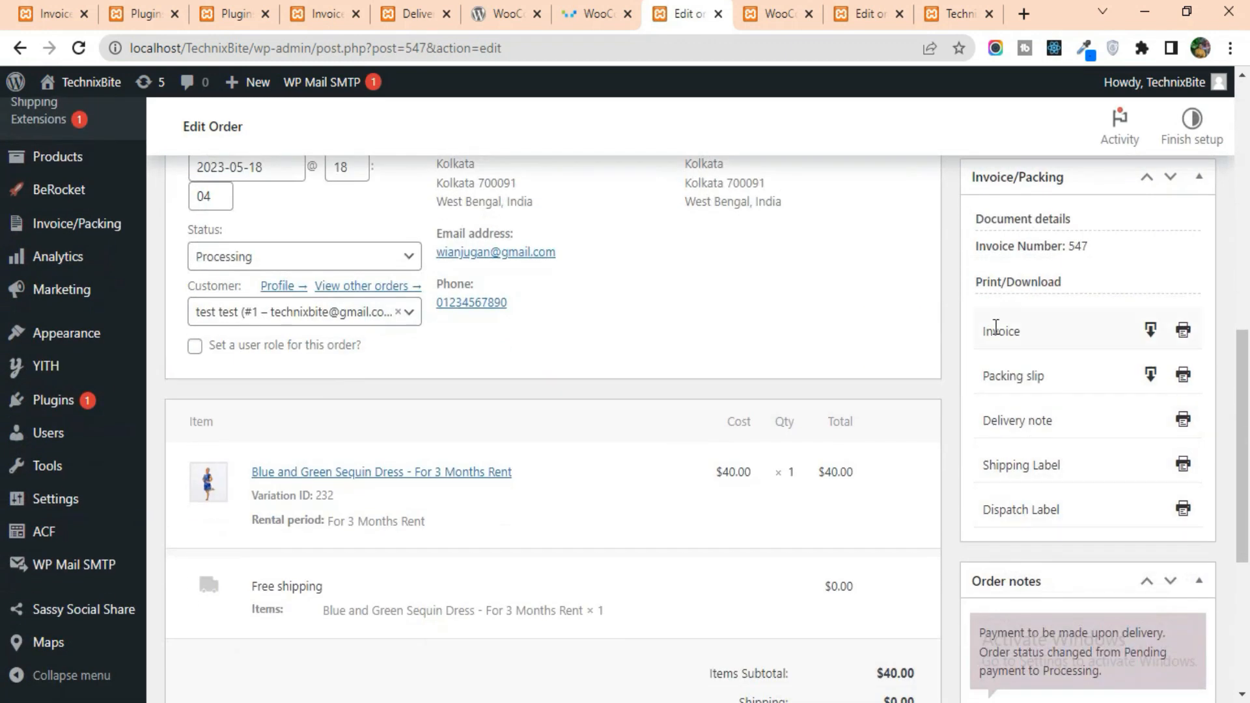
pyautogui.moveTo(980, 250); pyautogui.dragTo(1091, 255)
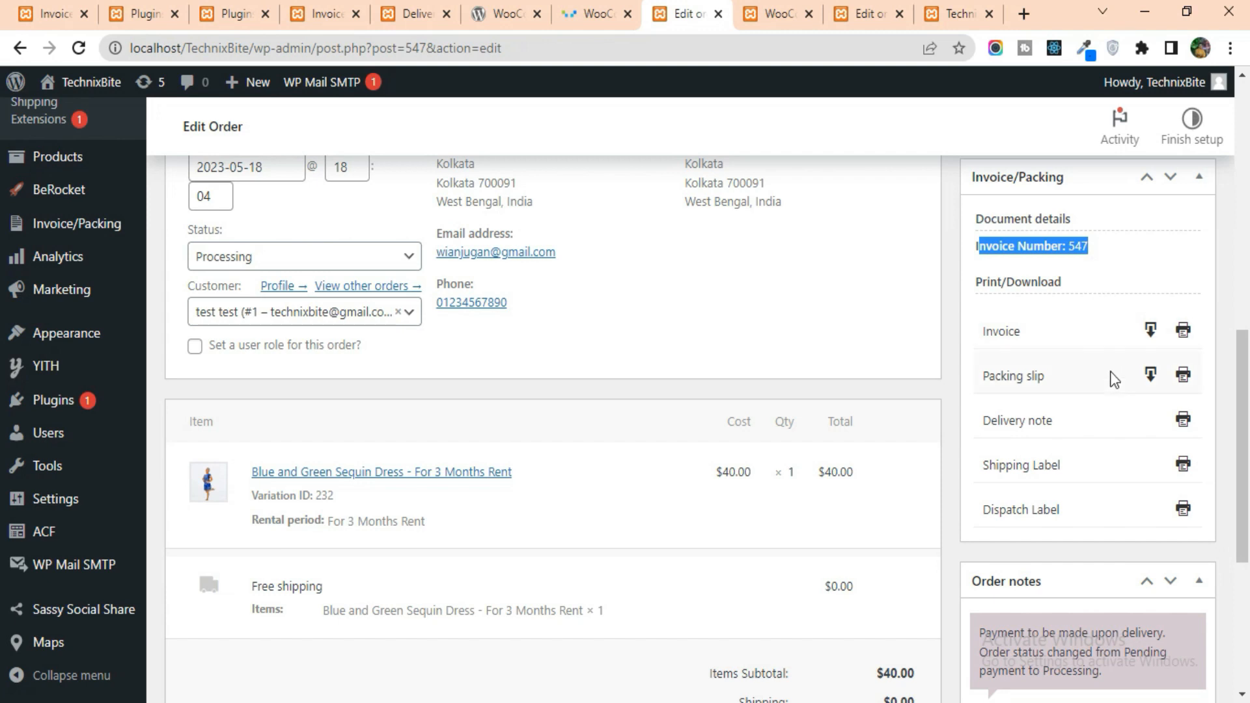
# Open the order's printable invoice, dismiss the print dialog, inspect the invoice layout and return to the order
pyautogui.click(1183, 332)
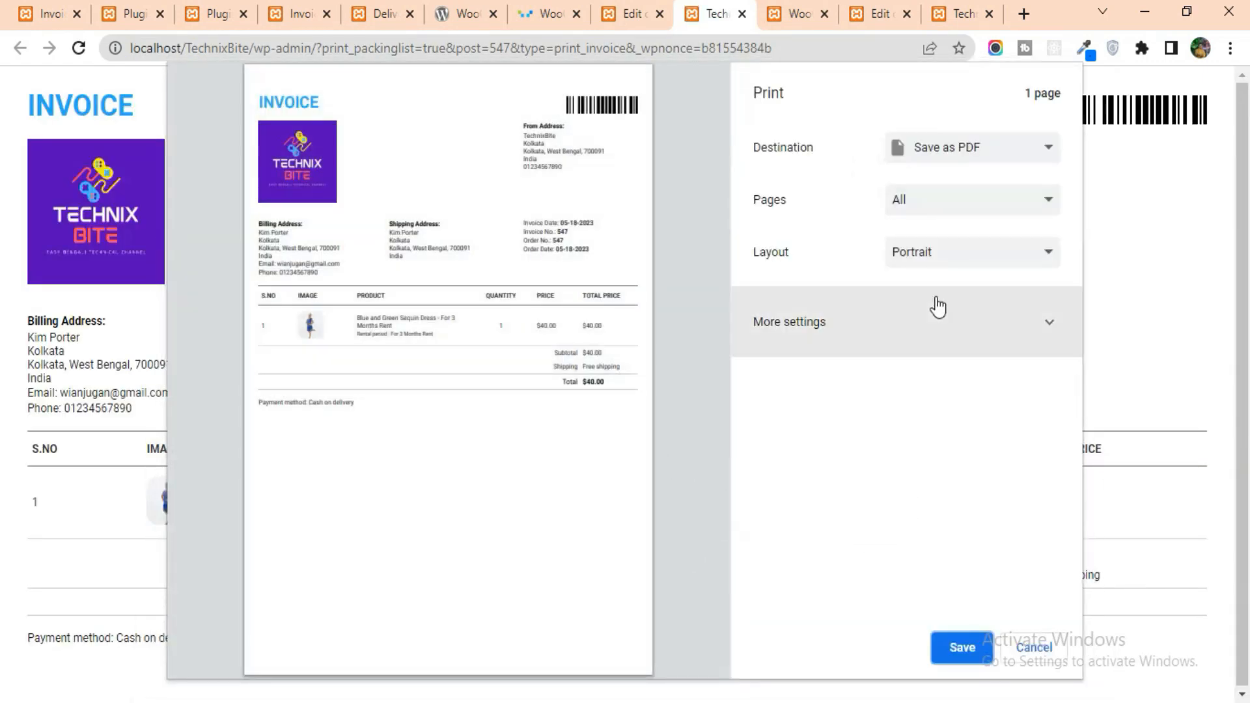
pyautogui.click(1035, 647)
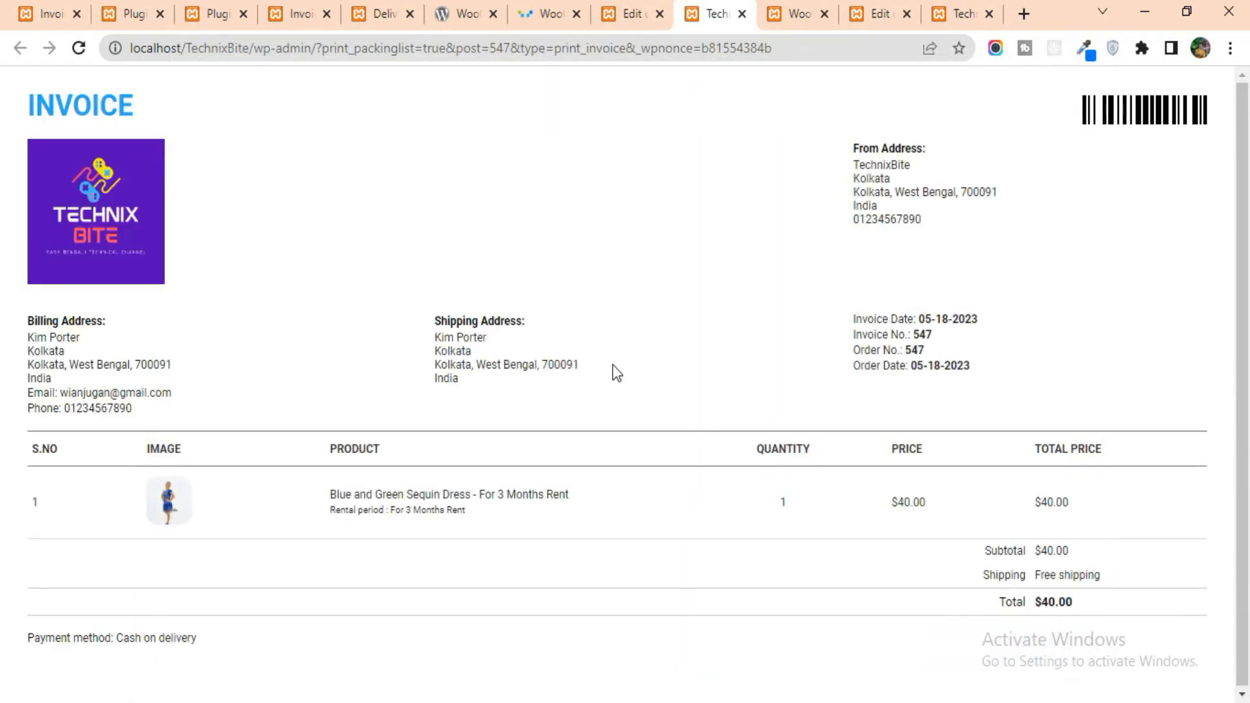
pyautogui.scroll(-1, 925, 417)
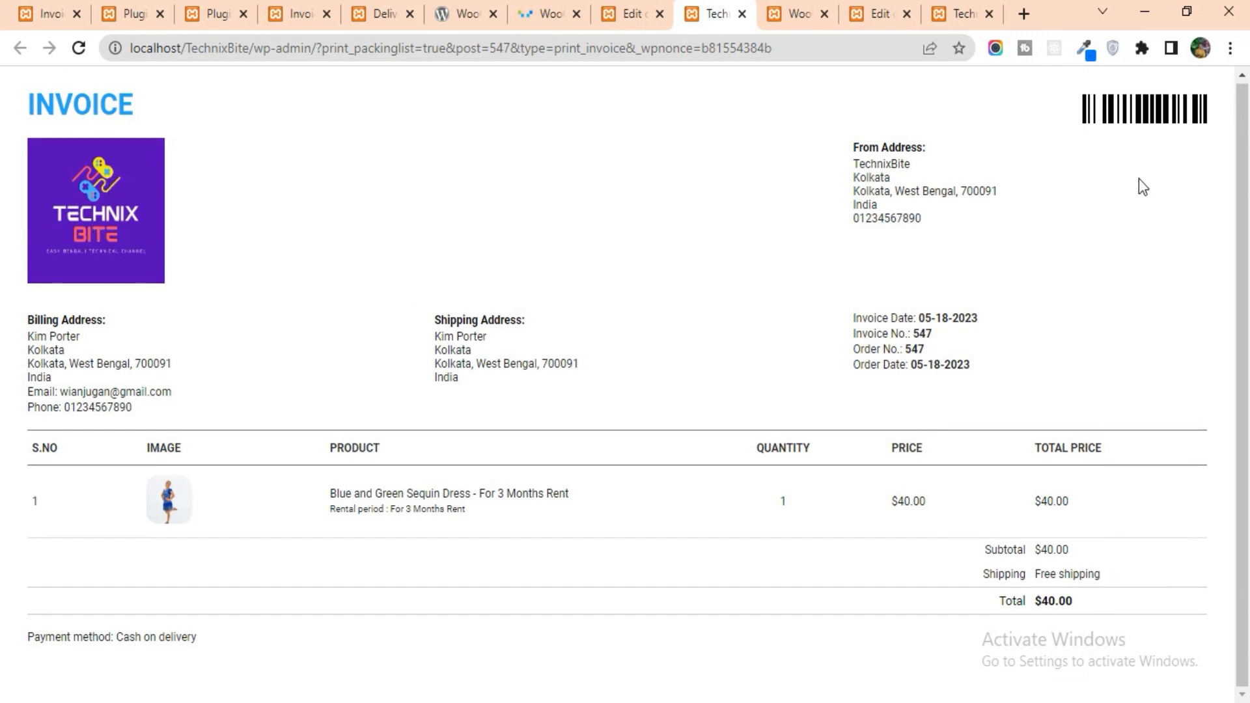
pyautogui.click(644, 13)
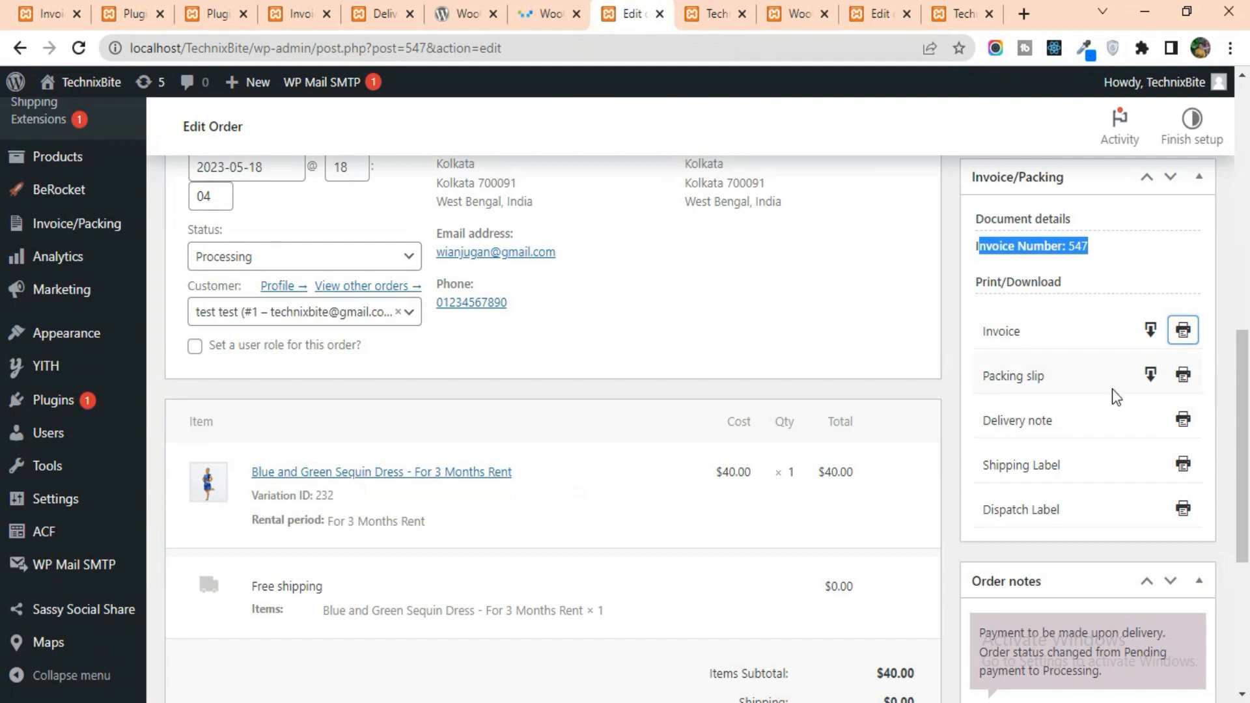
# View the order's printable packing slip without printing it and return to the order
pyautogui.click(1183, 375)
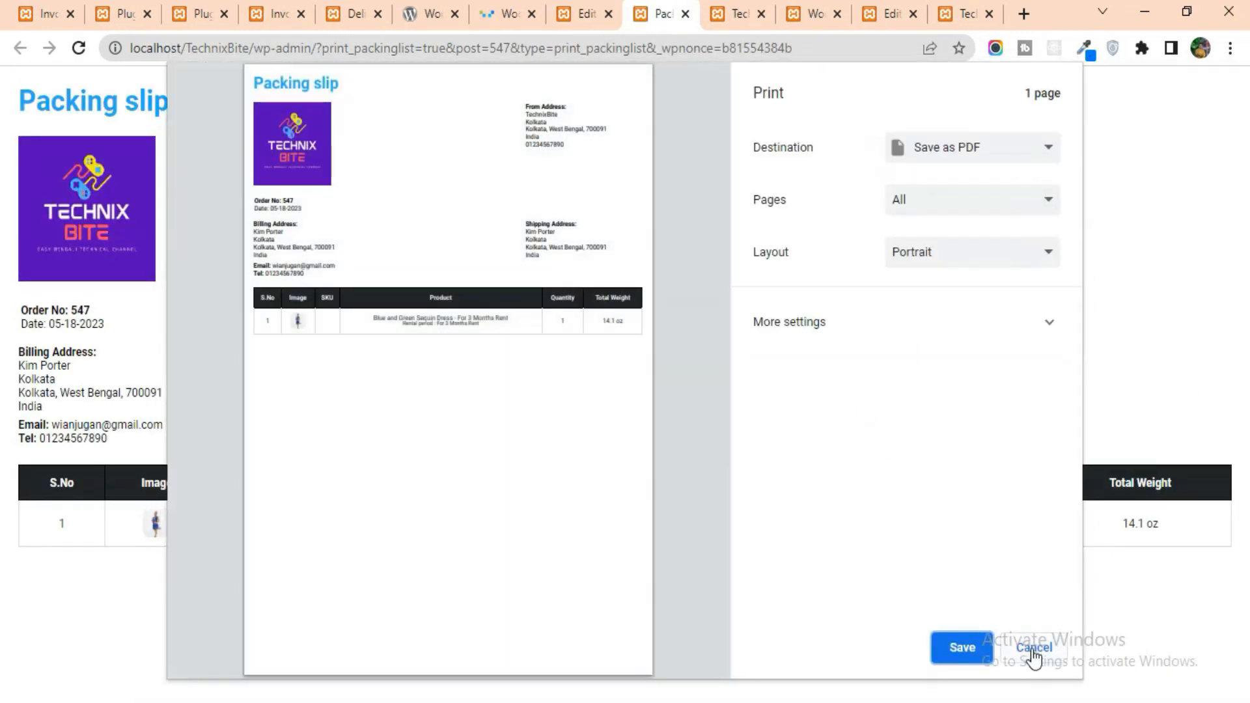
pyautogui.click(1034, 649)
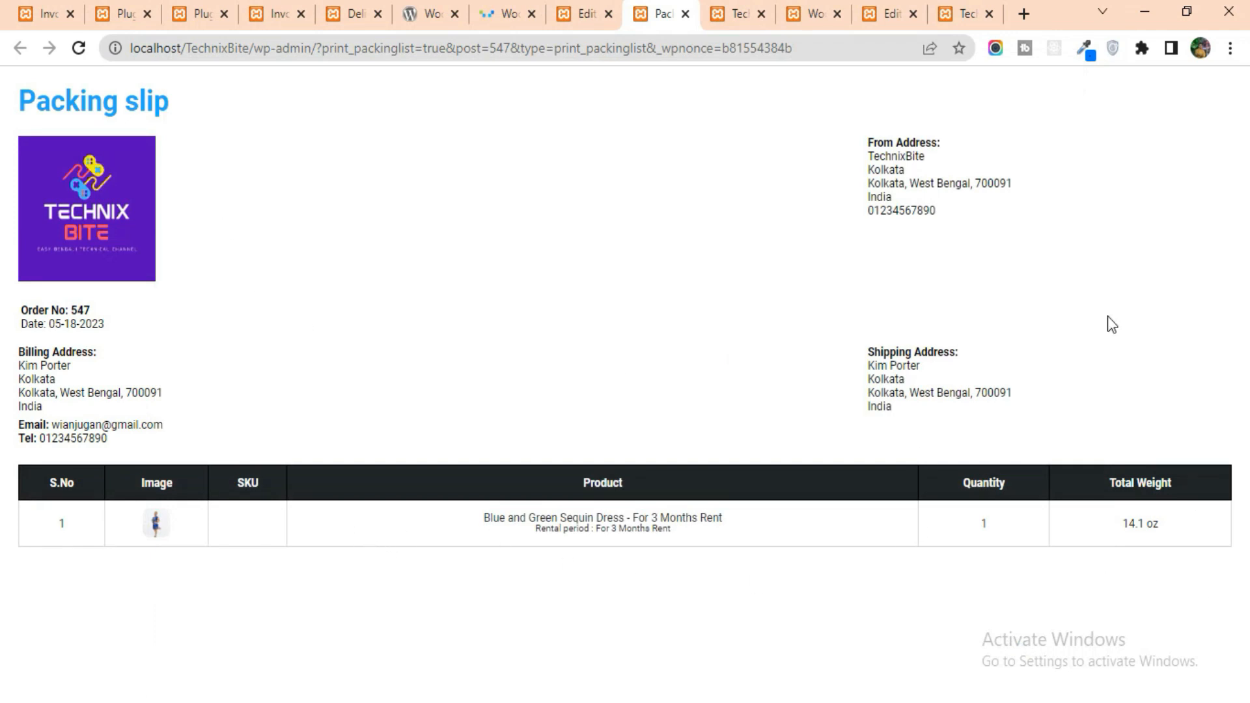
pyautogui.click(578, 11)
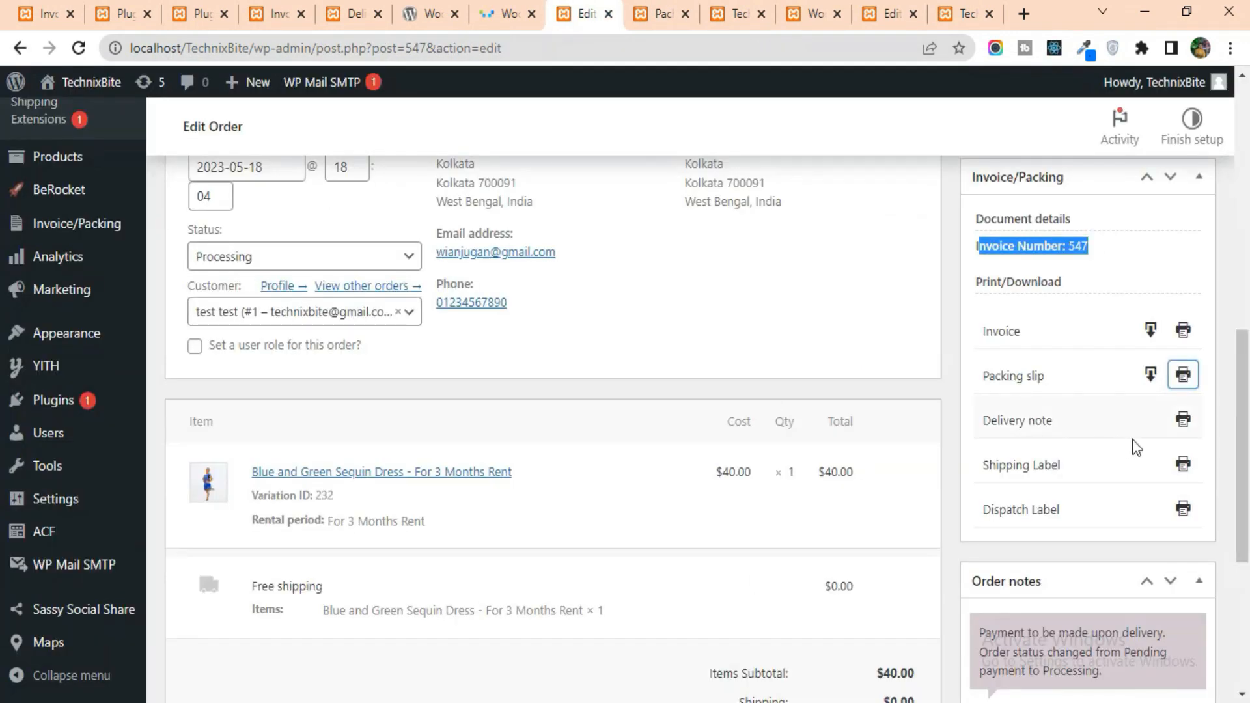
# View the order's printable delivery note, cancelling the print dialog, and return to the order
pyautogui.click(1183, 421)
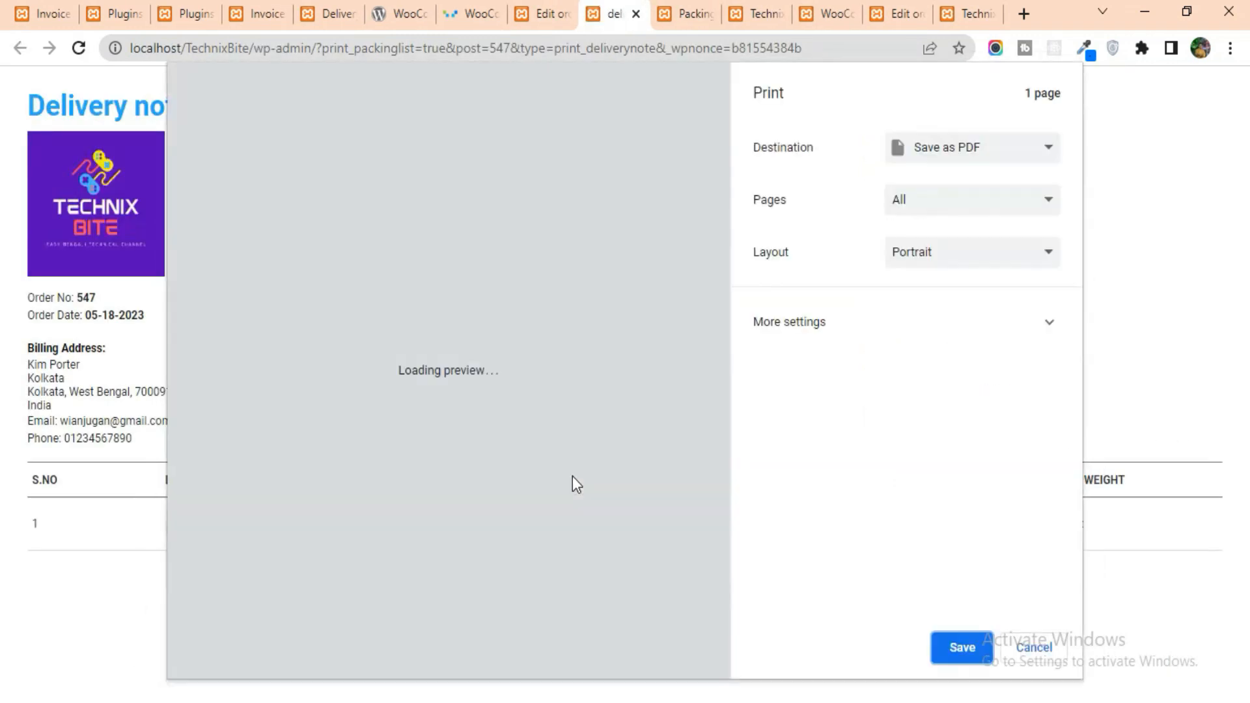
pyautogui.click(1049, 651)
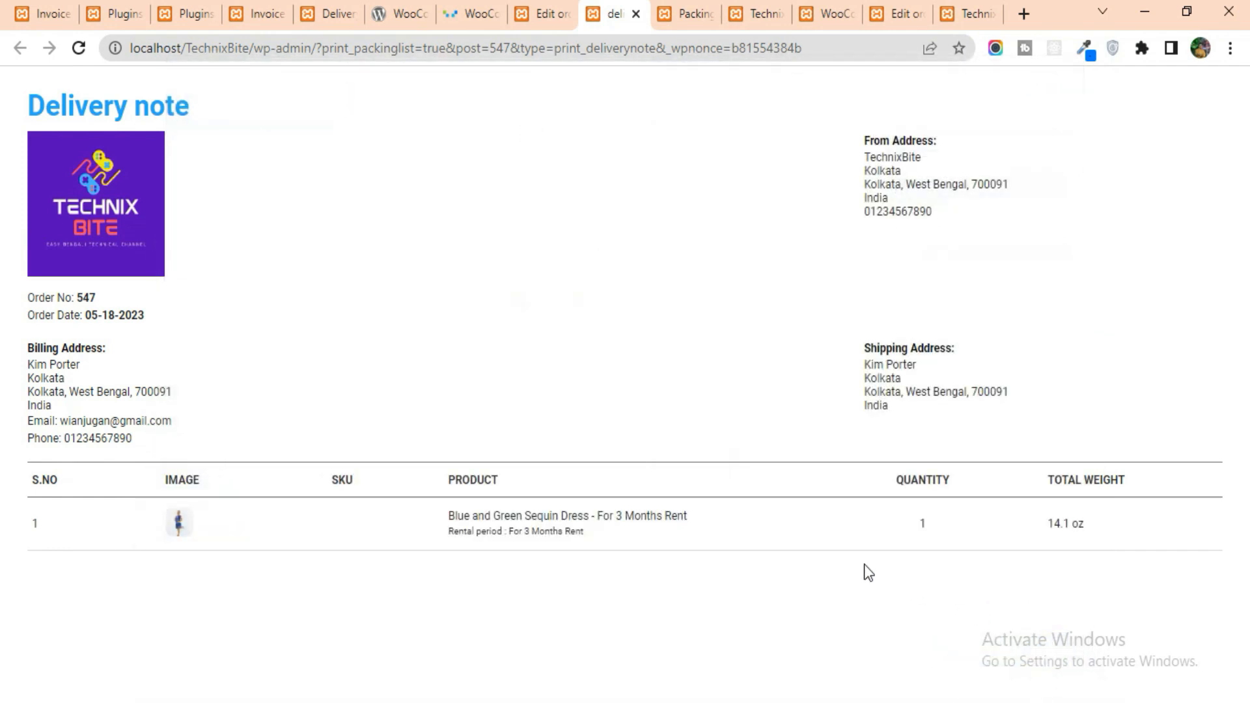
pyautogui.click(543, 14)
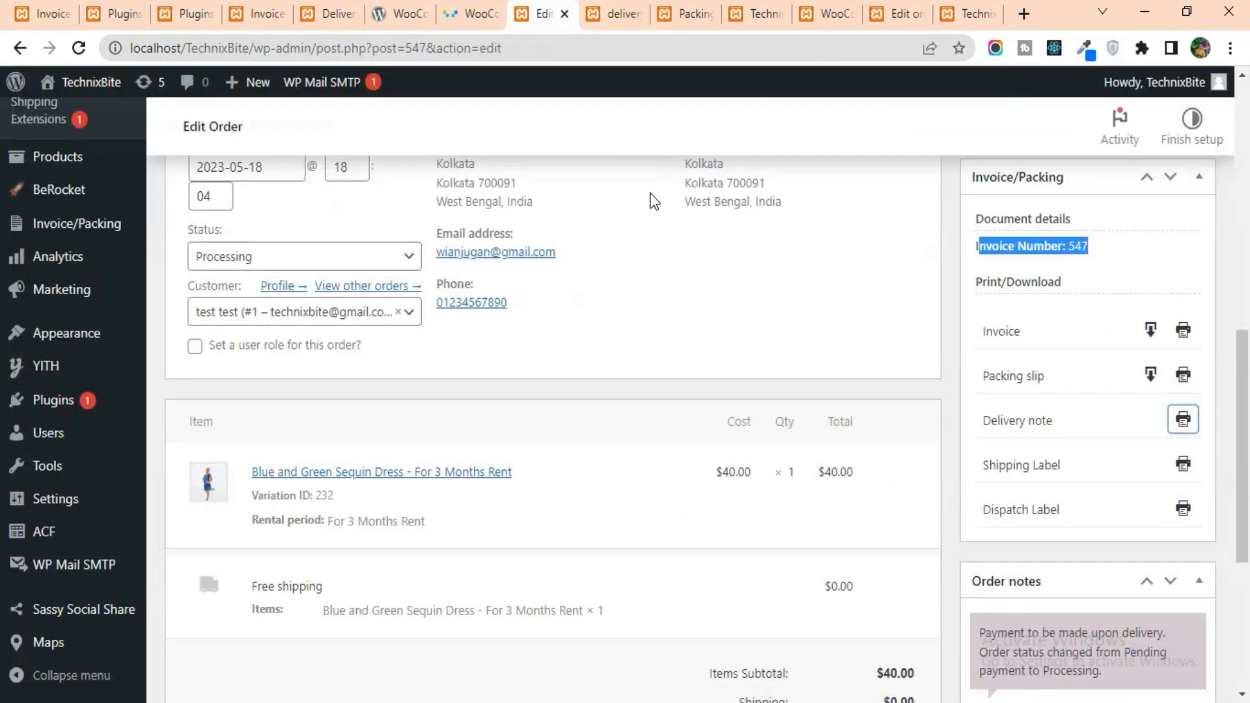
# View the order's printable shipping label with its sender, recipient and tracking barcode, without printing, and return to the order
pyautogui.click(1183, 464)
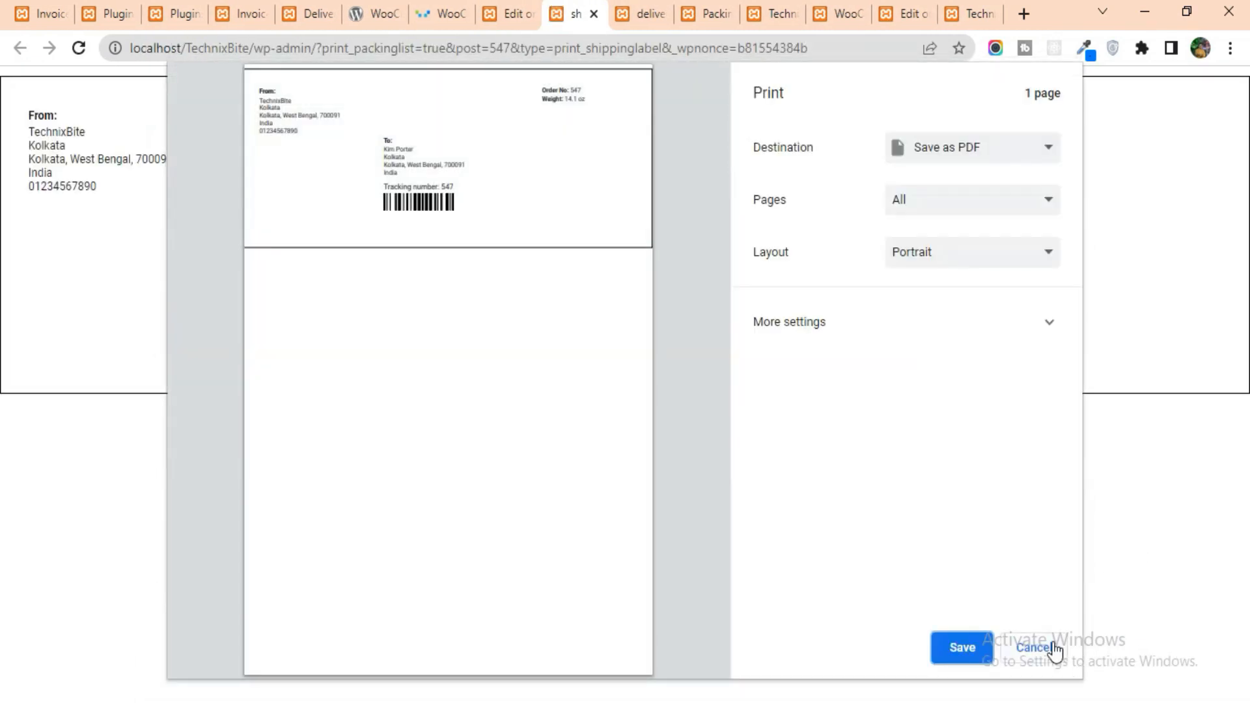
pyautogui.click(1035, 647)
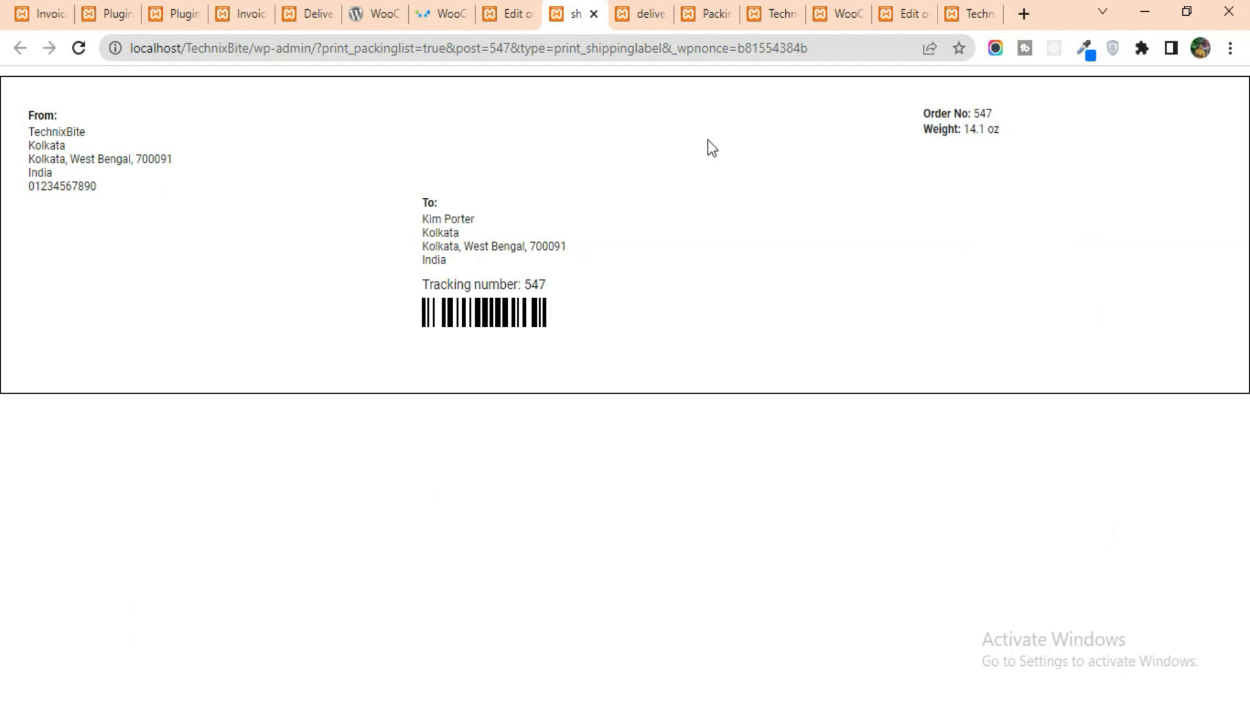
pyautogui.click(508, 14)
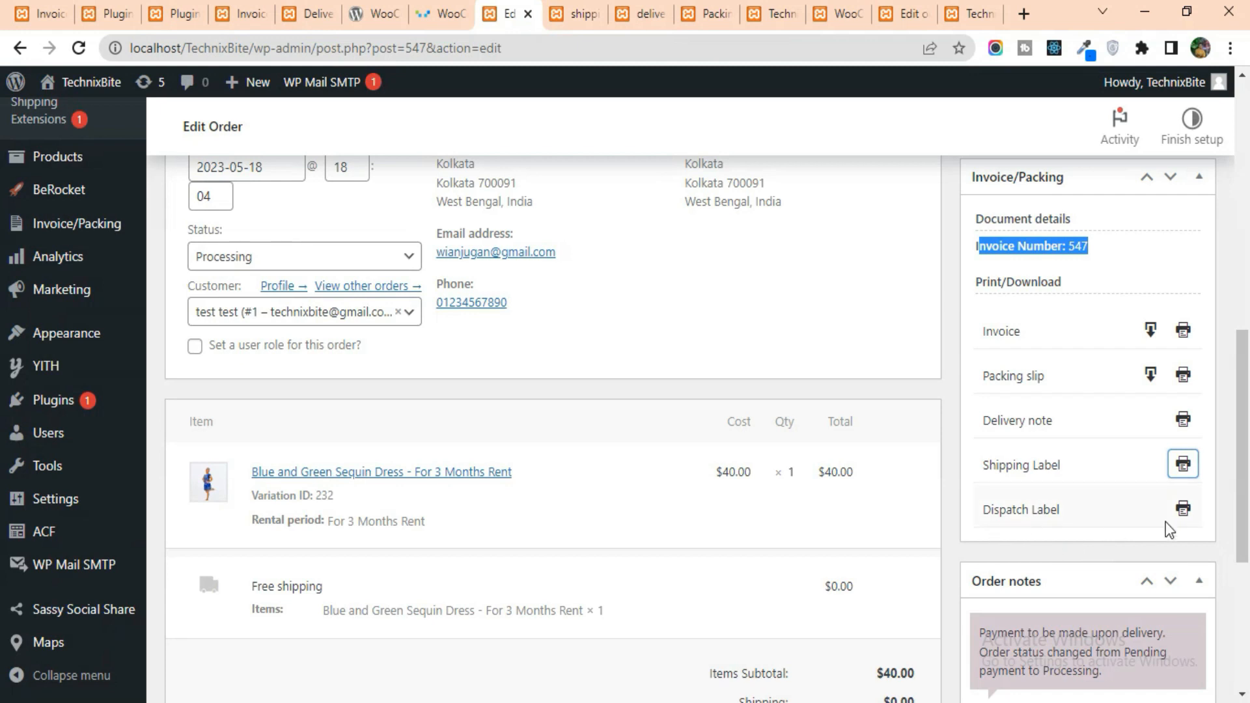
# View the order's printable dispatch label, cancel the print dialog, check its order details and totals, and return to the order
pyautogui.click(1183, 511)
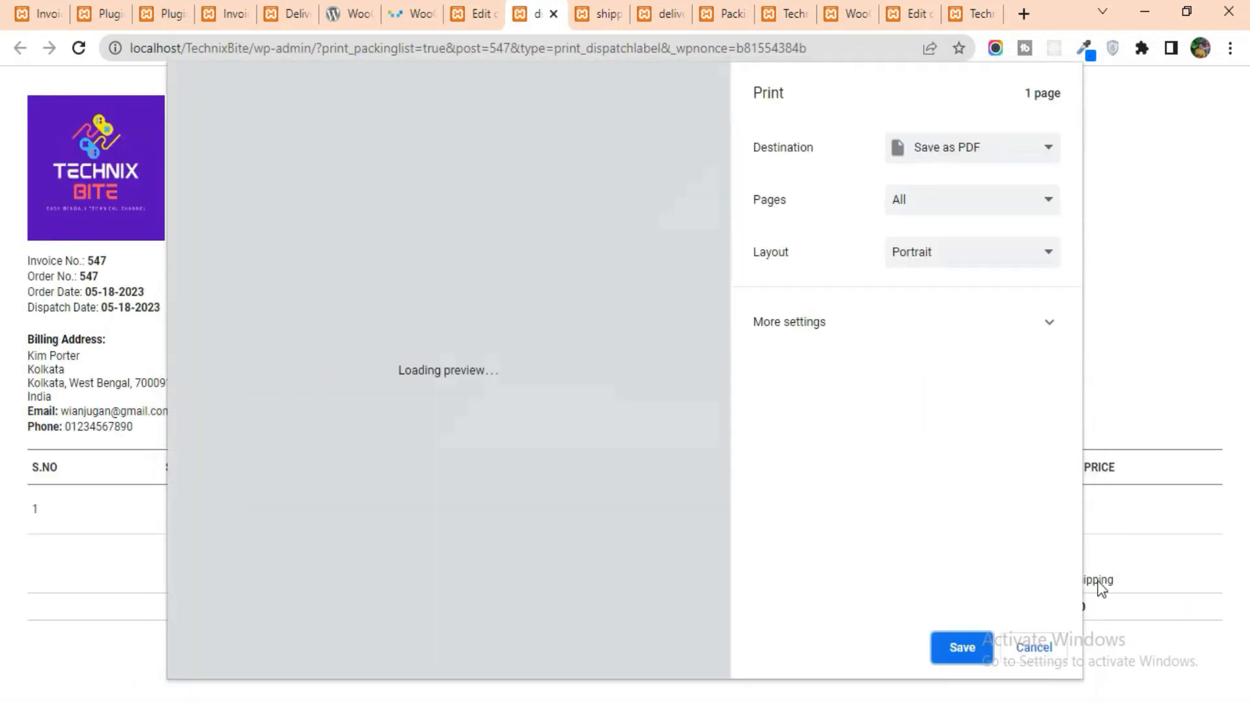
pyautogui.click(1037, 648)
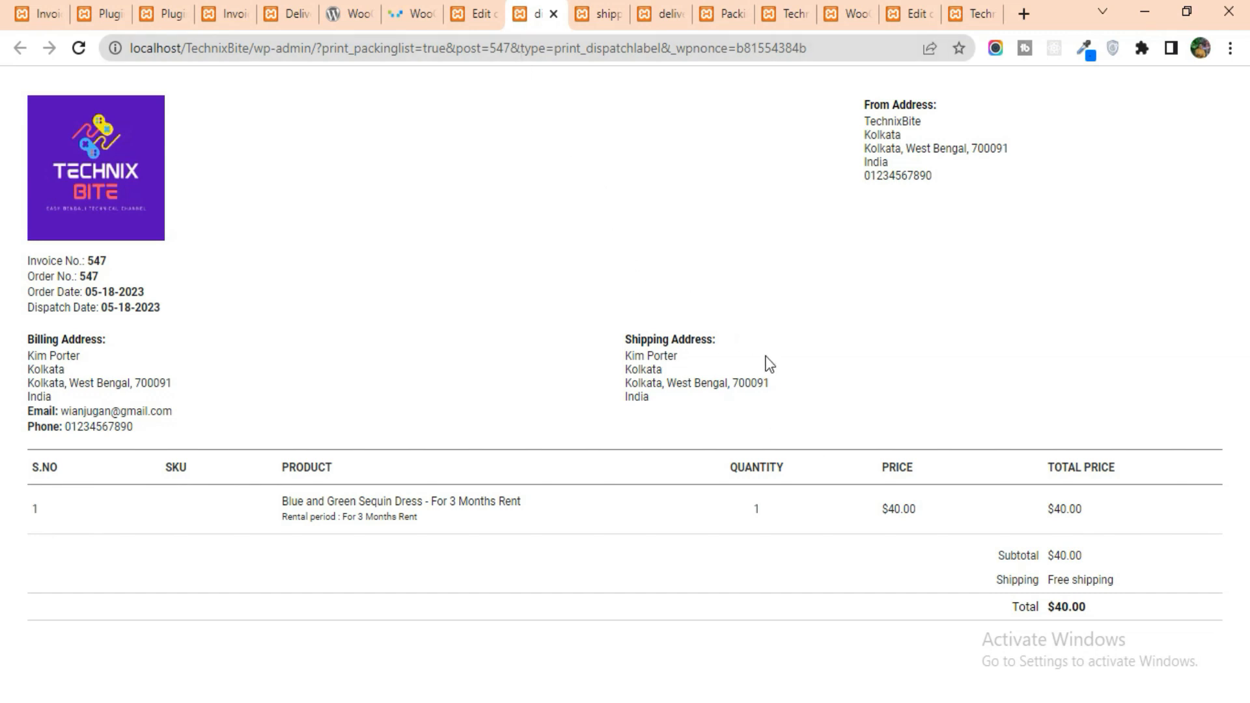
pyautogui.click(493, 5)
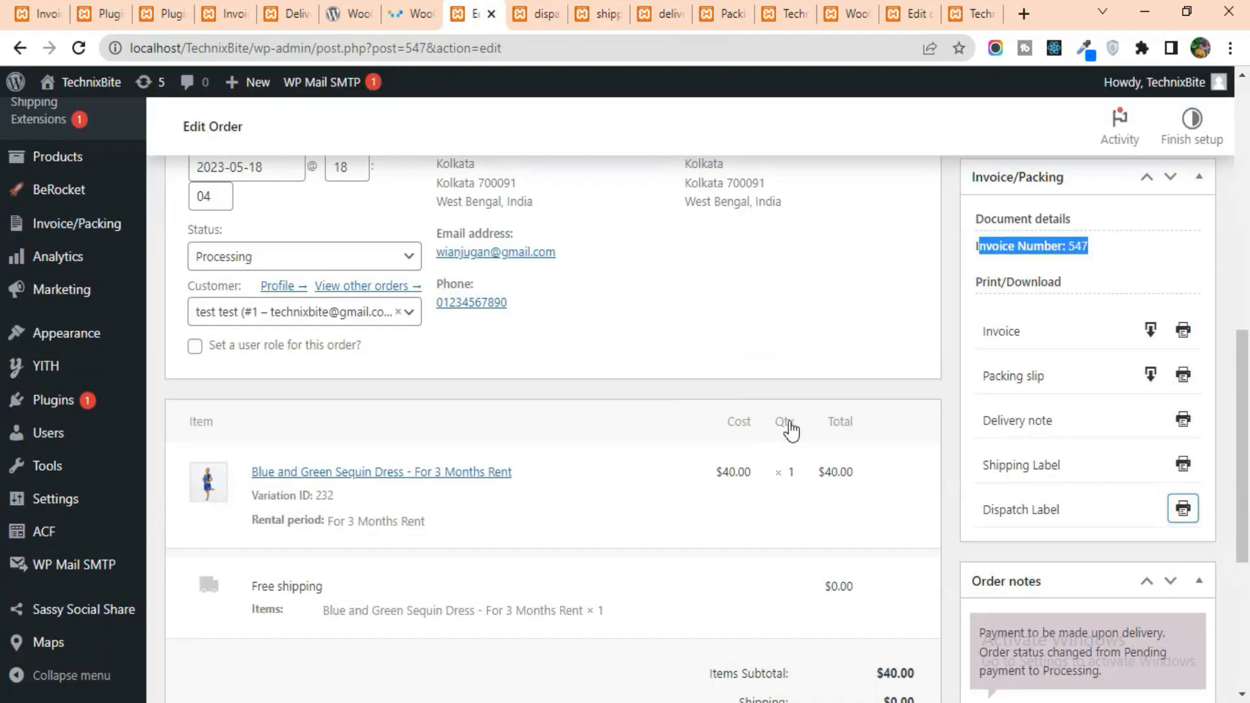
pyautogui.scroll(3, 754, 557)
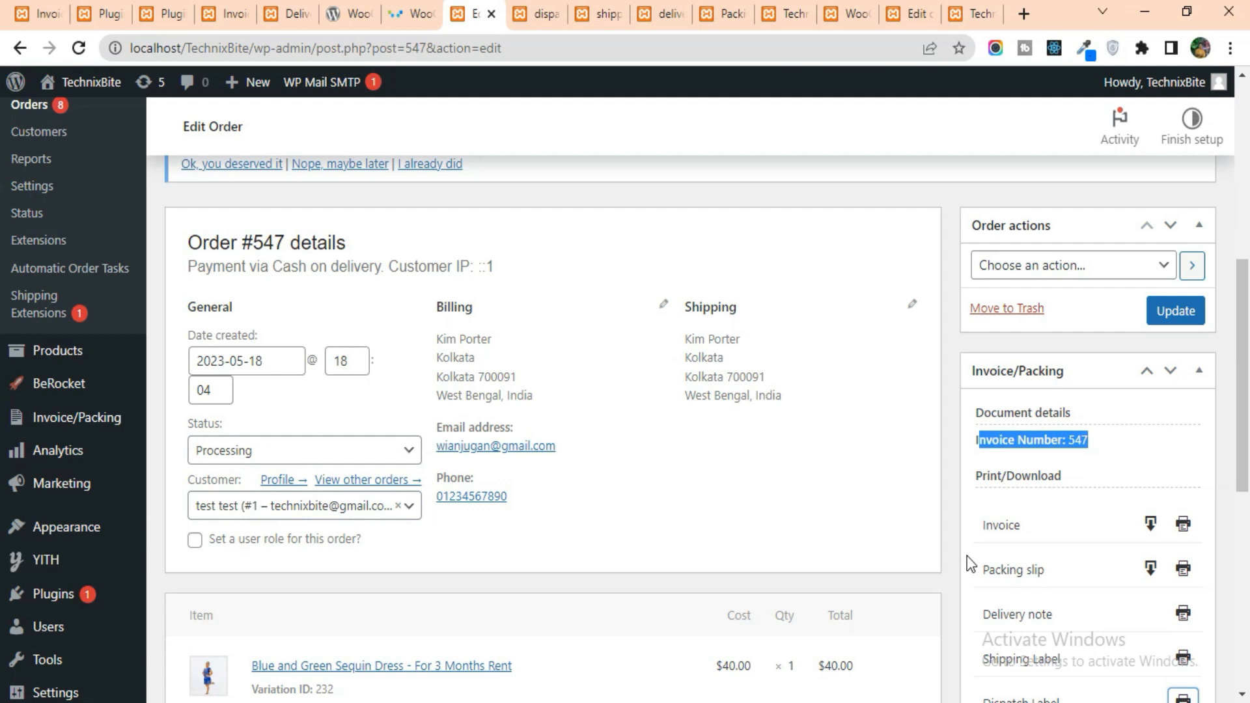
pyautogui.scroll(-3, 967, 555)
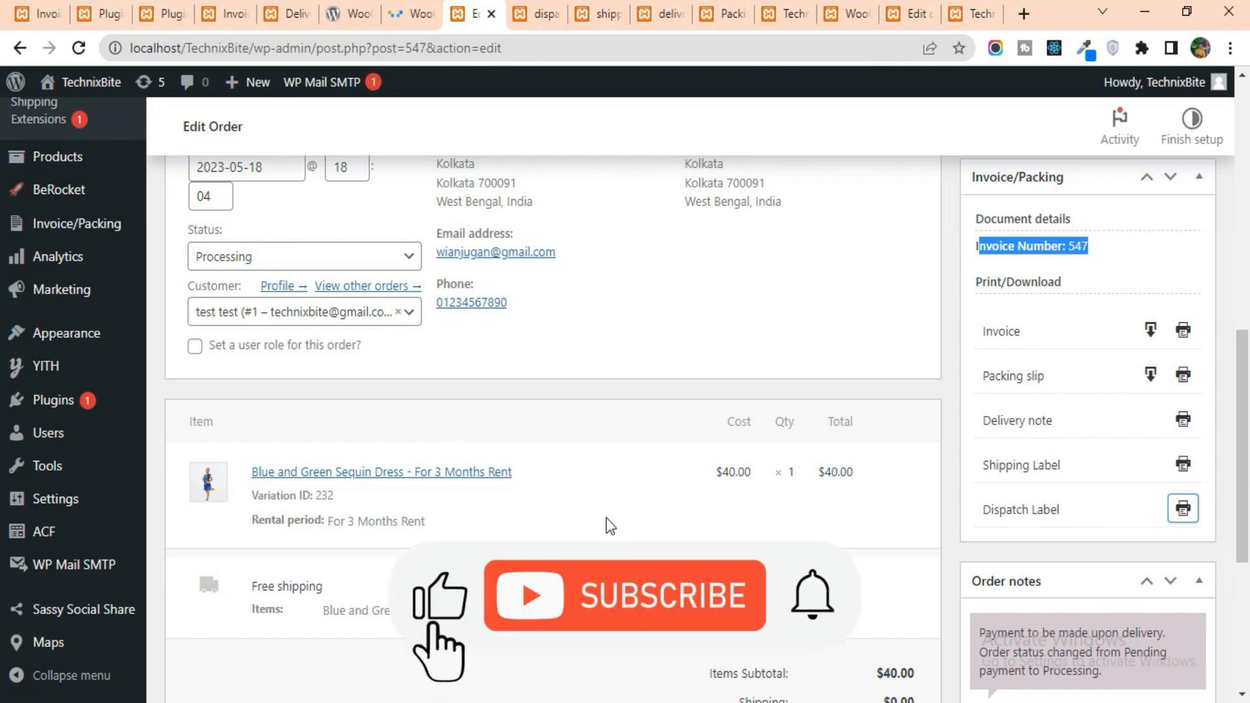
pyautogui.scroll(3, 607, 521)
pyautogui.scroll(5, 632, 524)
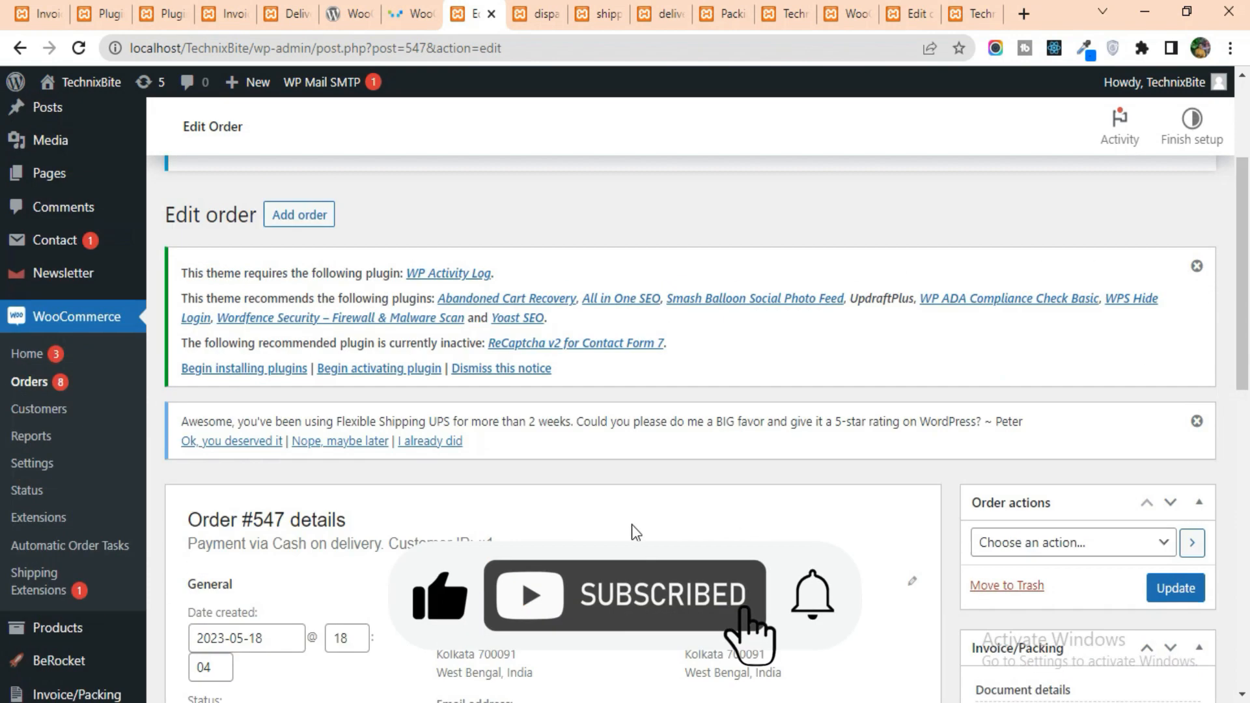
# Switch to the plugin's WordPress.org page and read its introduction and the reasons for using invoices and packing lists
pyautogui.click(352, 14)
pyautogui.scroll(-1, 692, 478)
pyautogui.scroll(-5, 635, 491)
pyautogui.scroll(4, 636, 491)
pyautogui.scroll(-7, 635, 487)
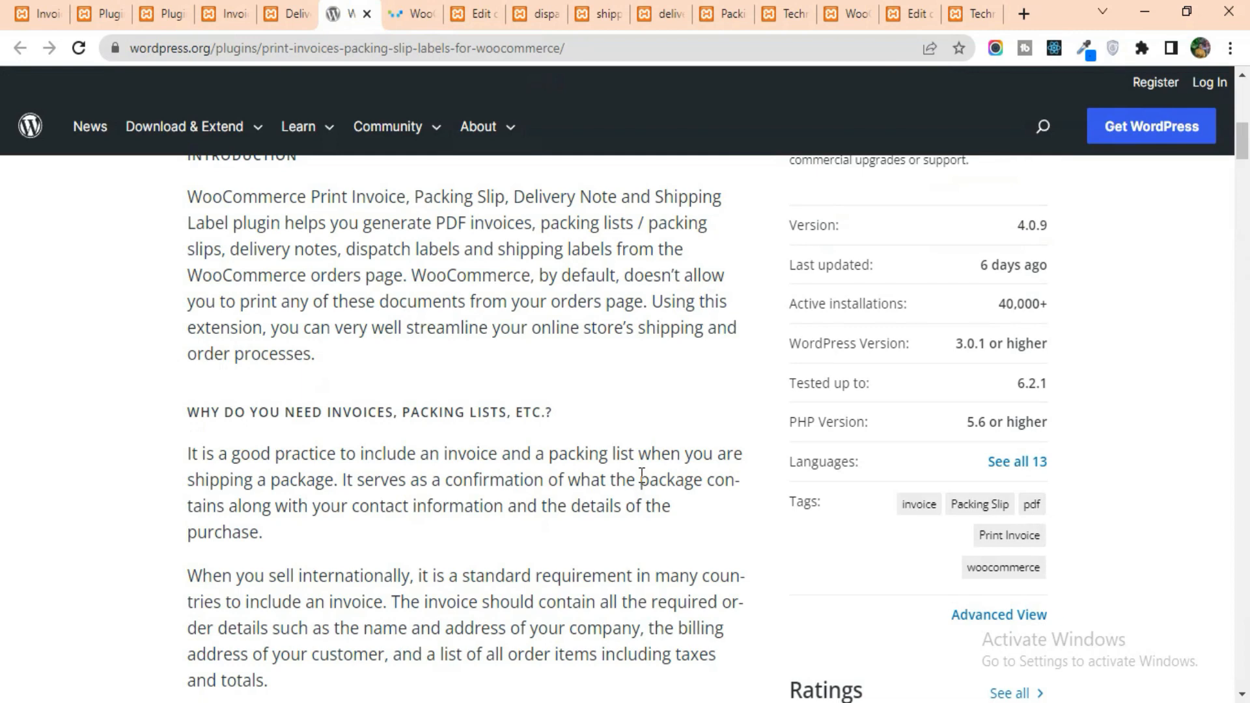